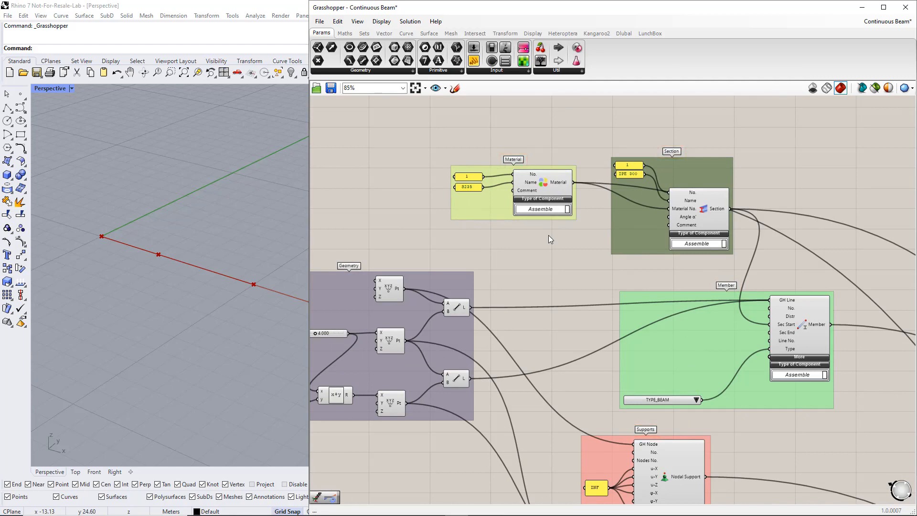
Step: Examine the Continuous Beam definition's component groups, from static analysis settings and load cases to design situations, load combinations and member load
scroll(548, 235, down, 3)
right_drag(565, 254, 627, 63)
right_drag(592, 355, 592, 289)
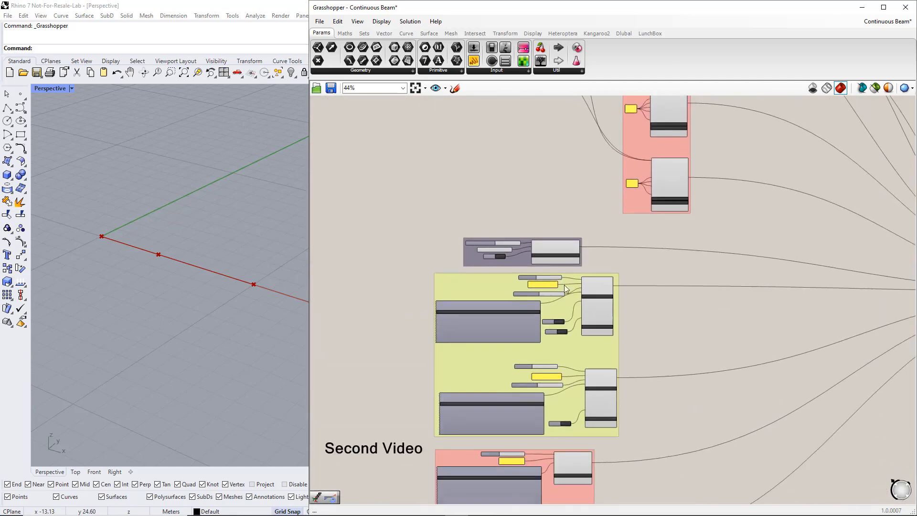
scroll(543, 282, up, 3)
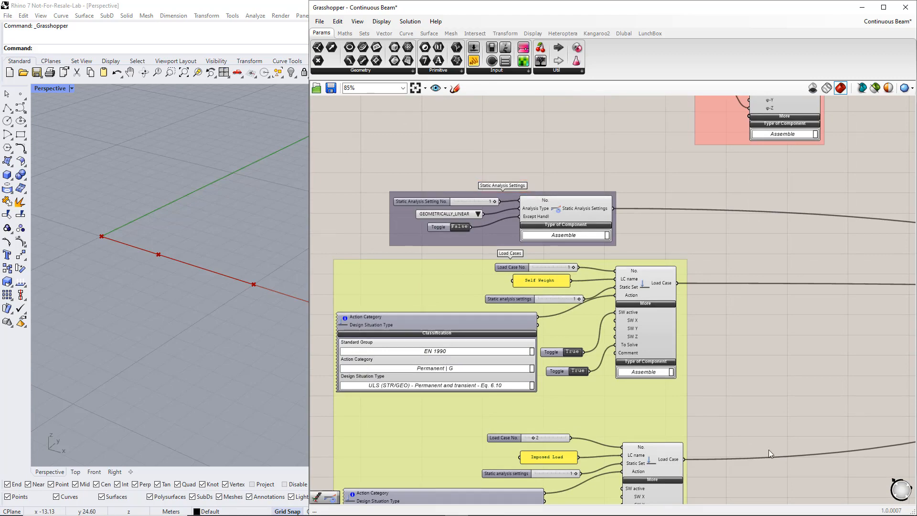
right_drag(769, 451, 736, 161)
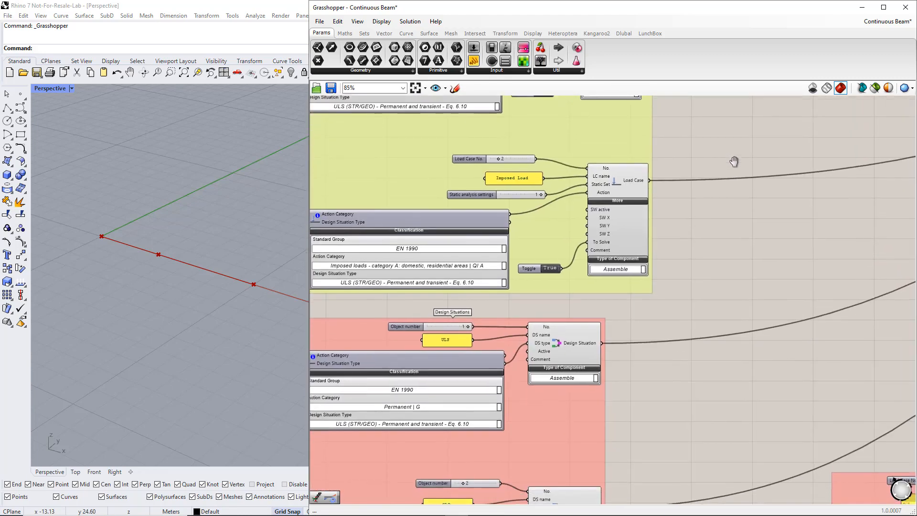
right_drag(740, 449, 709, 148)
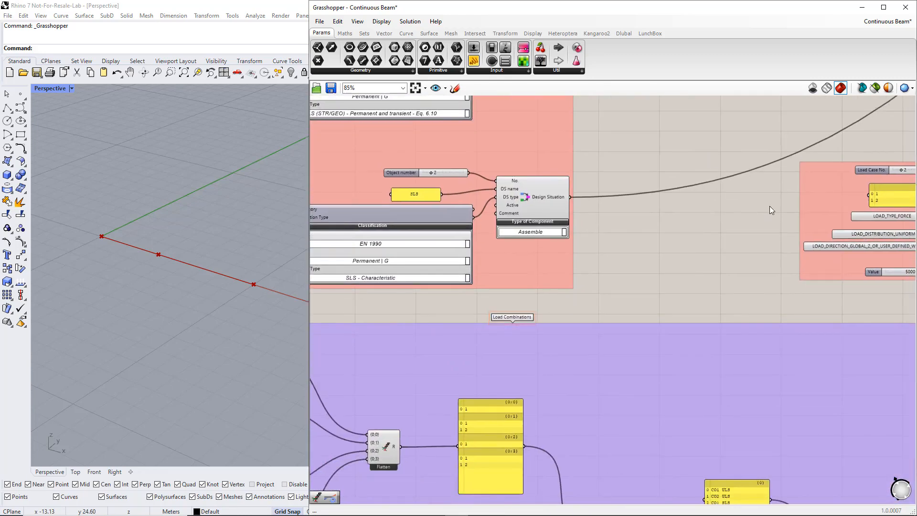
right_drag(758, 211, 491, 309)
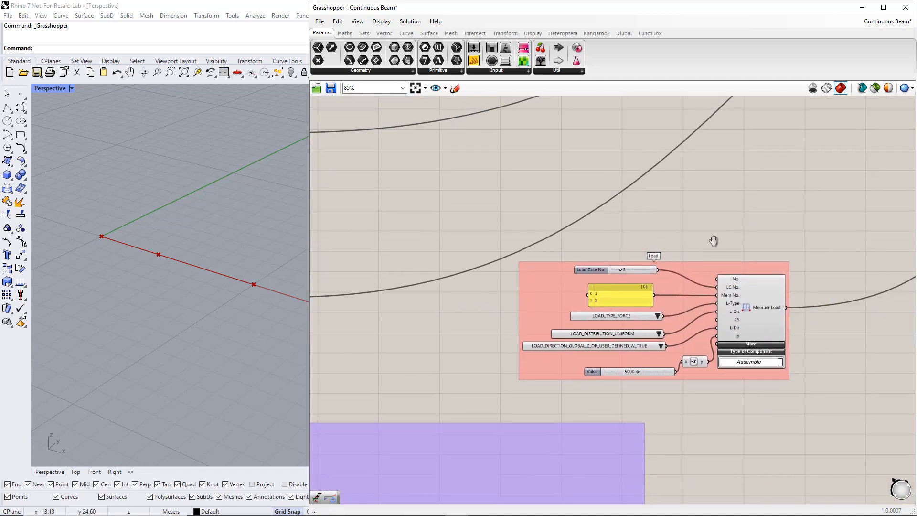
scroll(603, 314, down, 4)
scroll(603, 309, down, 4)
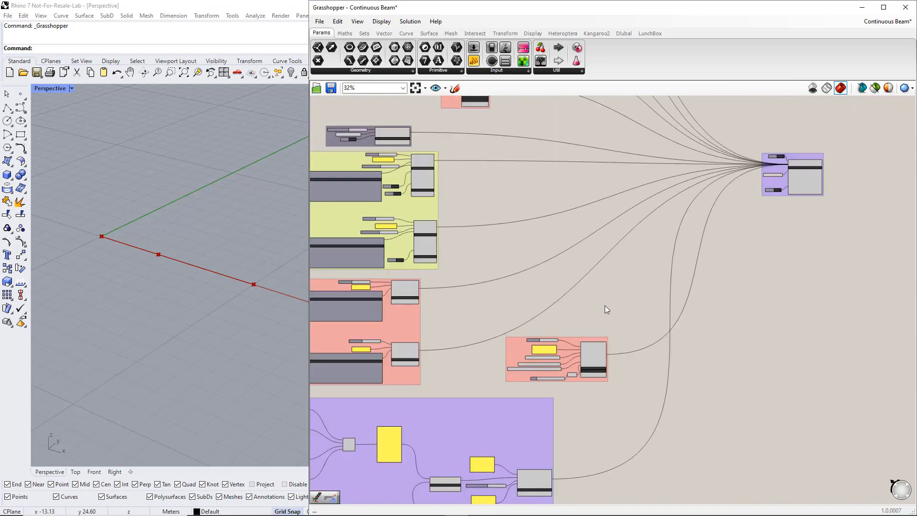
right_drag(638, 256, 626, 375)
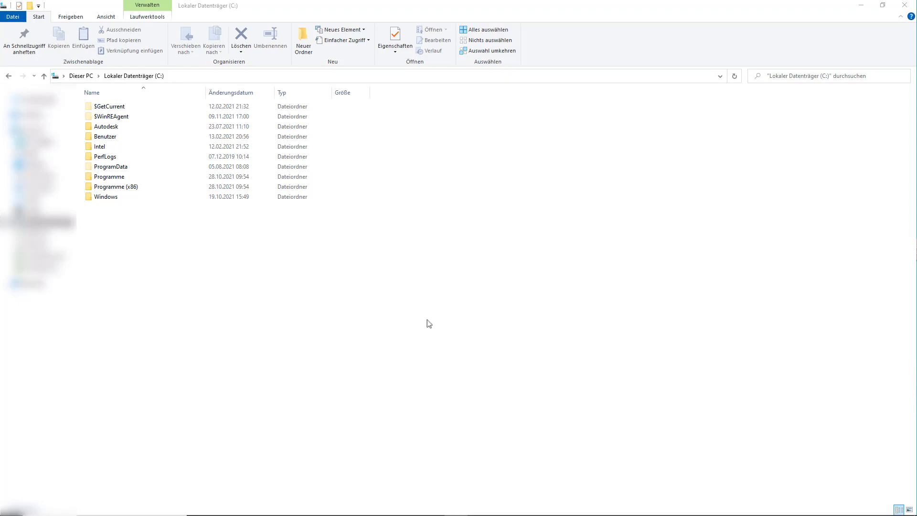
Step: In the C: drive's Programme\Dlubal\RFEM 6.01\tools\RhinoPlugin folder, run DlubalRfem6Plugin.rhi and install the plug-in for the current user only
click(113, 180)
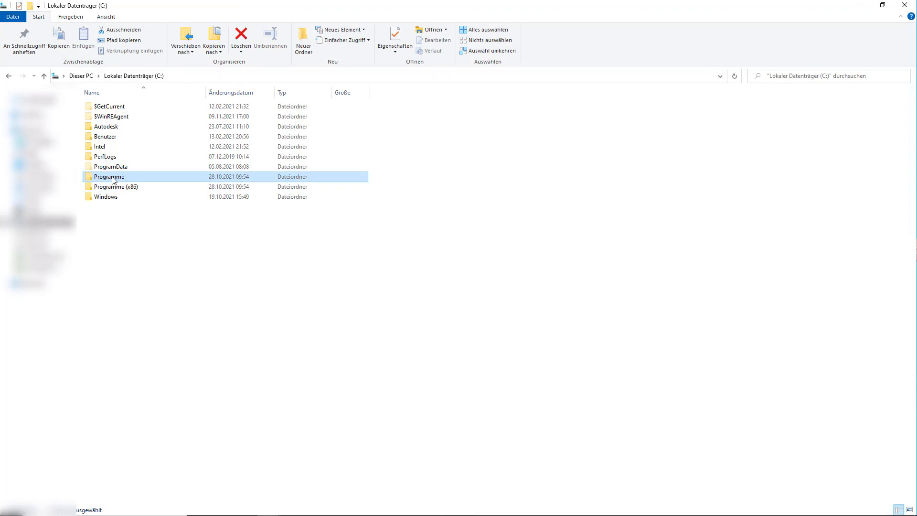
double_click(113, 180)
double_click(111, 149)
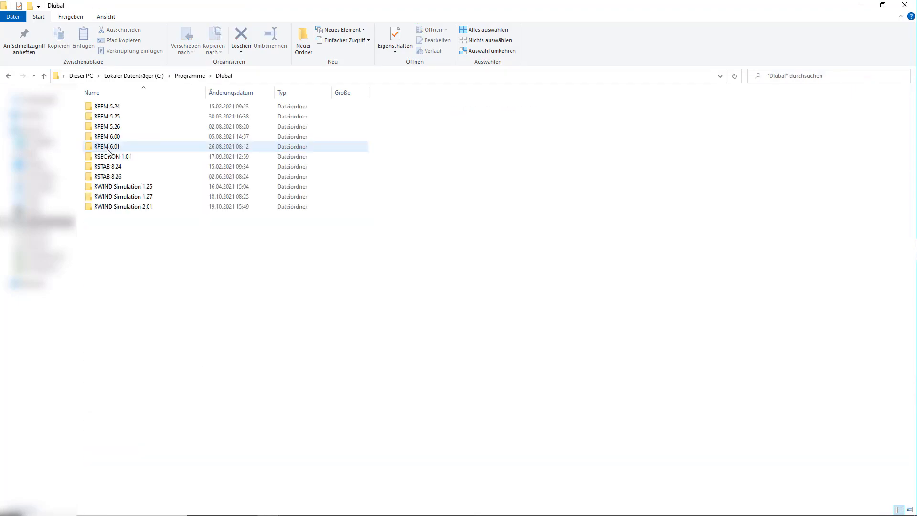
double_click(108, 149)
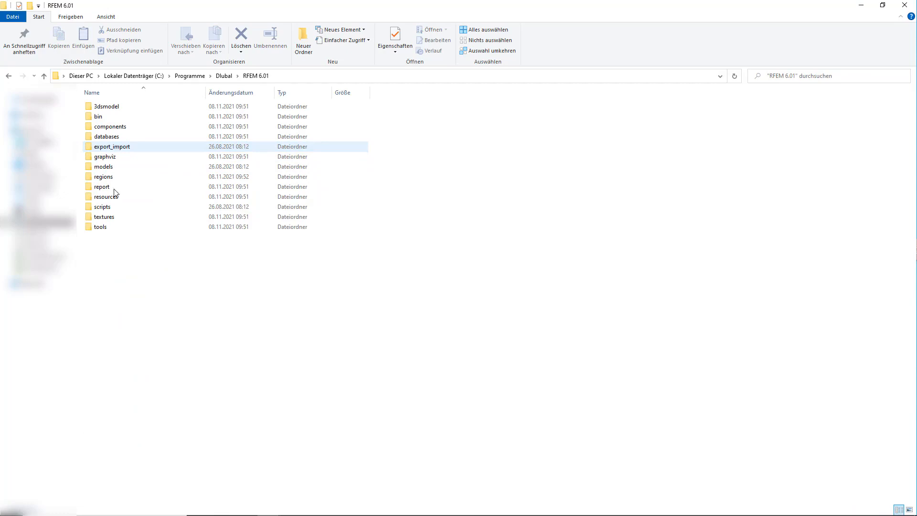
double_click(109, 227)
click(109, 124)
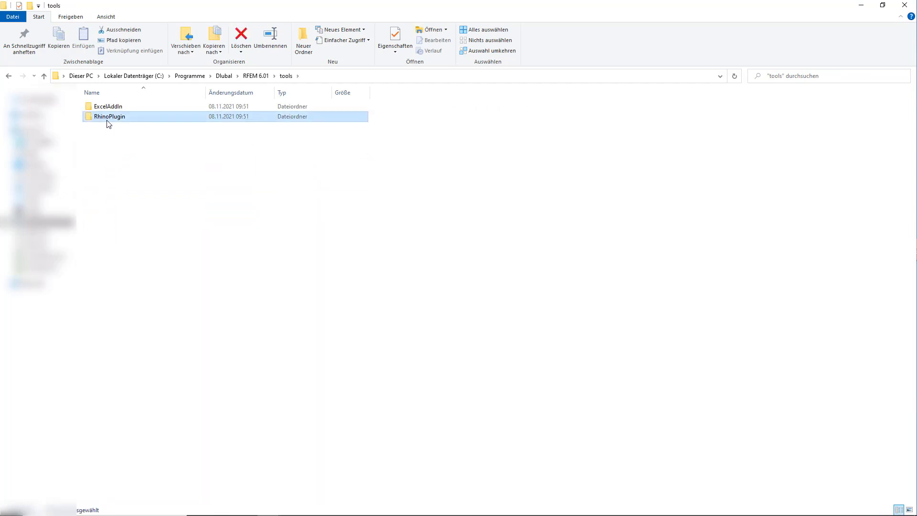
double_click(109, 119)
double_click(112, 108)
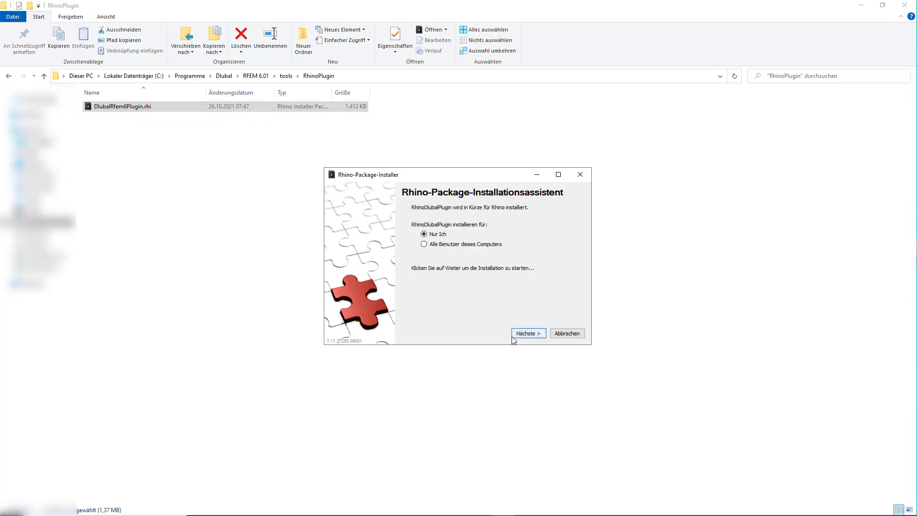
click(523, 335)
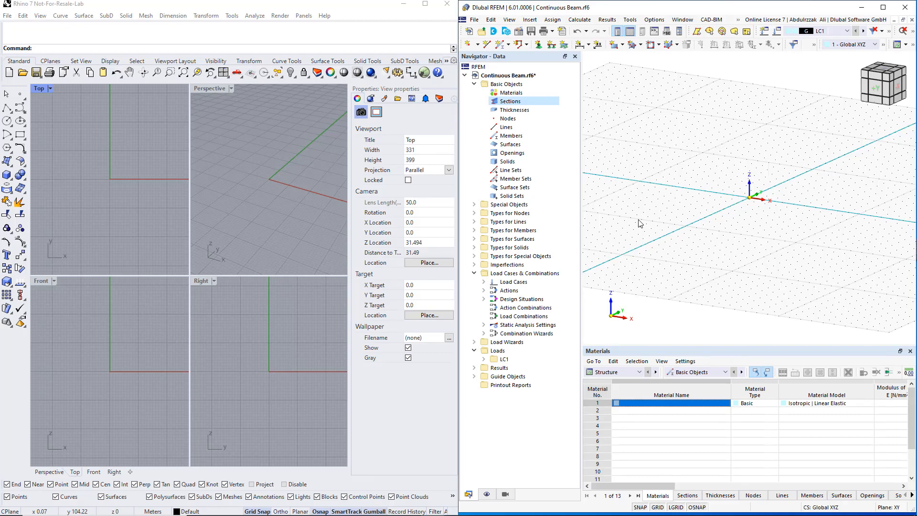
Step: Maximize the Rhino window, orbit, zoom and pan the Perspective viewport, and pan the Top, Front and Right viewports
click(424, 4)
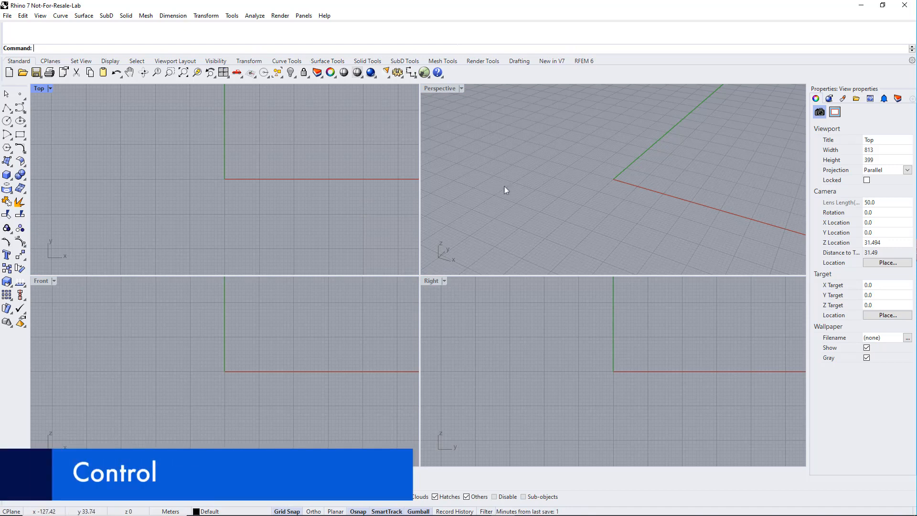
mouse_move(619, 183)
right_down()
mouse_move(567, 181)
mouse_move(624, 190)
right_up()
scroll(615, 187, up, 5)
scroll(616, 182, down, 5)
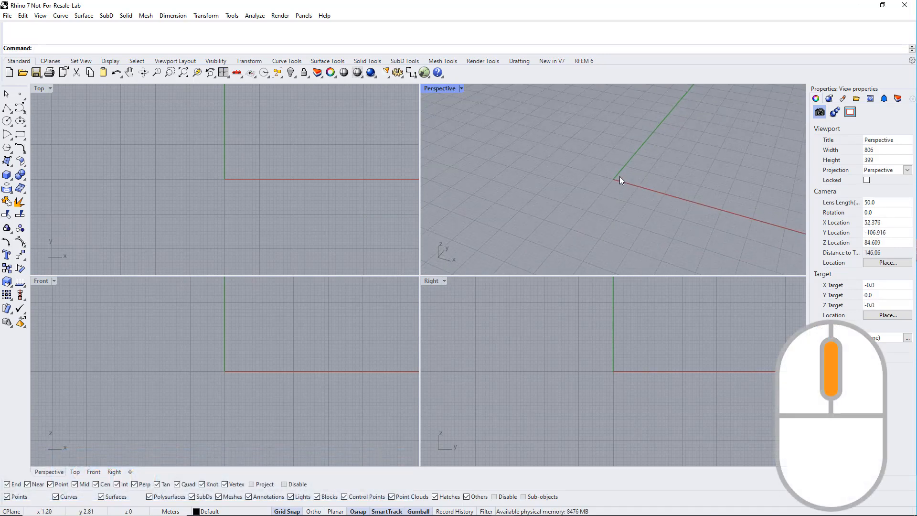
middle_drag(620, 178, 583, 202)
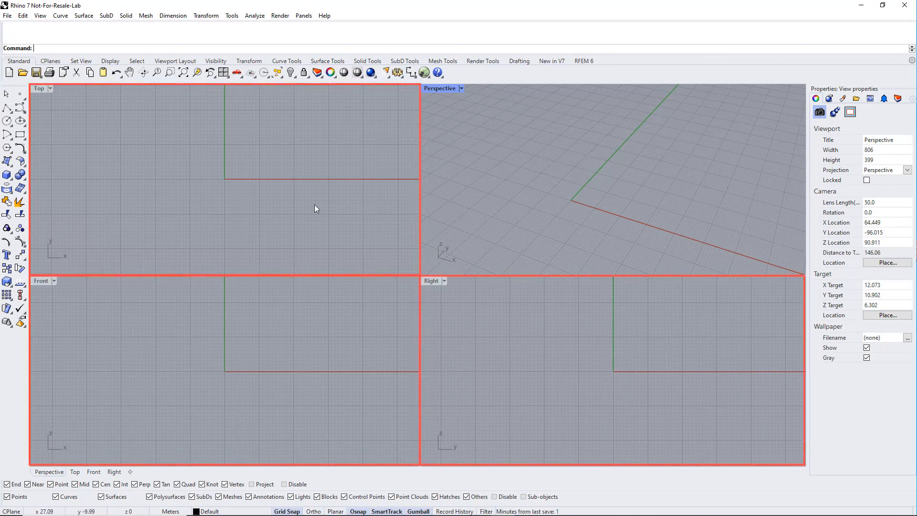
right_drag(314, 207, 291, 251)
right_drag(275, 337, 256, 361)
right_drag(672, 356, 642, 377)
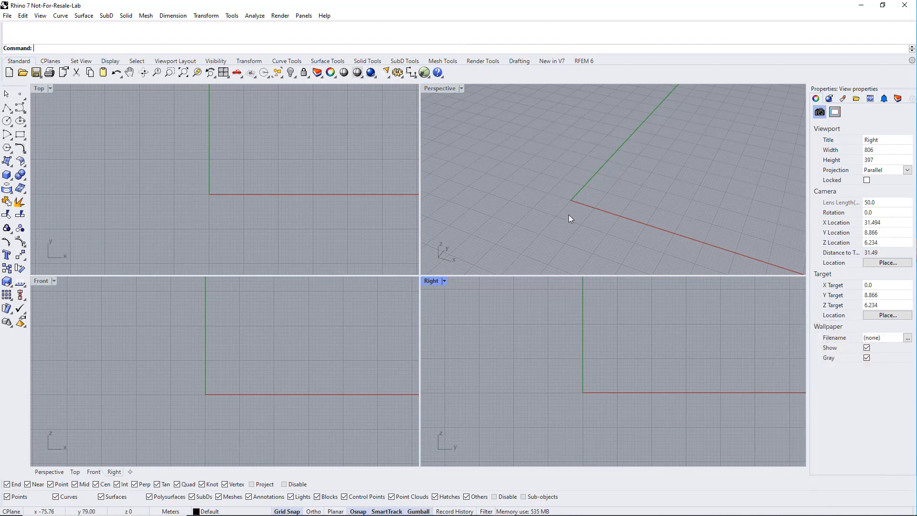
Step: Maximize the Perspective viewport, view the Top, Front and Right viewports one after another, and return to Perspective
double_click(453, 90)
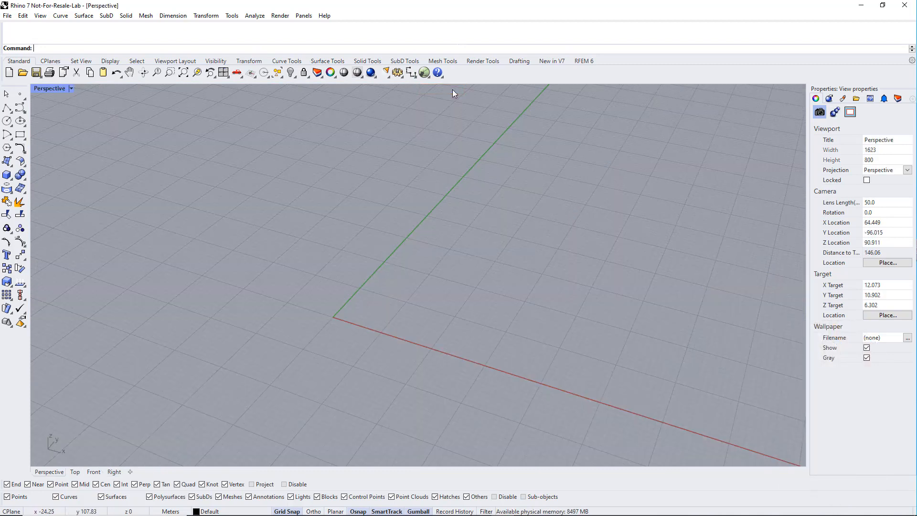
click(76, 472)
click(94, 472)
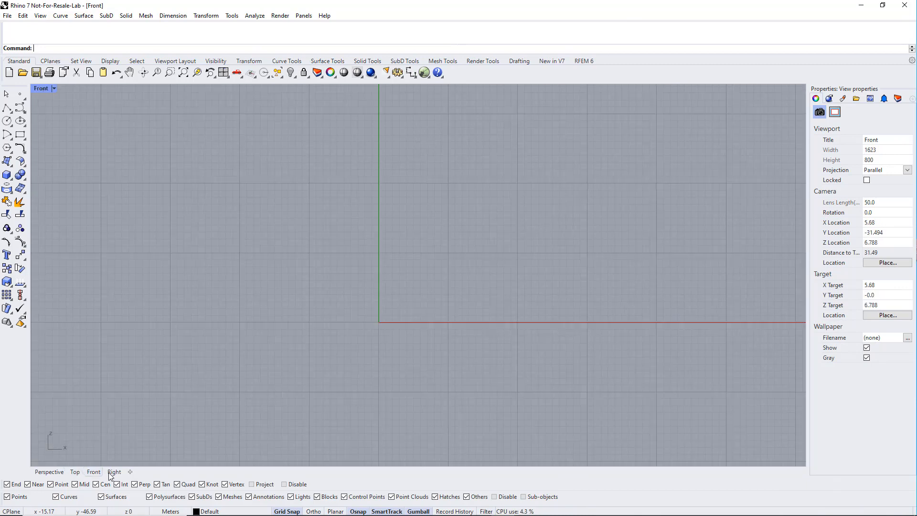
click(112, 473)
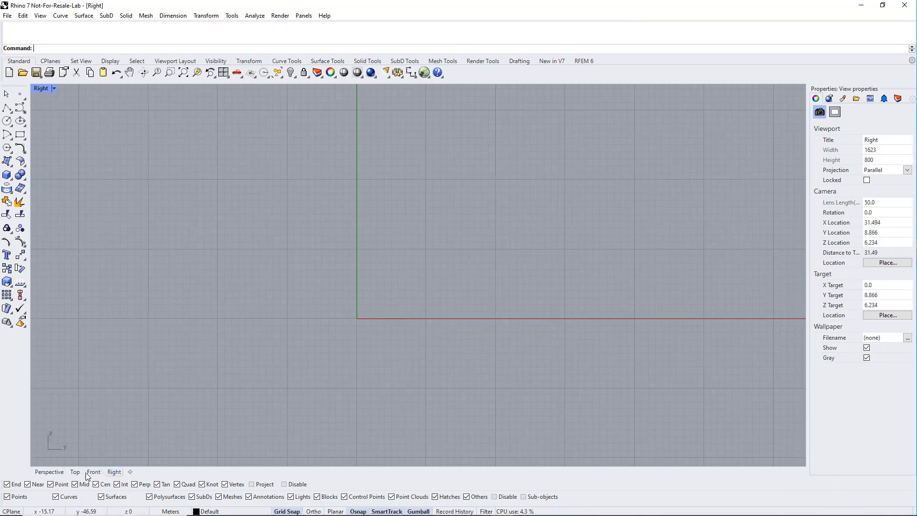
click(56, 472)
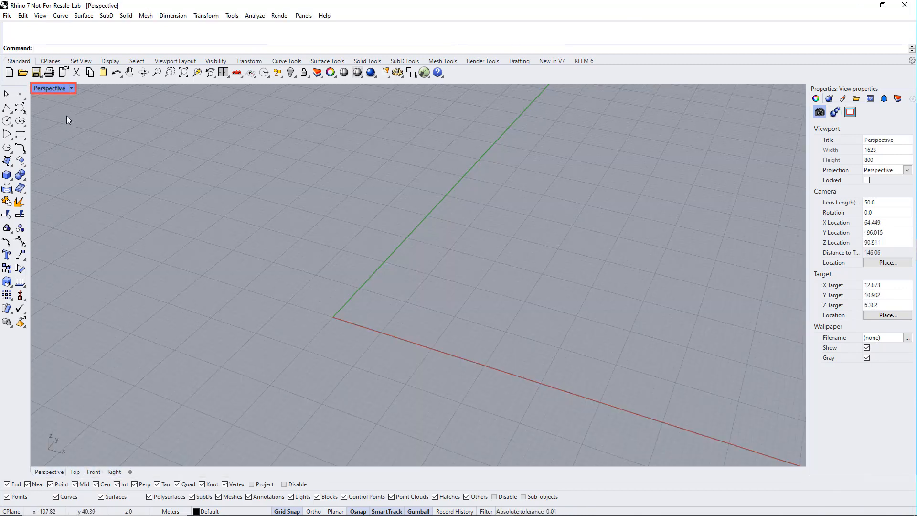
click(71, 88)
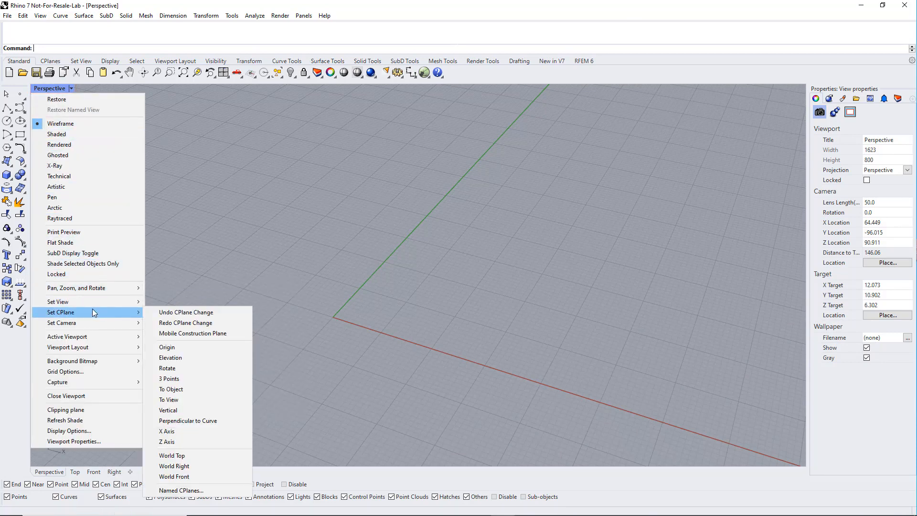
mouse_move(97, 323)
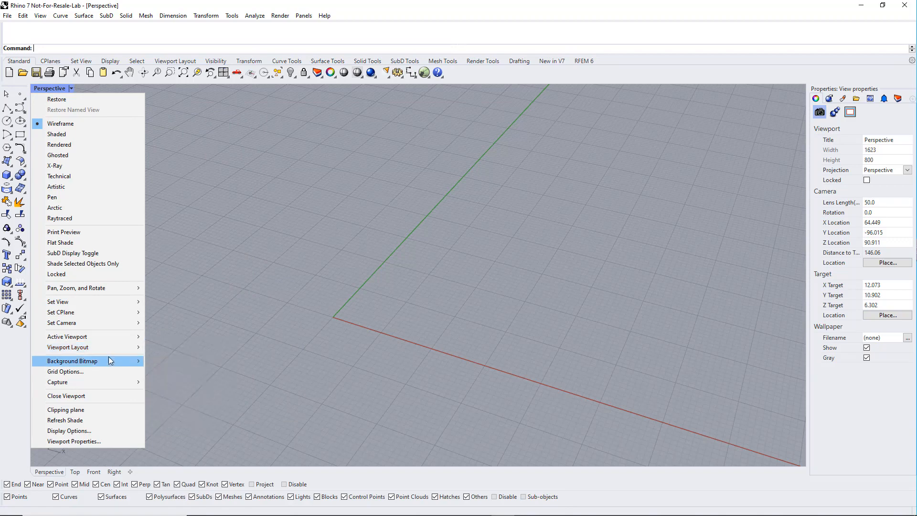
click(313, 294)
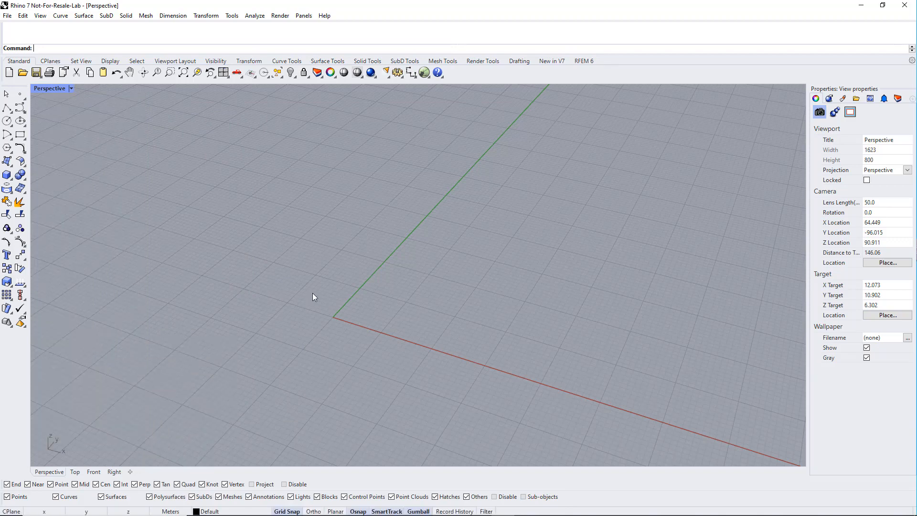
Step: Launch Grasshopper from Rhino and close its getting-started tutorial browser
text(Grasshopper)
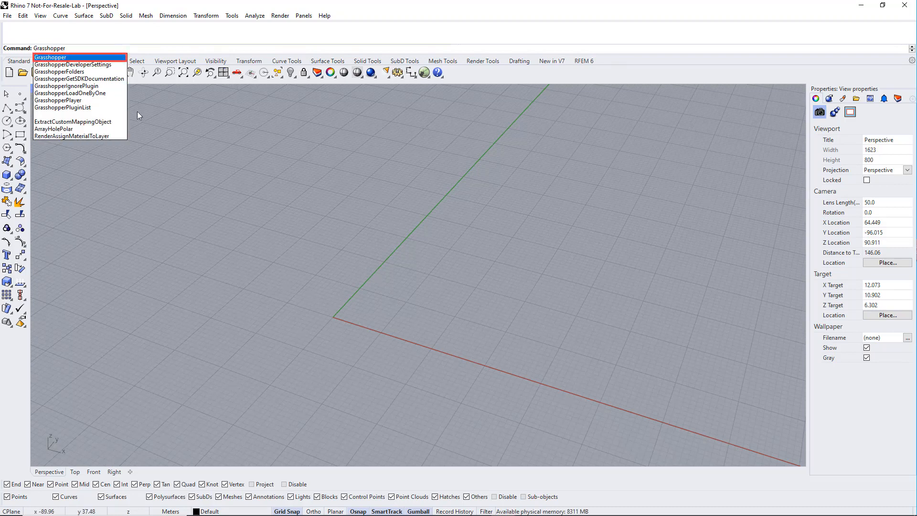
click(424, 73)
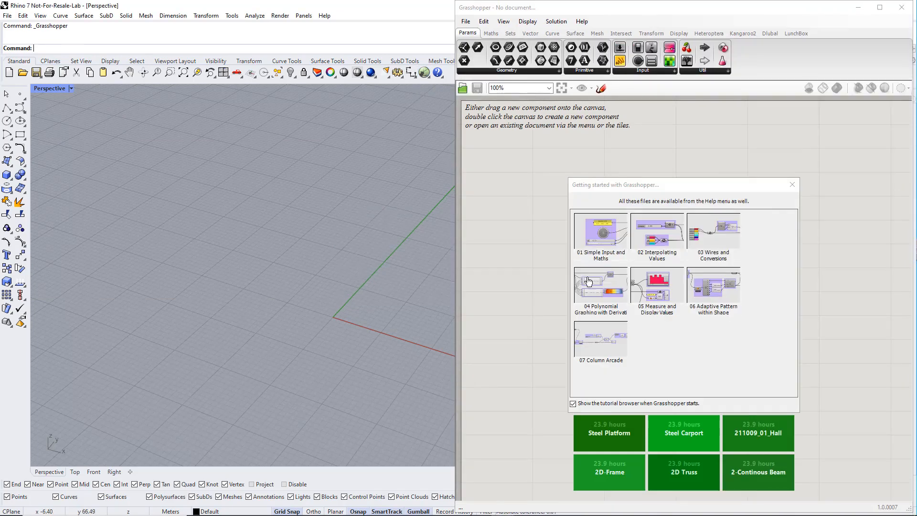
click(792, 185)
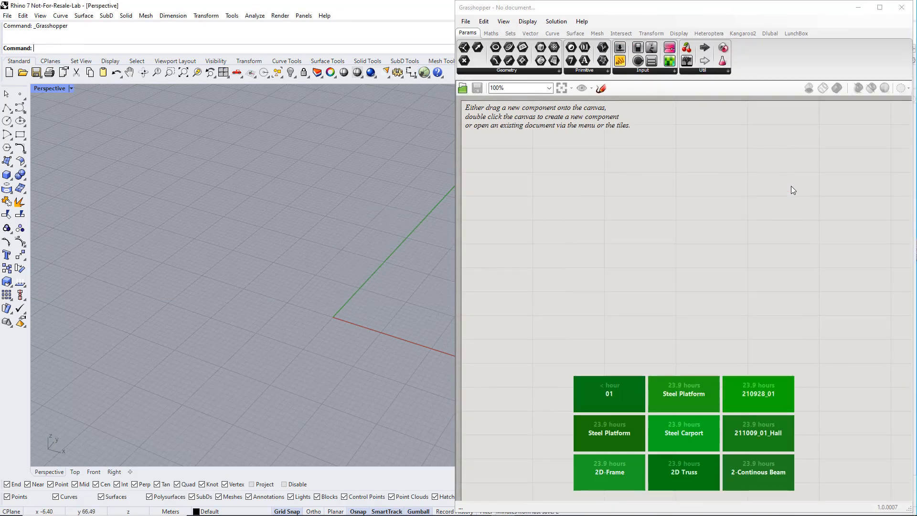
Step: Arrange the windows side by side, with Grasshopper on the right half of the screen and Rhino on the left half
click(675, 254)
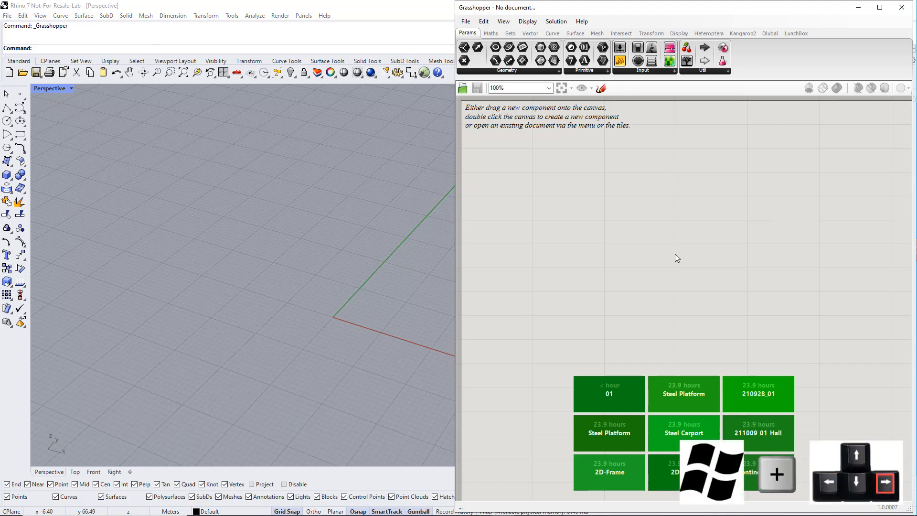
key(super+Right)
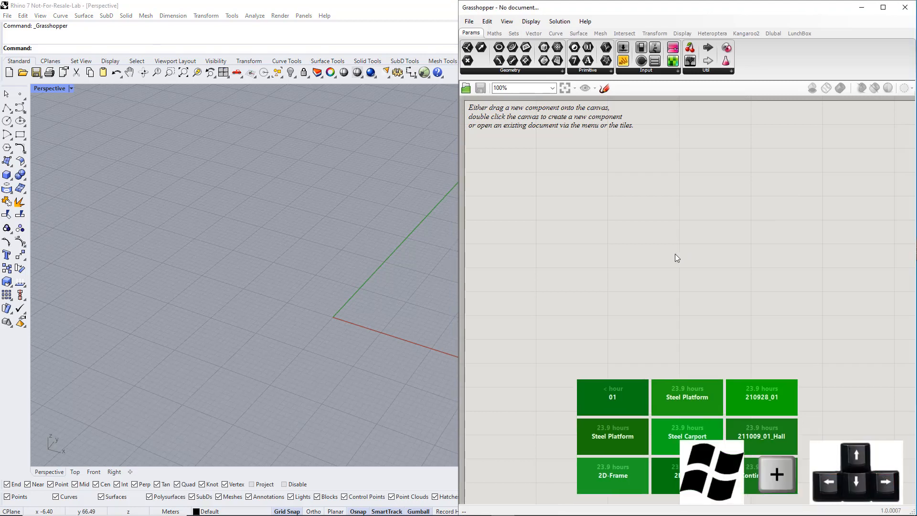
click(389, 305)
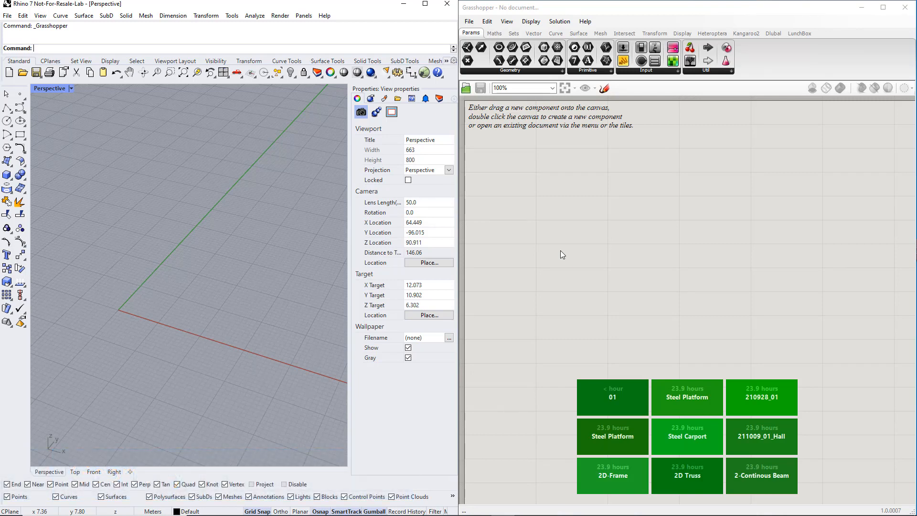
Step: Try placing a Construct Point component from the Vector category on the empty canvas
click(534, 33)
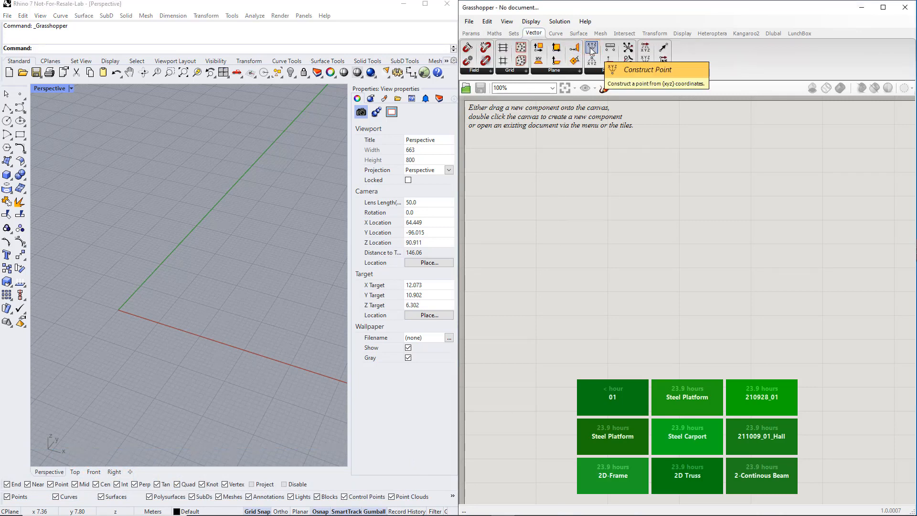
drag(592, 50, 692, 210)
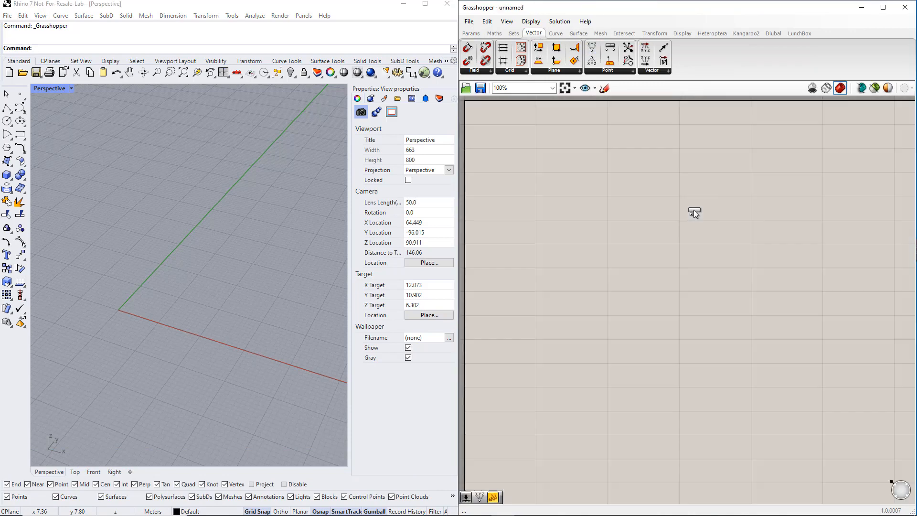
click(635, 268)
click(697, 206)
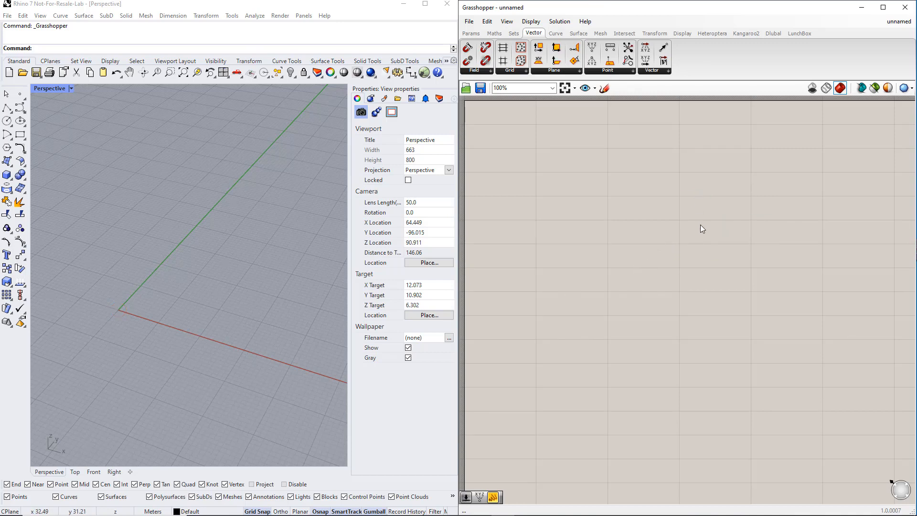
Step: Place a Construct Point component on the empty canvas through a keyword search and select it to locate its point in Rhino
scroll(702, 229, down, 1)
right_drag(698, 244, 691, 249)
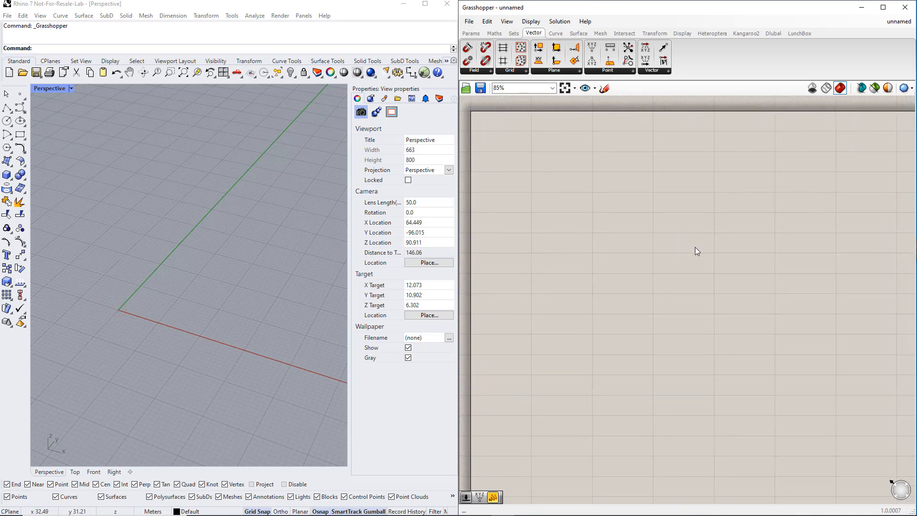
double_click(687, 249)
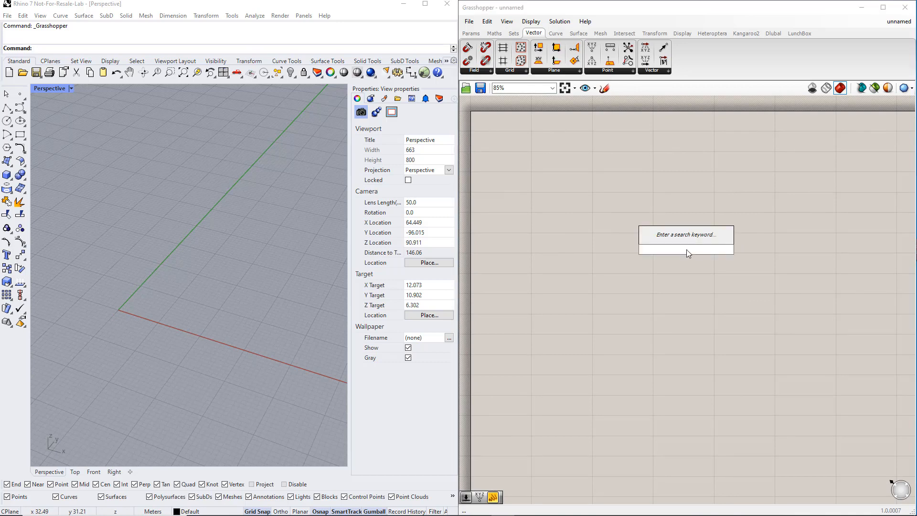
text(cons)
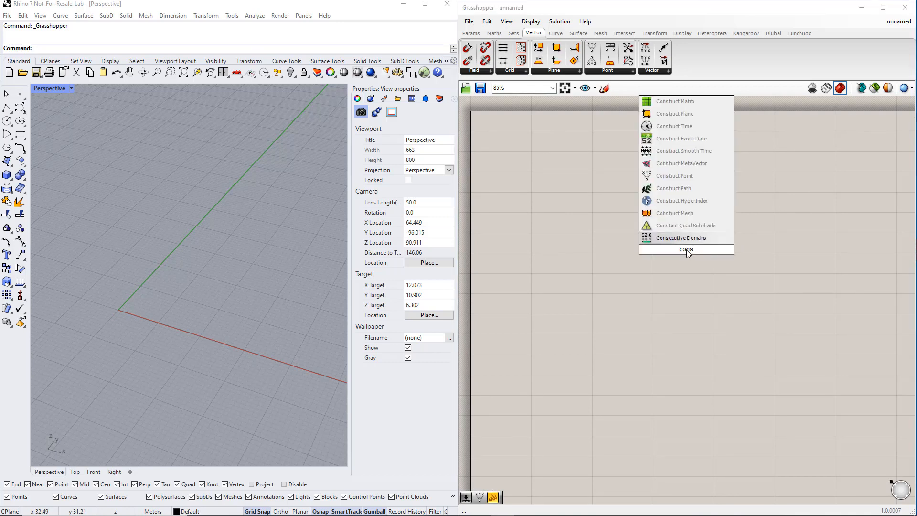
text(truct p)
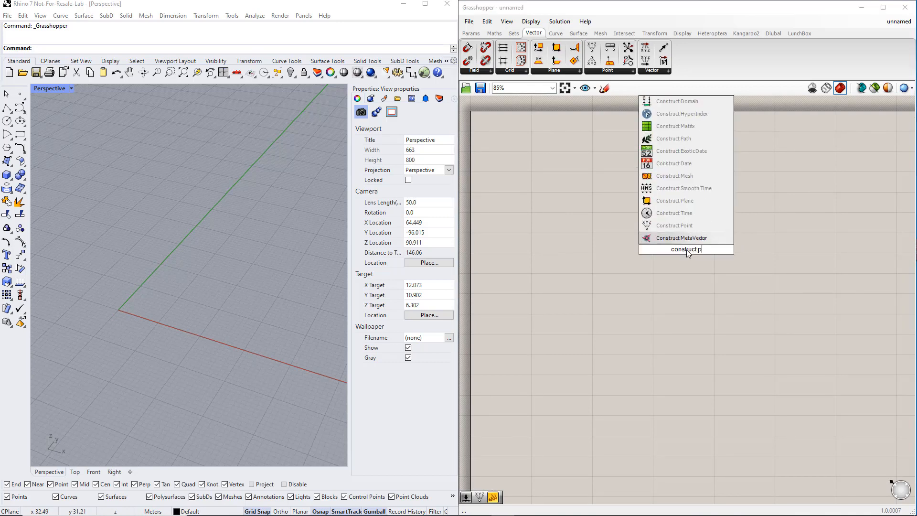
text(oint)
key(Return)
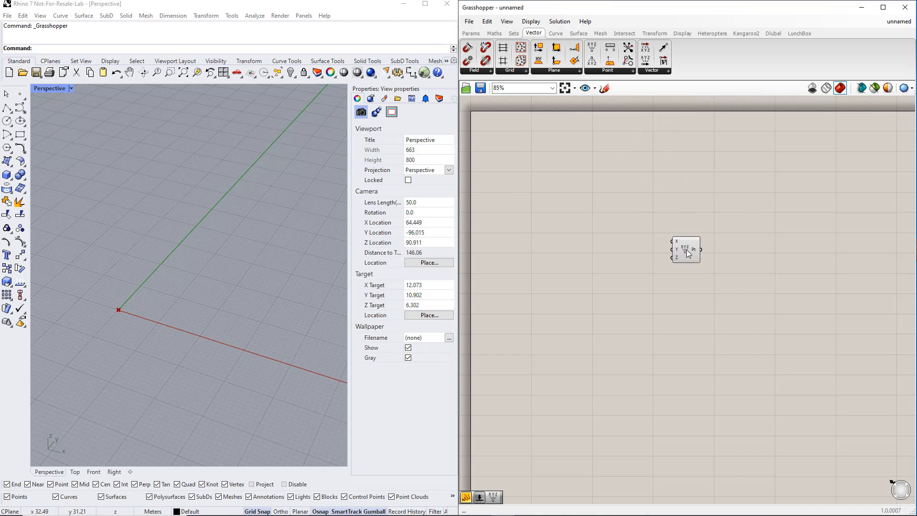
click(686, 250)
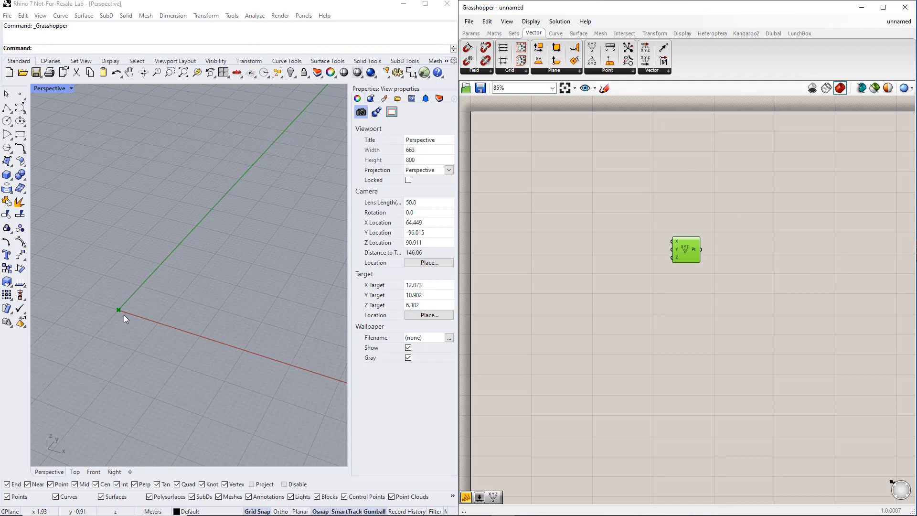
Step: Connect a temporary Panel to the Construct Point output to read its coordinates, and delete the panel
click(472, 34)
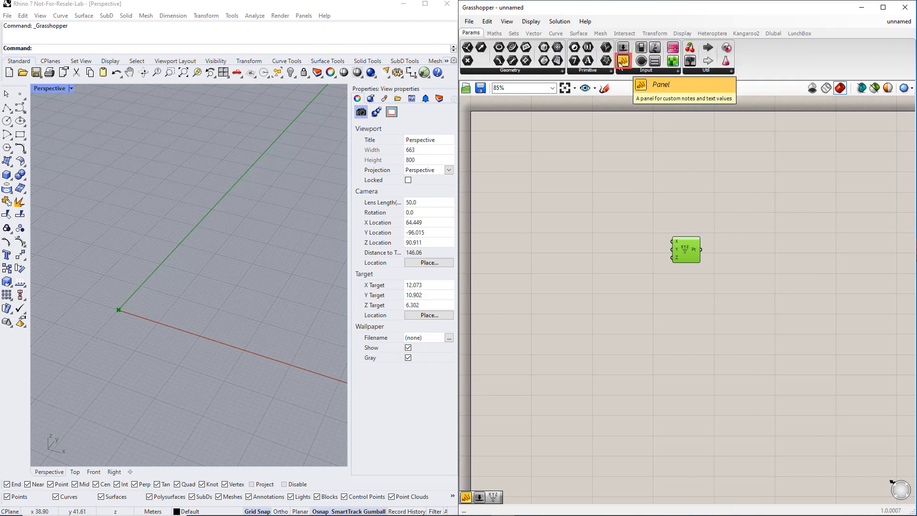
drag(621, 63, 743, 207)
drag(702, 250, 711, 208)
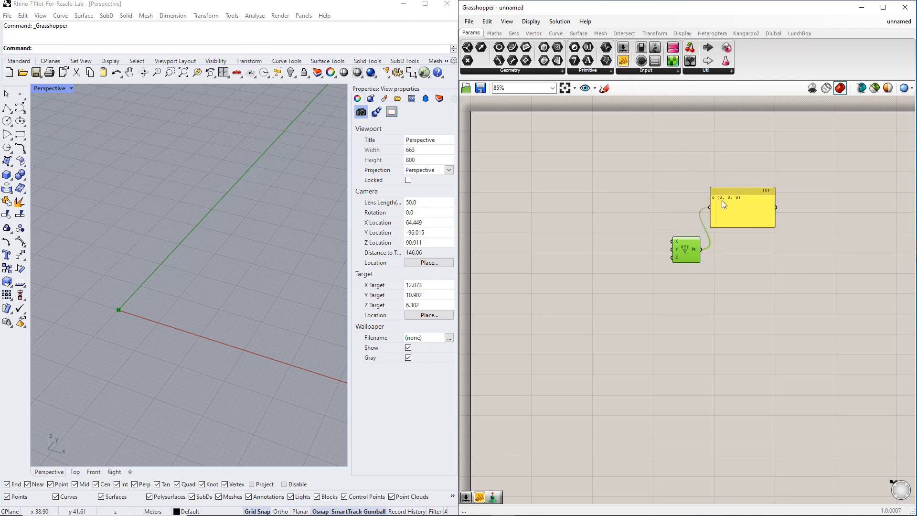
click(740, 195)
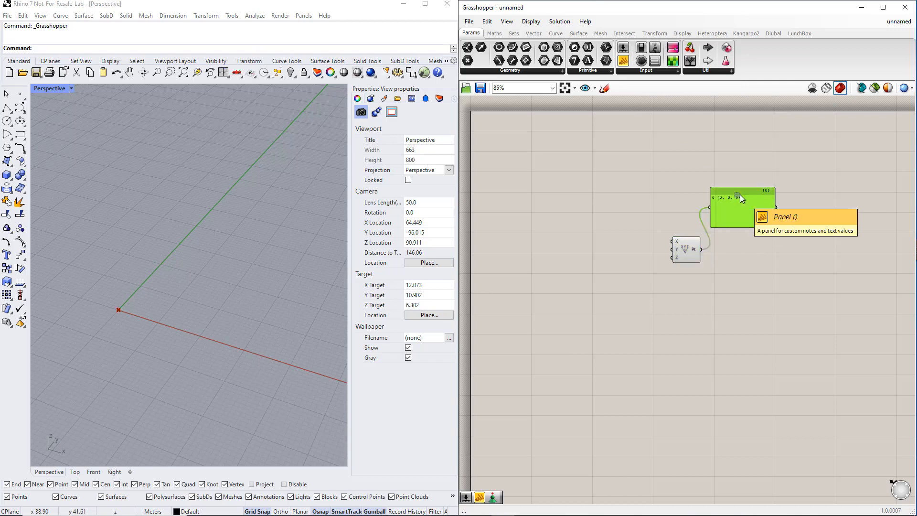
key(Delete)
Step: Duplicate the Construct Point component twice, stacking the two copies below the original
key(ctrl+c)
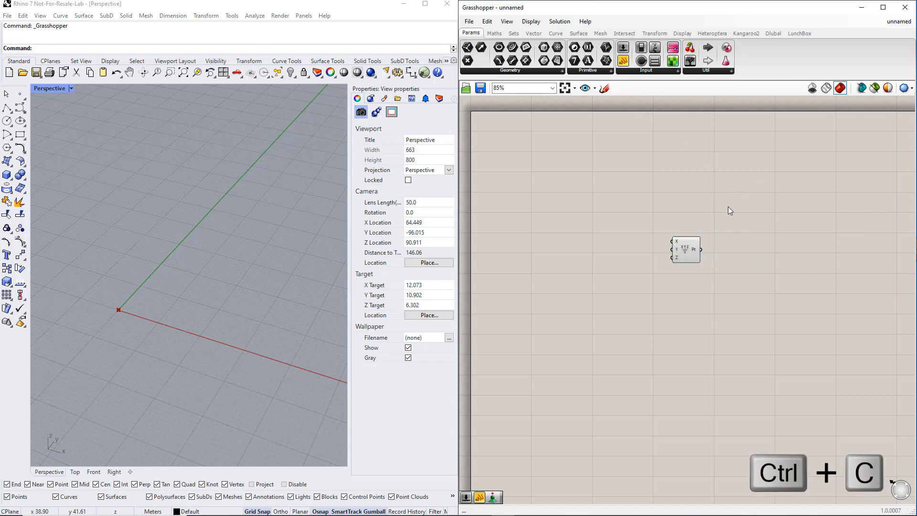
key(ctrl+v)
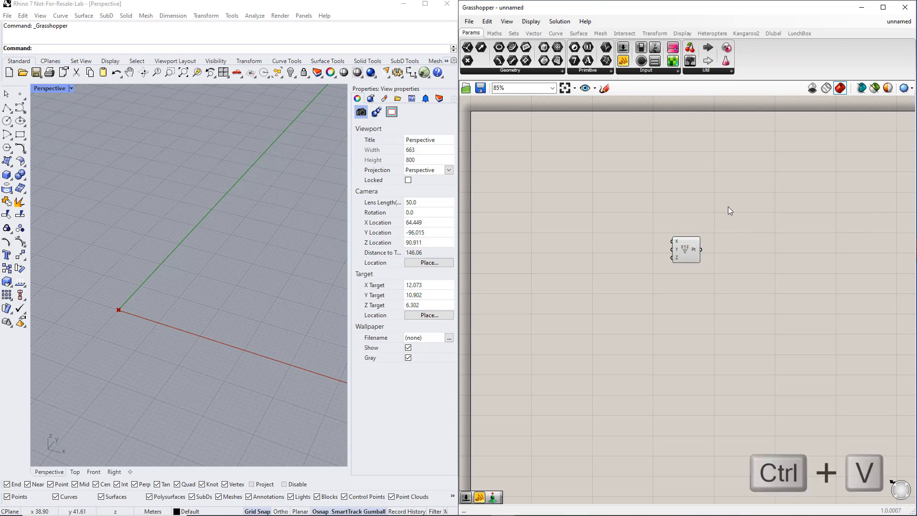
alt+click(689, 253)
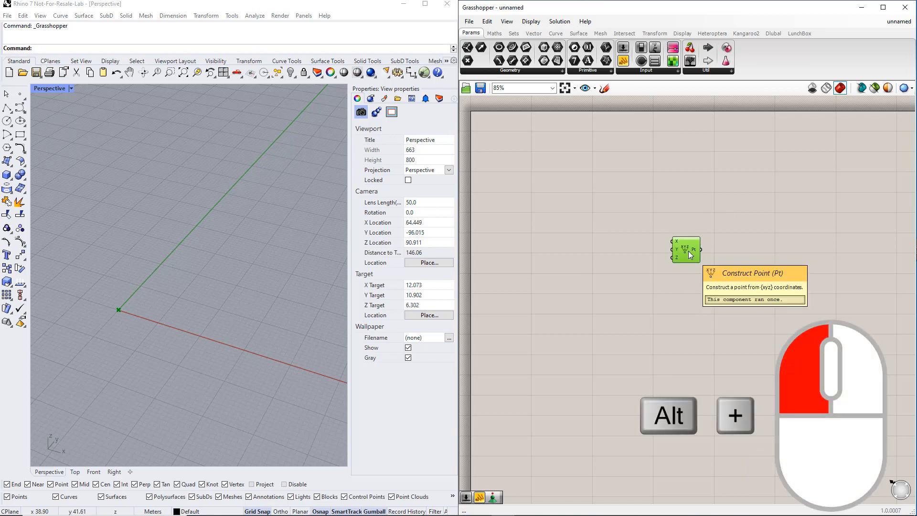
alt+drag(689, 251, 690, 305)
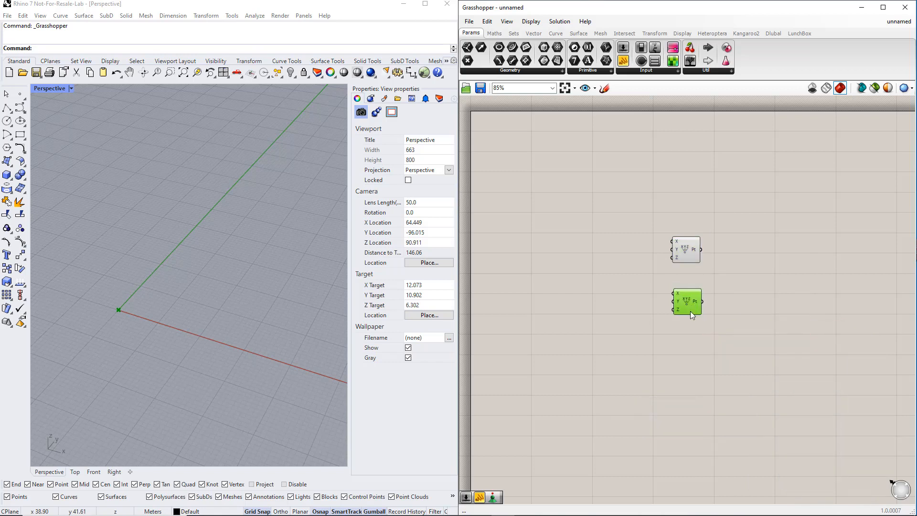
alt+drag(693, 336, 691, 367)
click(690, 309)
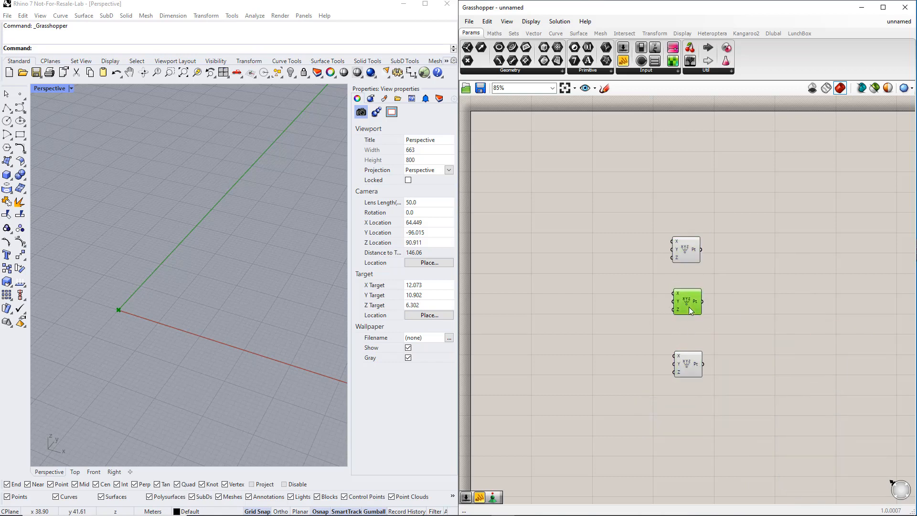
Step: Add a Number Slider to the canvas and connect it to the X input of the middle Construct Point component
click(647, 295)
click(654, 72)
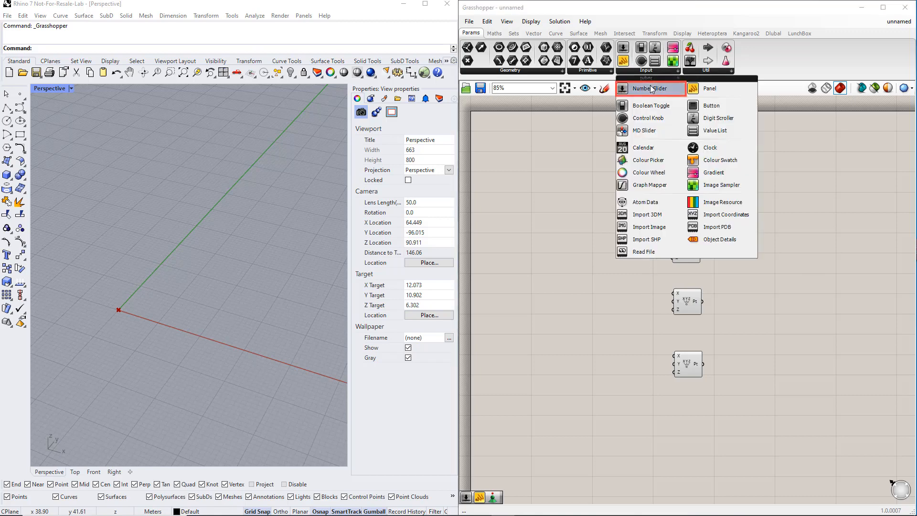
double_click(595, 290)
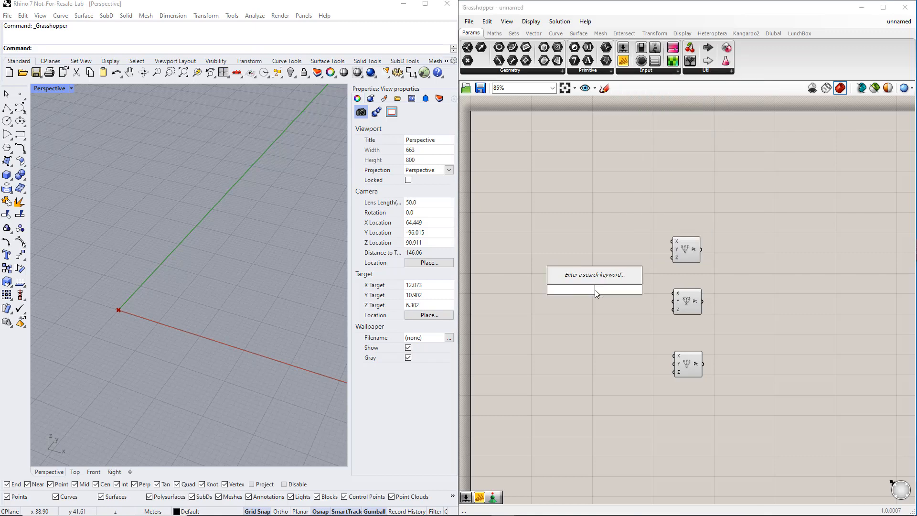
text(m)
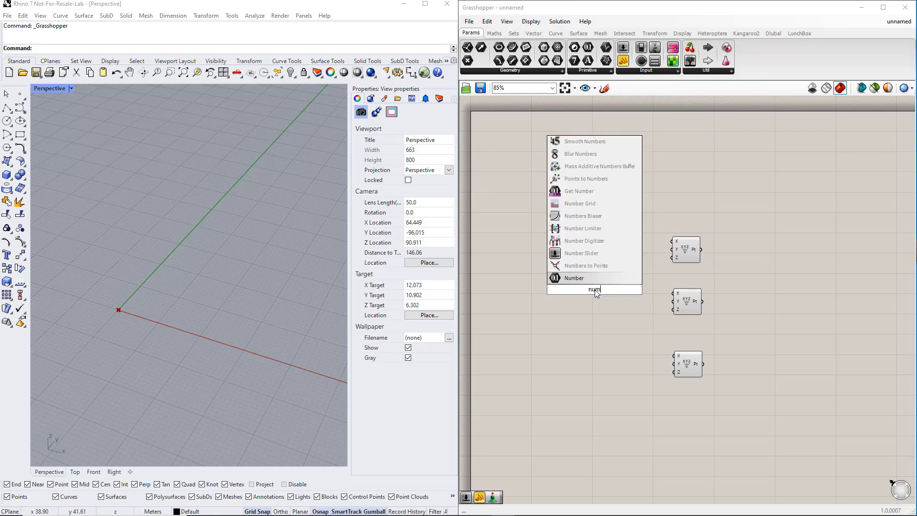
text(ber slider)
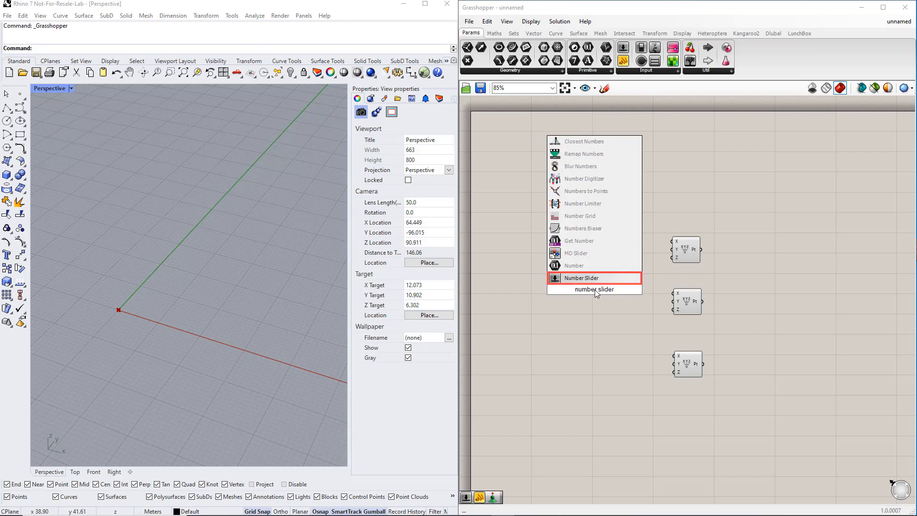
key(Return)
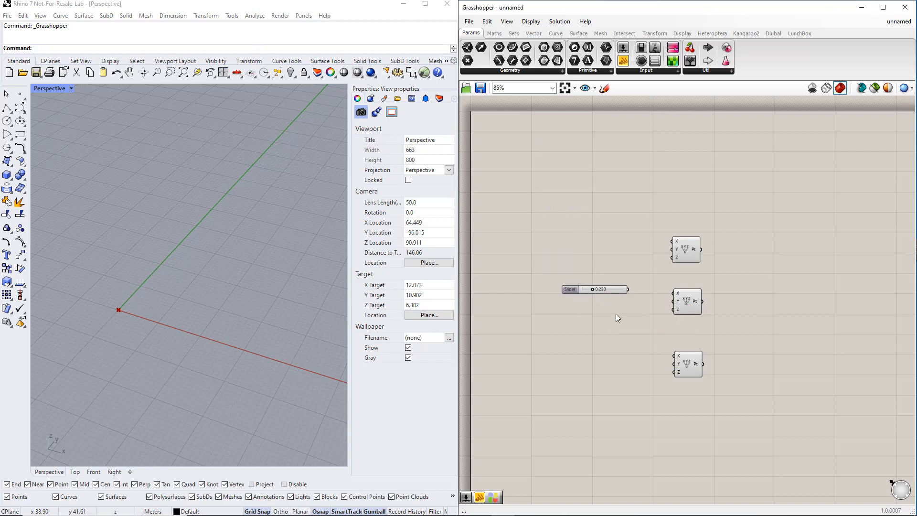
drag(629, 288, 674, 293)
drag(610, 289, 613, 293)
click(614, 316)
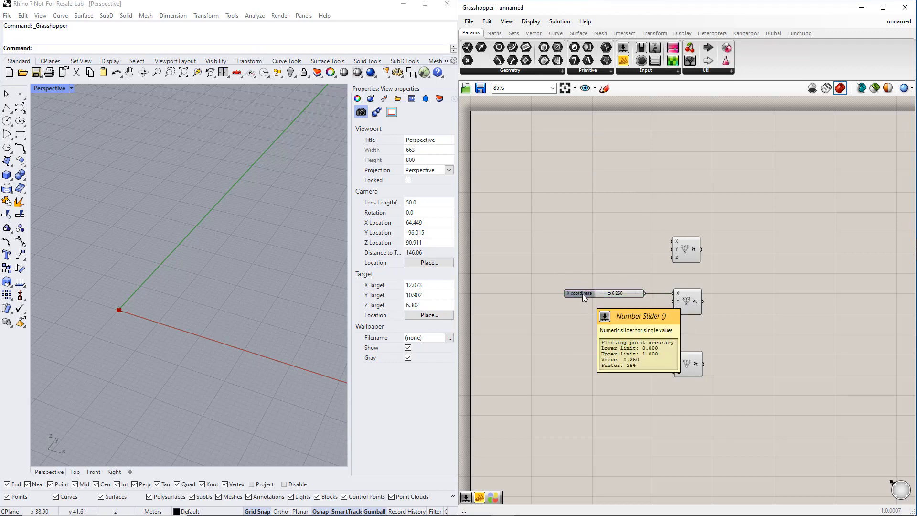
Step: Set the X coordinate slider's numeric domain to a minimum of 1 and a maximum of 10
double_click(583, 294)
click(600, 310)
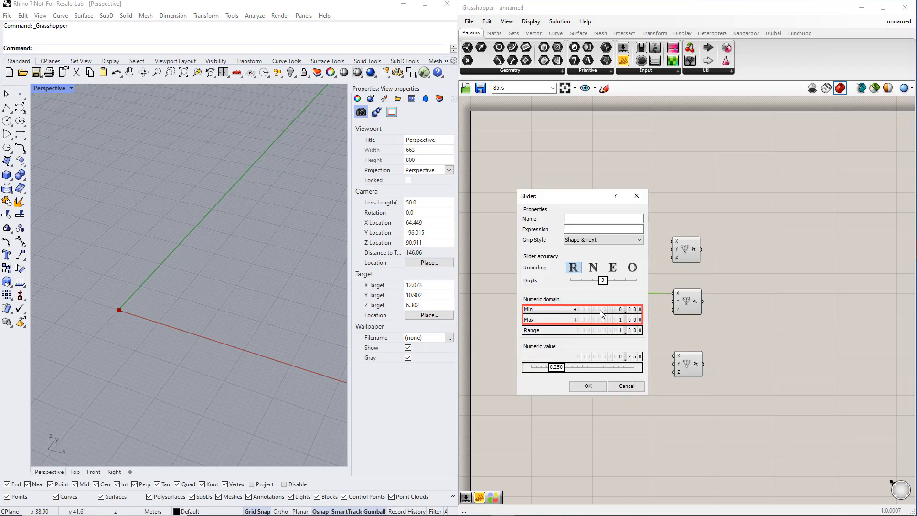
text(1)
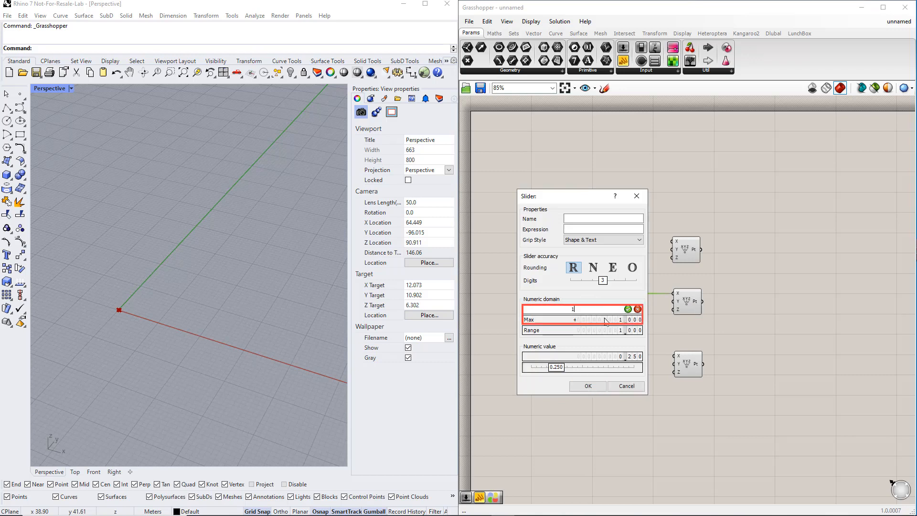
click(628, 309)
click(603, 323)
text(10)
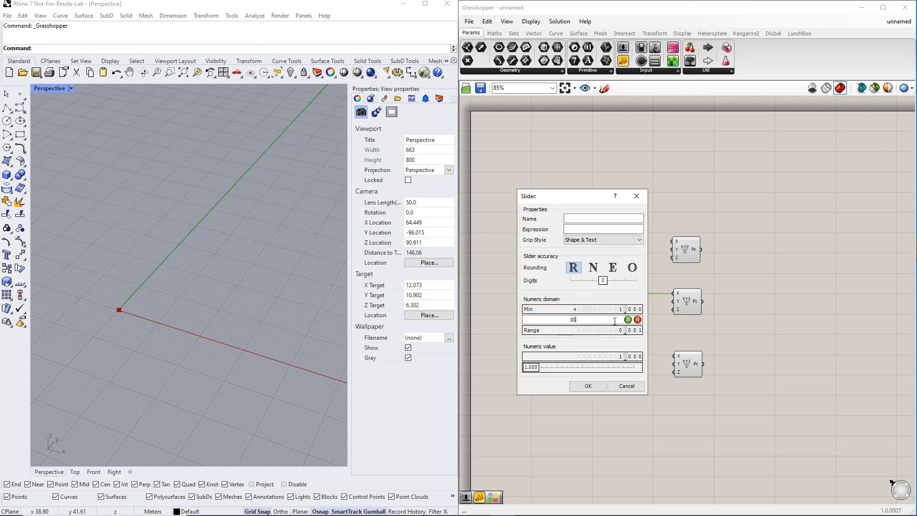
click(629, 323)
Step: Name the slider First Span, try integer rounding, and apply the settings with floating-point rounding (R)
click(580, 219)
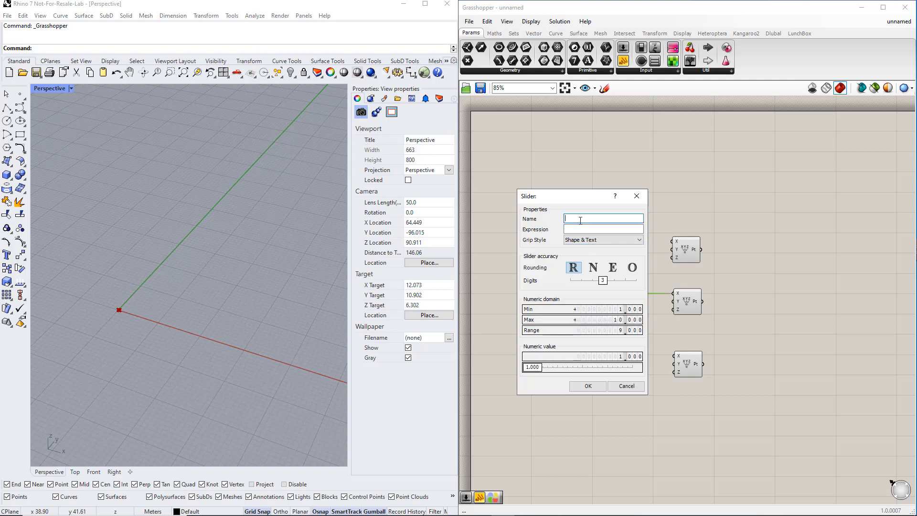
text(F)
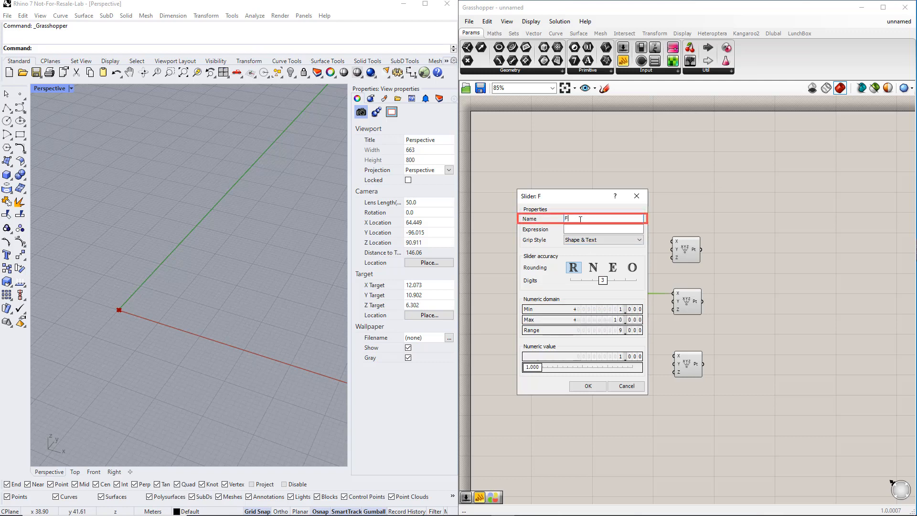
text(irst S)
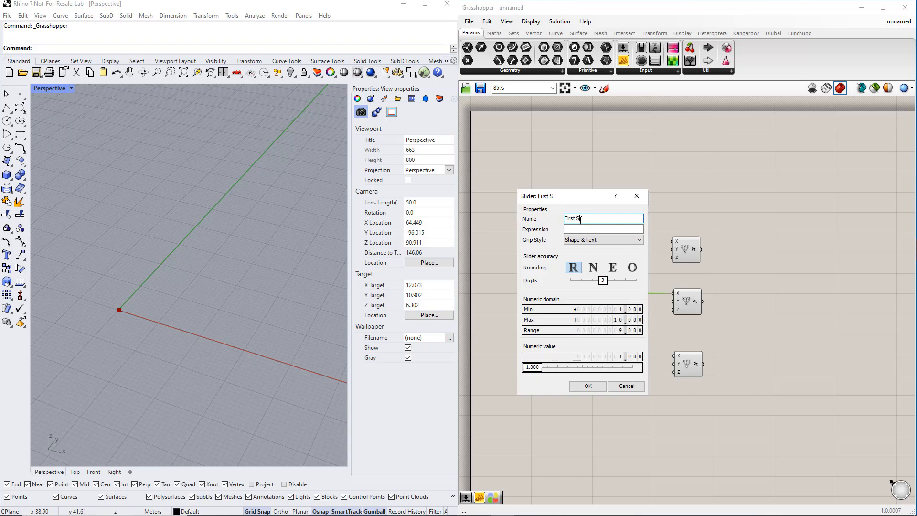
text(pan)
click(588, 269)
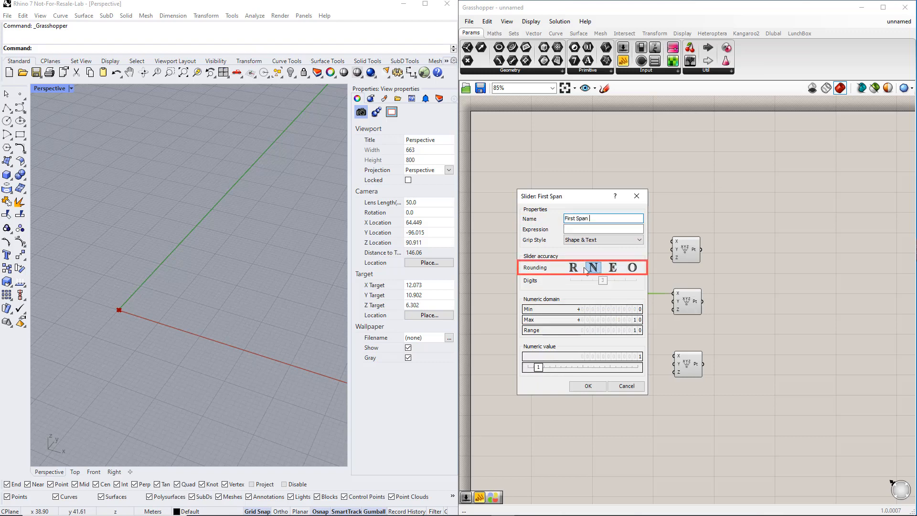
click(573, 267)
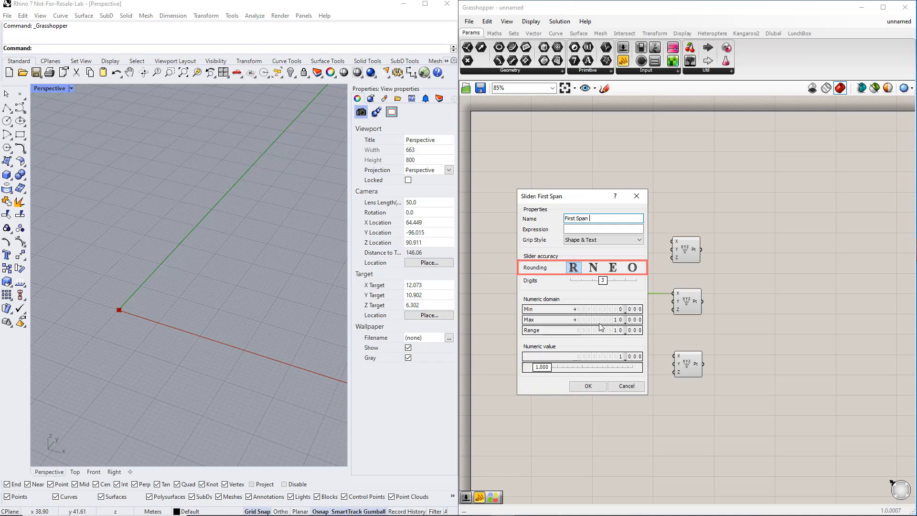
click(586, 390)
Step: Place an Expression component from the Maths scripting components beside the lowest Construct Point component
click(636, 378)
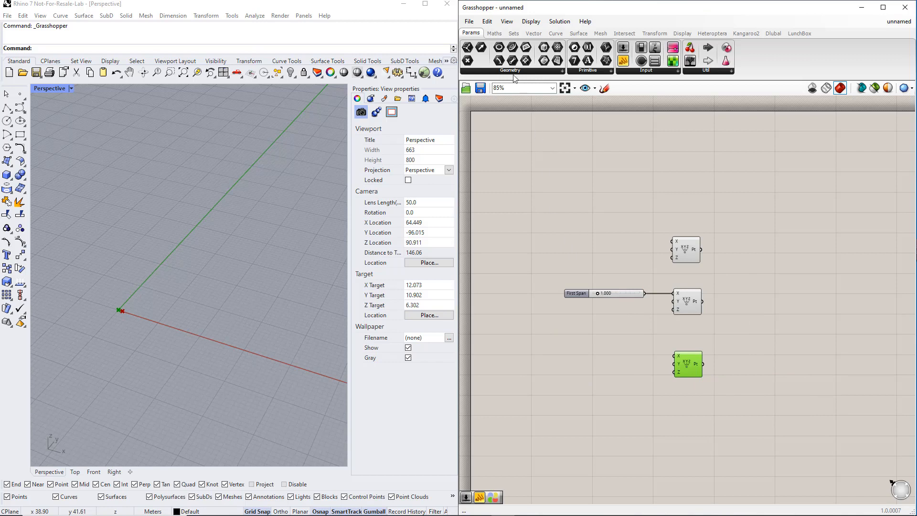
click(499, 34)
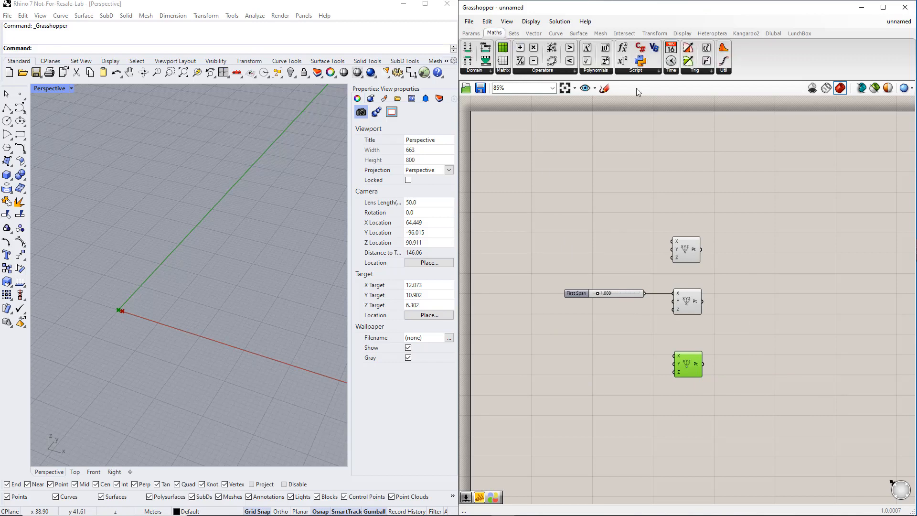
click(643, 71)
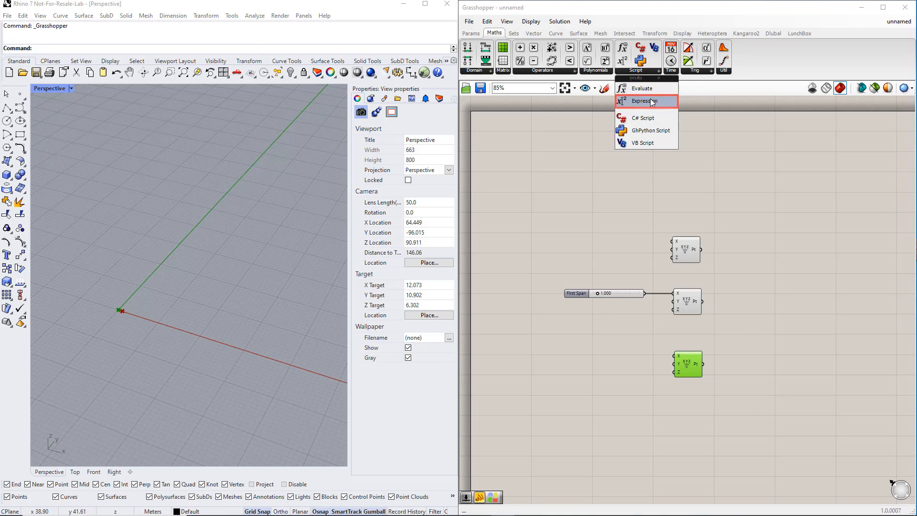
drag(652, 102, 635, 336)
drag(597, 366, 594, 369)
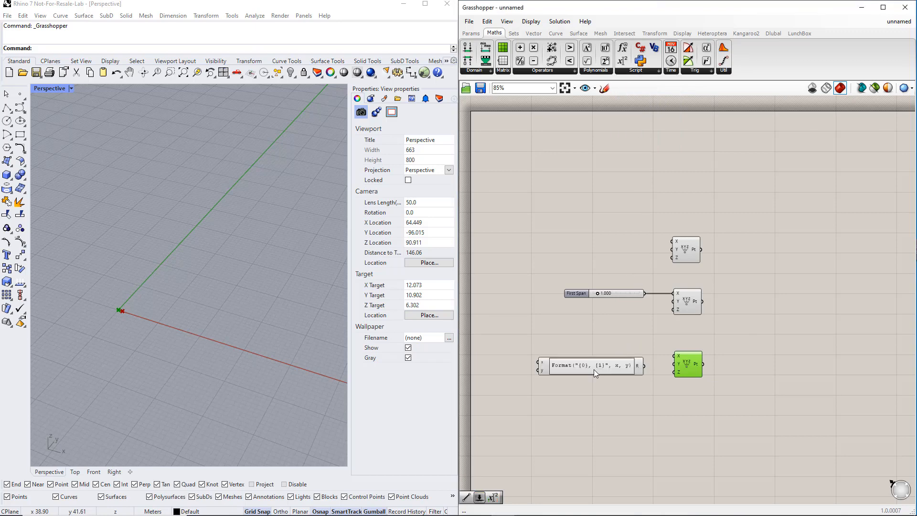
Step: Replace the default formula of the Expression component with x+y
double_click(595, 369)
click(607, 380)
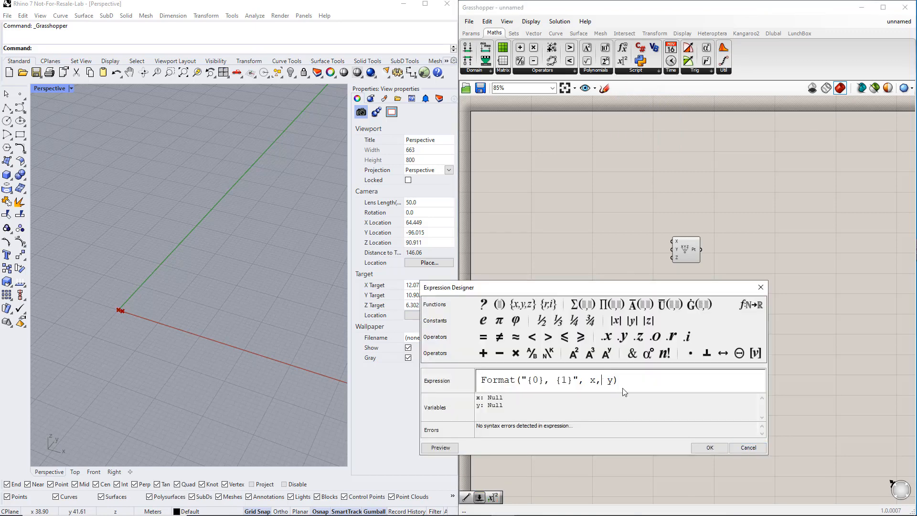
shift+click(622, 381)
drag(622, 381, 479, 380)
text(x+y)
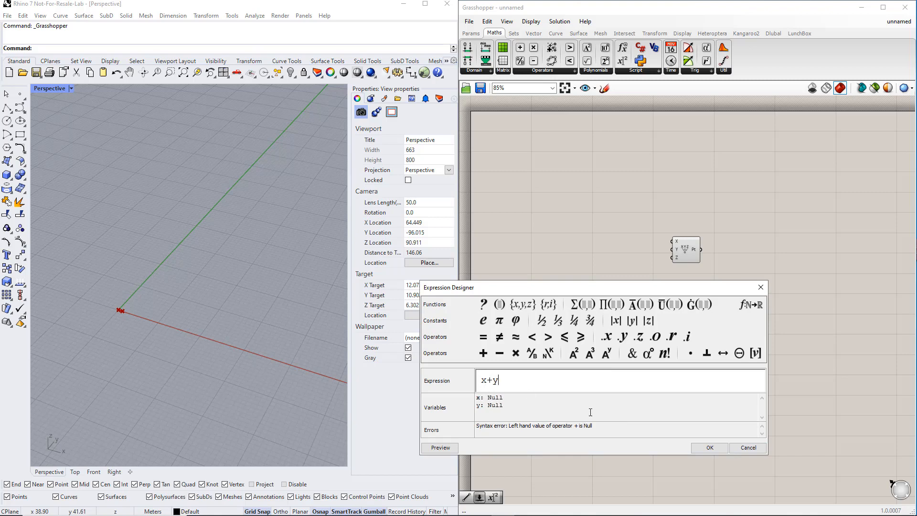
click(698, 449)
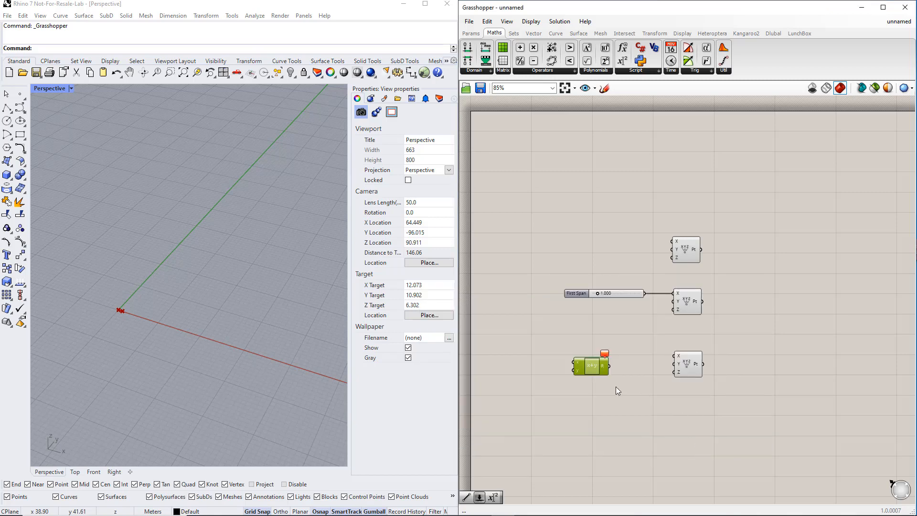
Step: Connect the Expression result to the lowest Construct Point's X input and move the Expression closer to that point
drag(611, 367, 669, 359)
drag(598, 366, 638, 357)
click(637, 389)
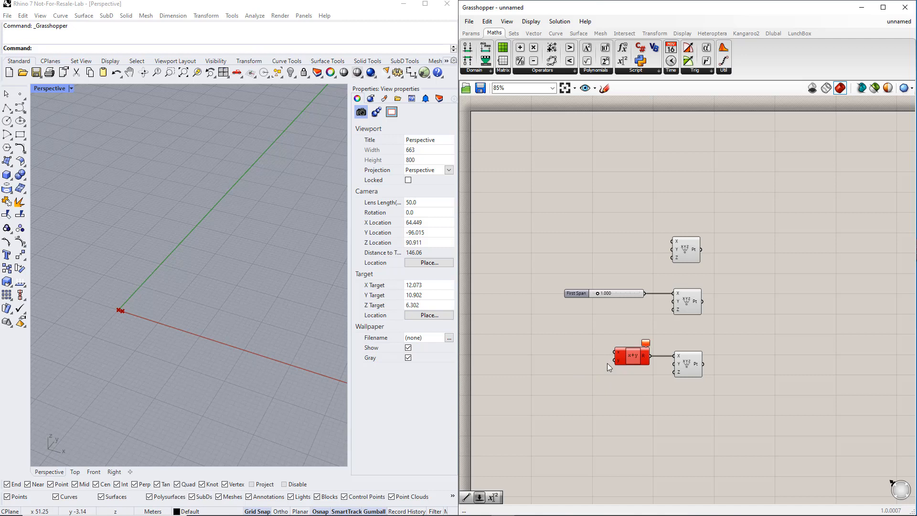
Step: Add a 0 to 10 integer number slider beside the Expression component and name it Second Span
double_click(558, 361)
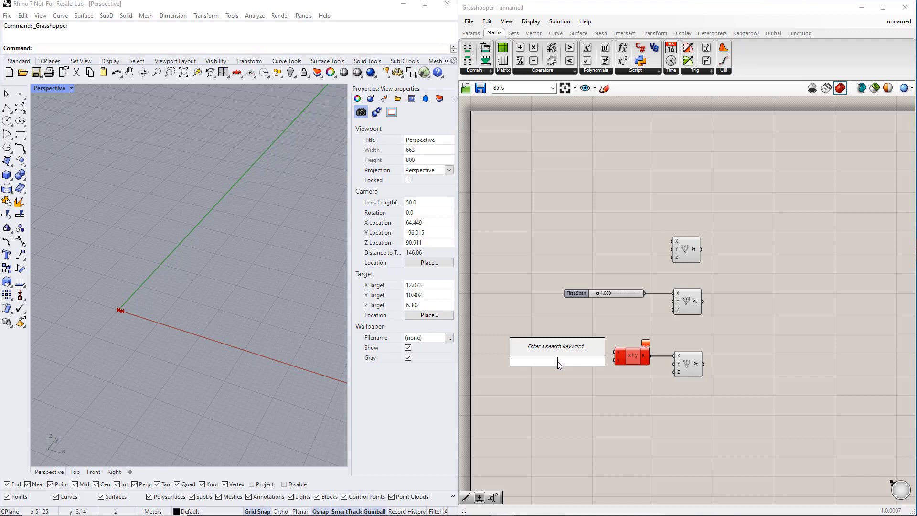
text(0<10)
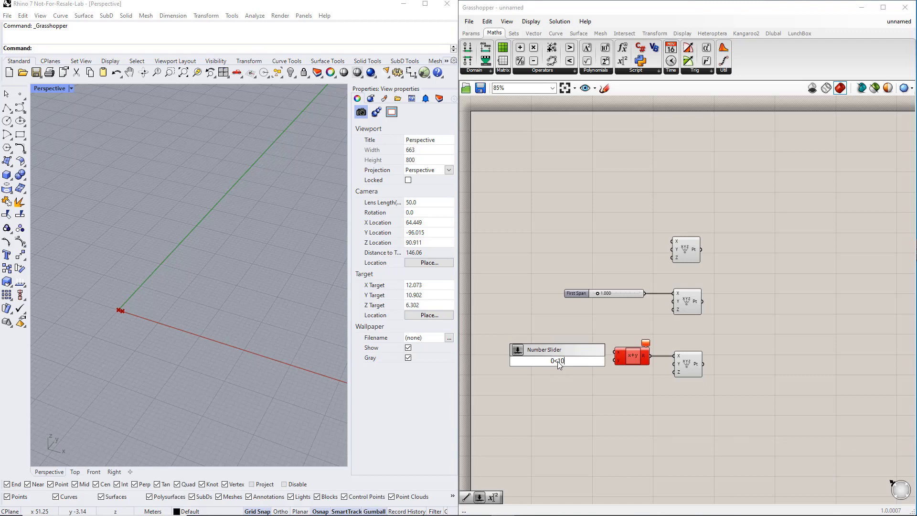
key(Return)
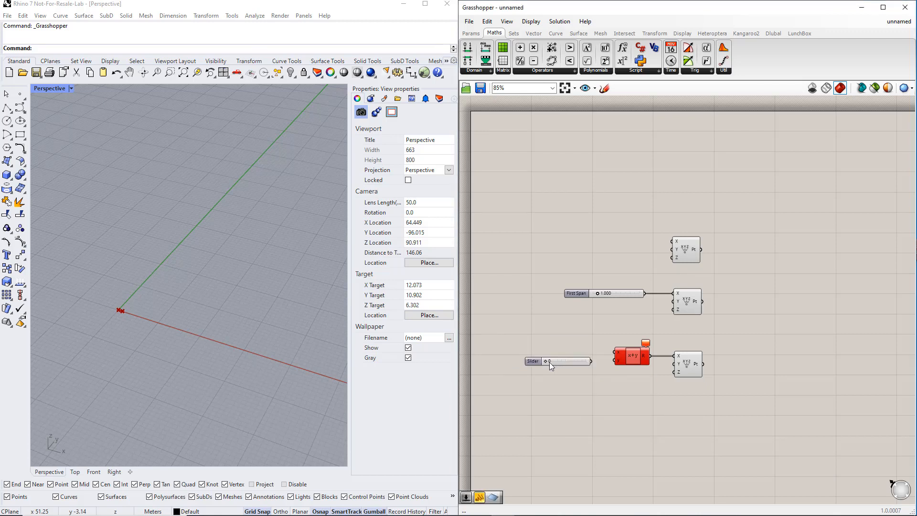
double_click(539, 364)
text(S)
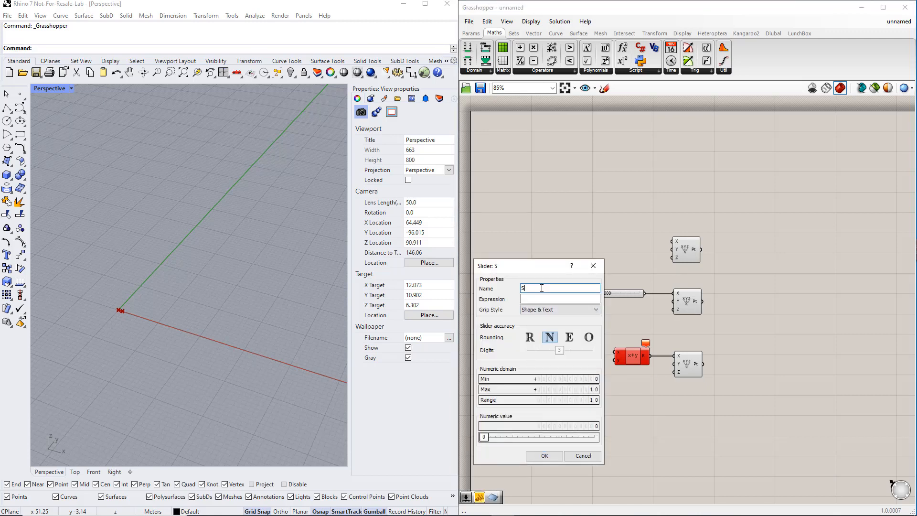
text(econd Span)
click(544, 455)
Step: Wire First Span into the Expression's x input and Second Span into y, and set Second Span to 4
scroll(616, 368, up, 6)
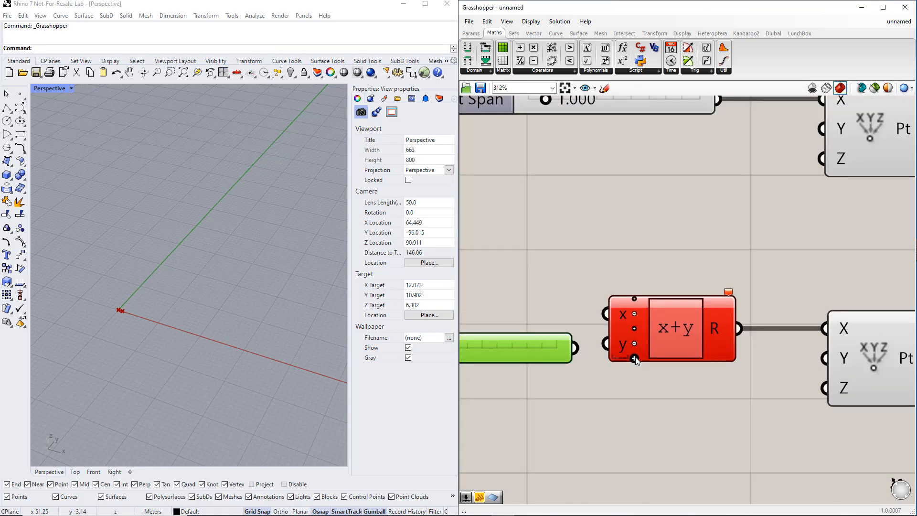
scroll(629, 377, down, 2)
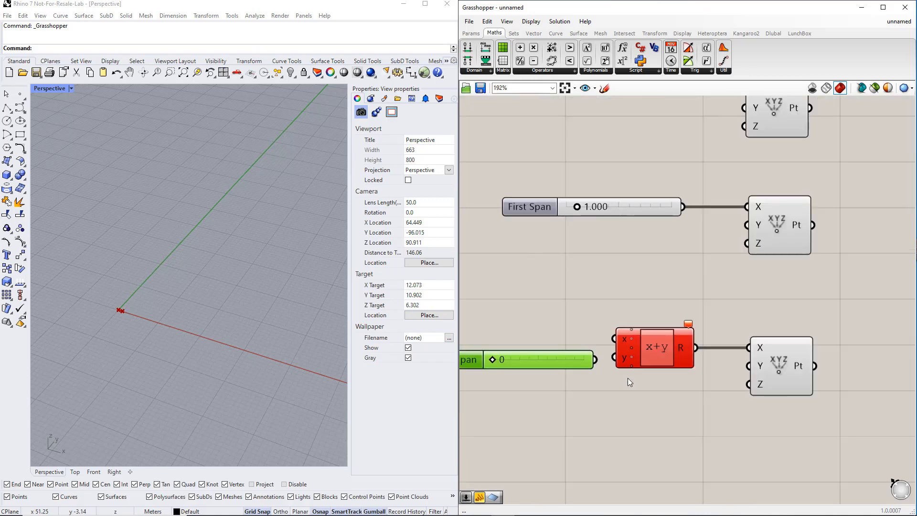
scroll(627, 378, down, 1)
drag(667, 256, 621, 364)
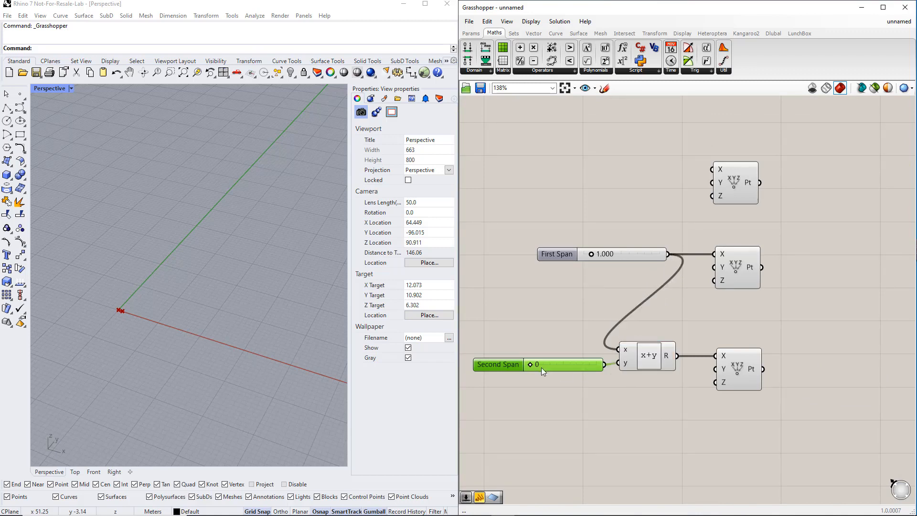
drag(531, 365, 556, 365)
Step: Place two two-point Line components beside the Construct Point components, one for each span
right_drag(788, 318, 734, 329)
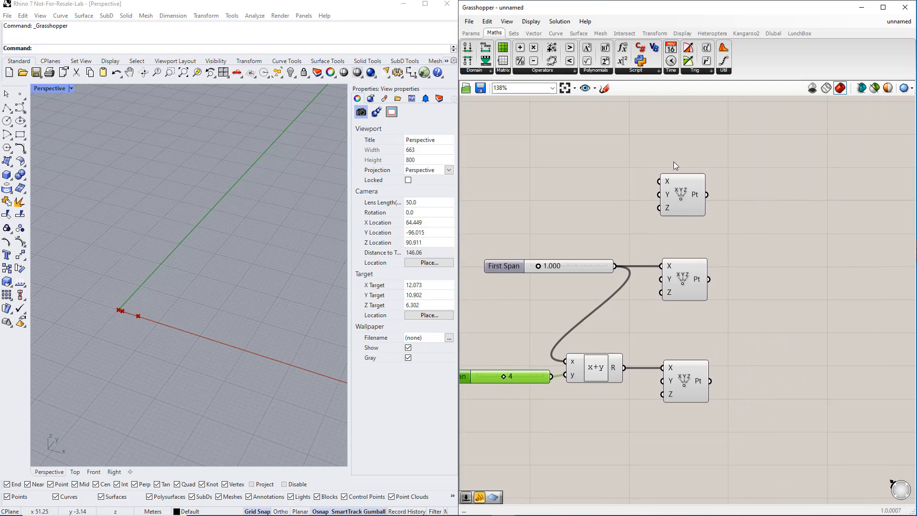
click(557, 33)
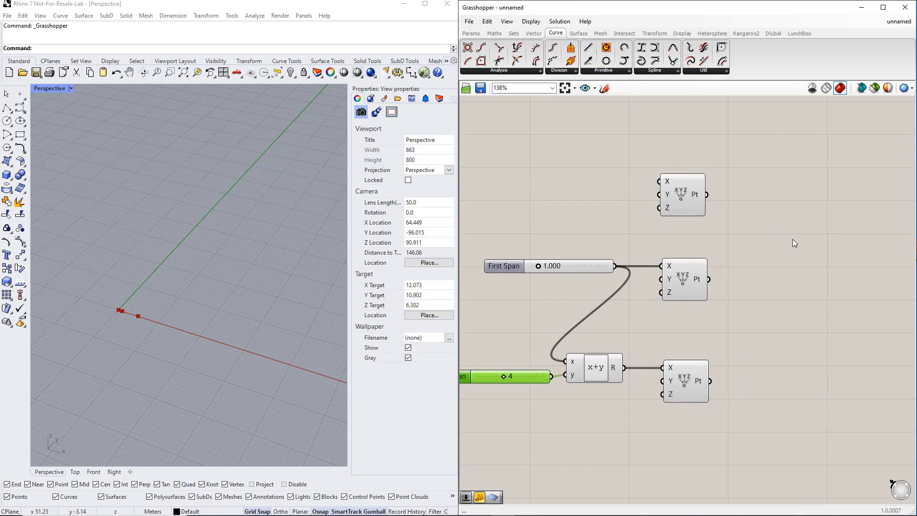
double_click(792, 225)
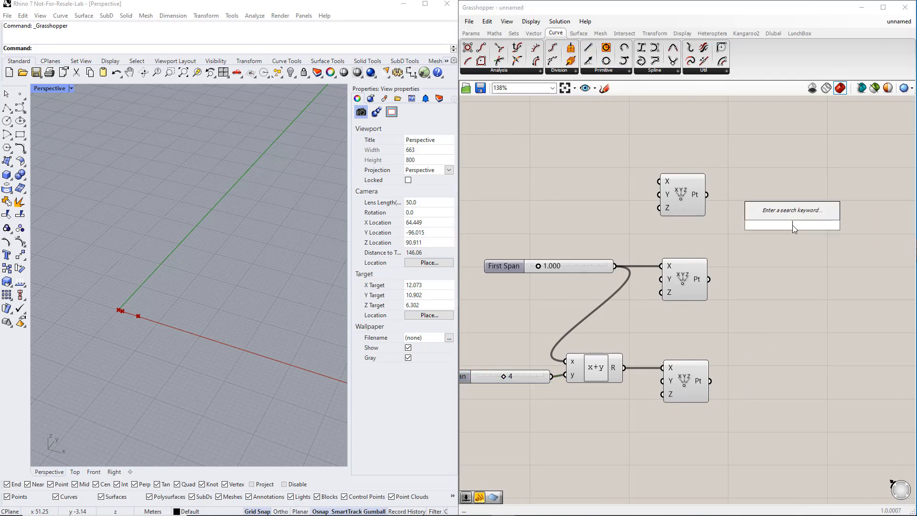
text(line)
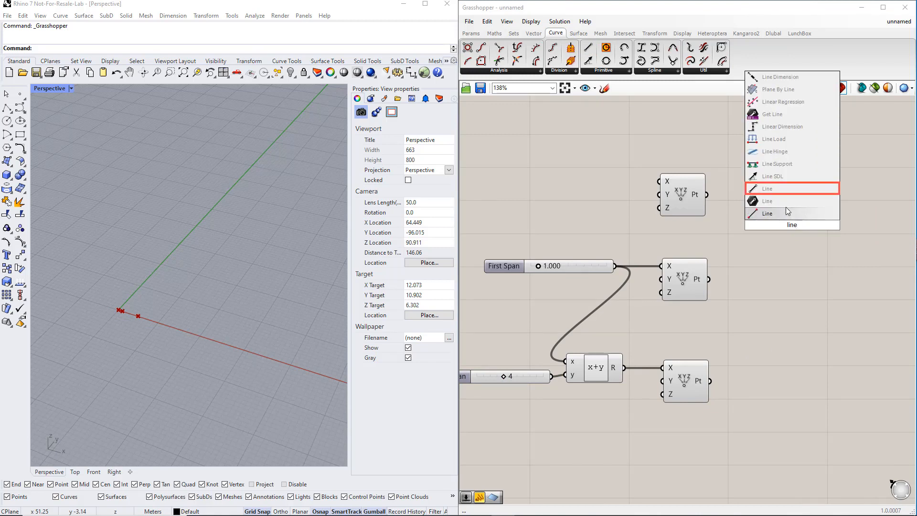
click(785, 191)
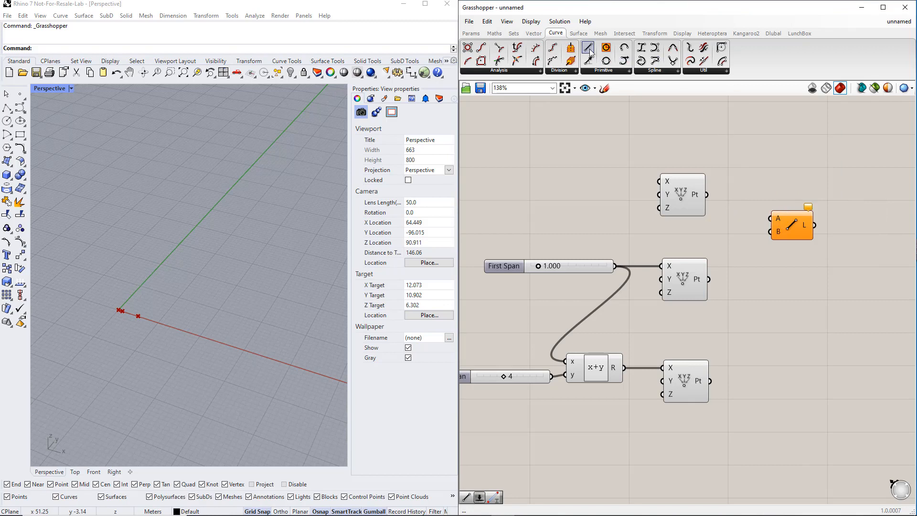
drag(591, 51, 793, 345)
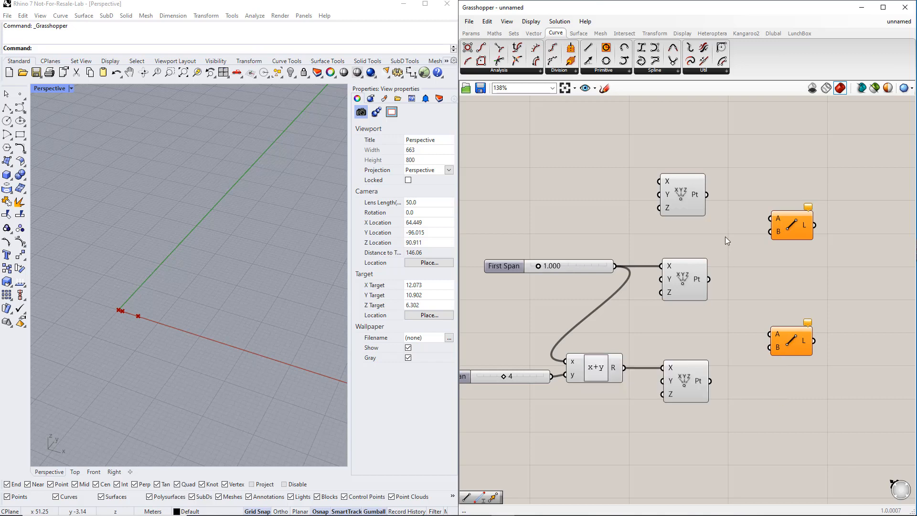
Step: Connect the first and second points to the upper Line's A and B, and the second and third points to the lower Line's
drag(708, 195, 770, 219)
drag(709, 279, 770, 232)
drag(709, 279, 770, 333)
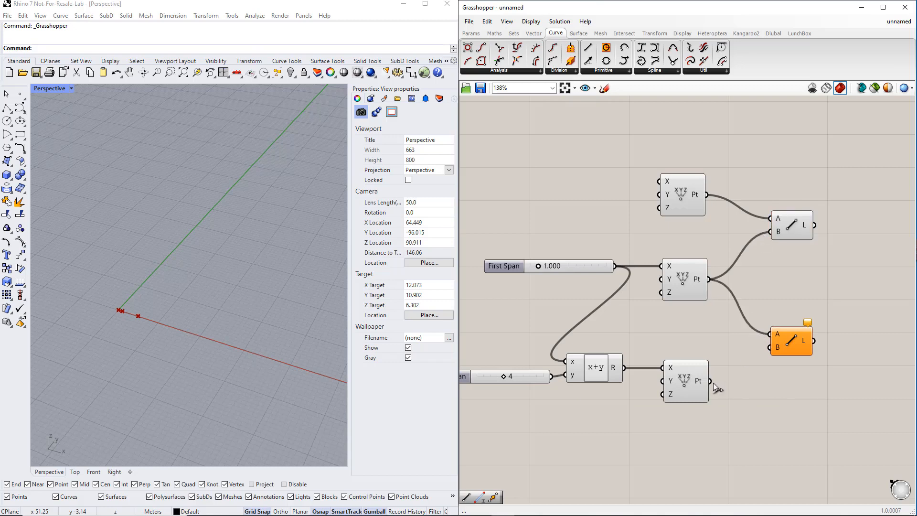
drag(711, 381, 770, 348)
Step: Place the Dlubal RFEM 6 Member component beside the two Line components
scroll(758, 364, down, 2)
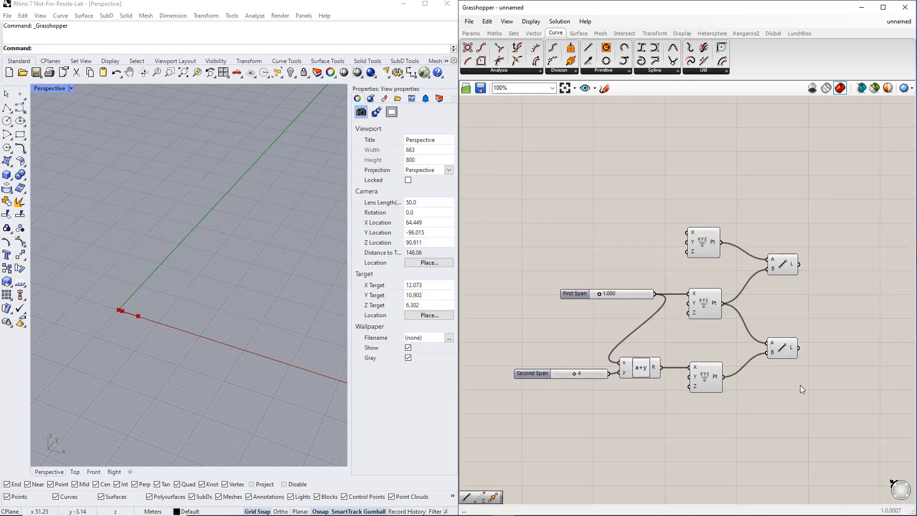
right_drag(800, 386, 691, 361)
right_drag(720, 316, 690, 331)
scroll(662, 322, up, 2)
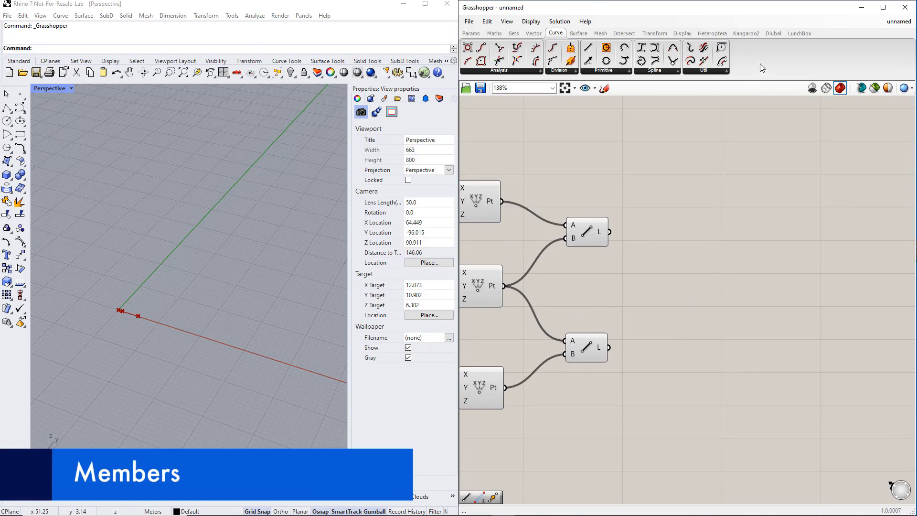
click(779, 37)
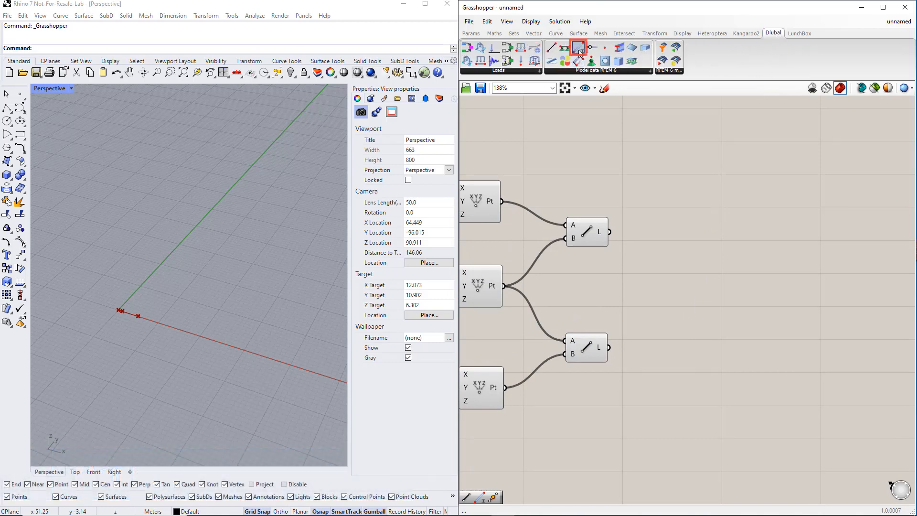
drag(580, 49, 774, 296)
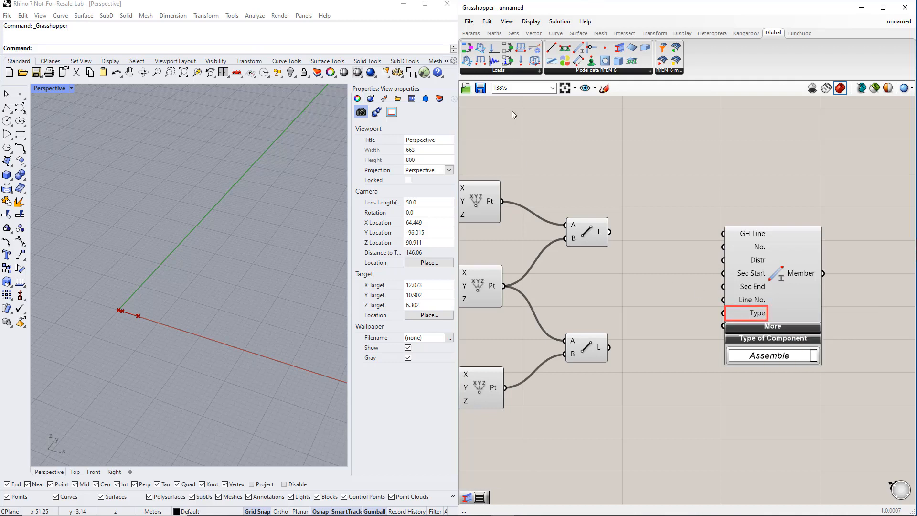
Step: Add a Value List connected to the Member's Type input, choose TYPE_BEAM, and space the two components apart
click(471, 33)
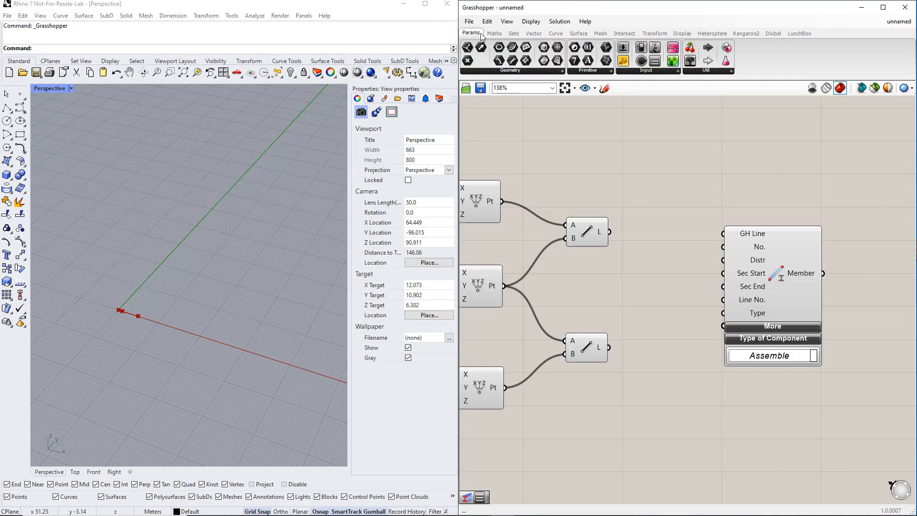
click(641, 71)
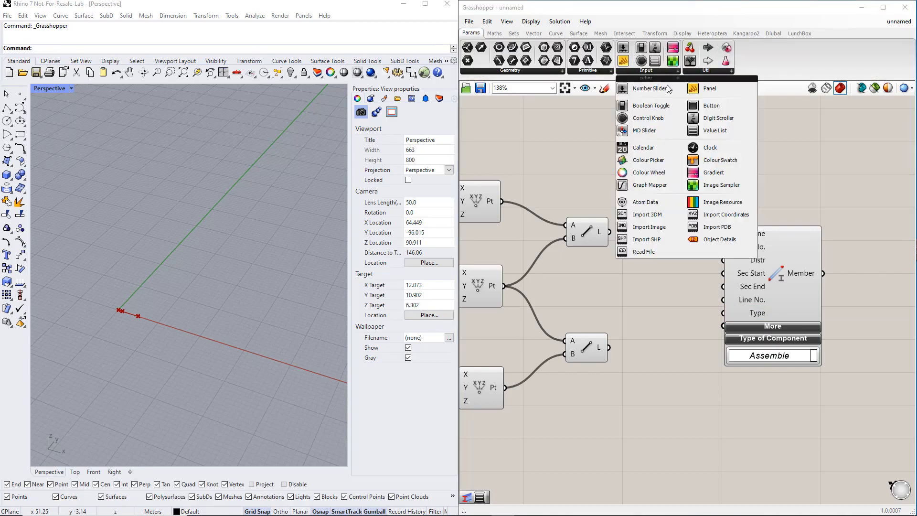
click(720, 131)
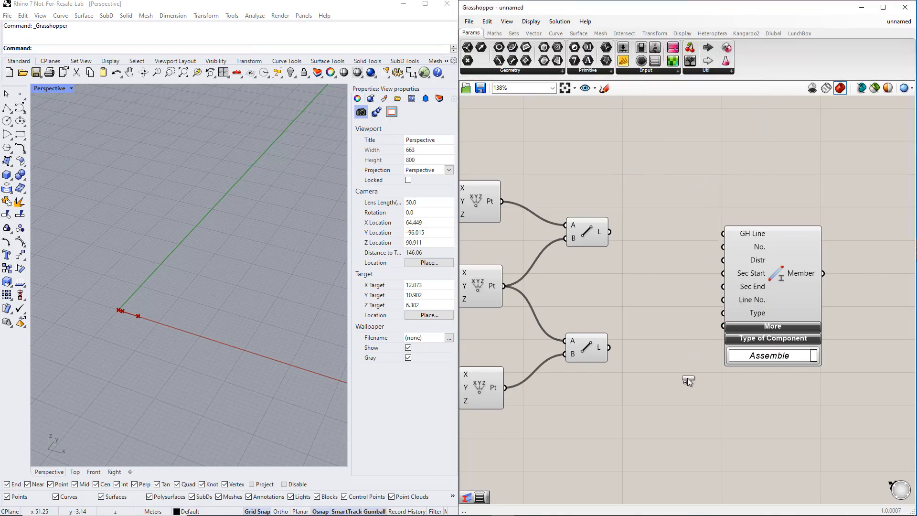
click(678, 402)
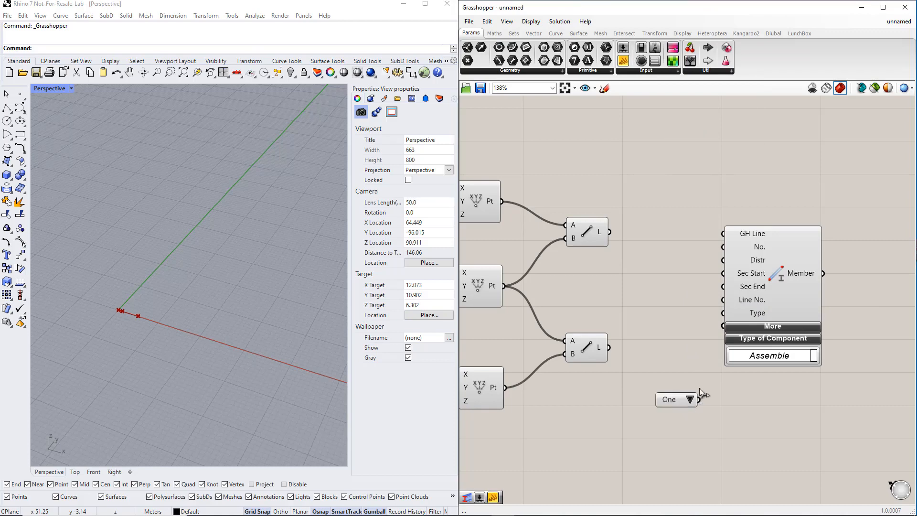
drag(699, 401, 724, 313)
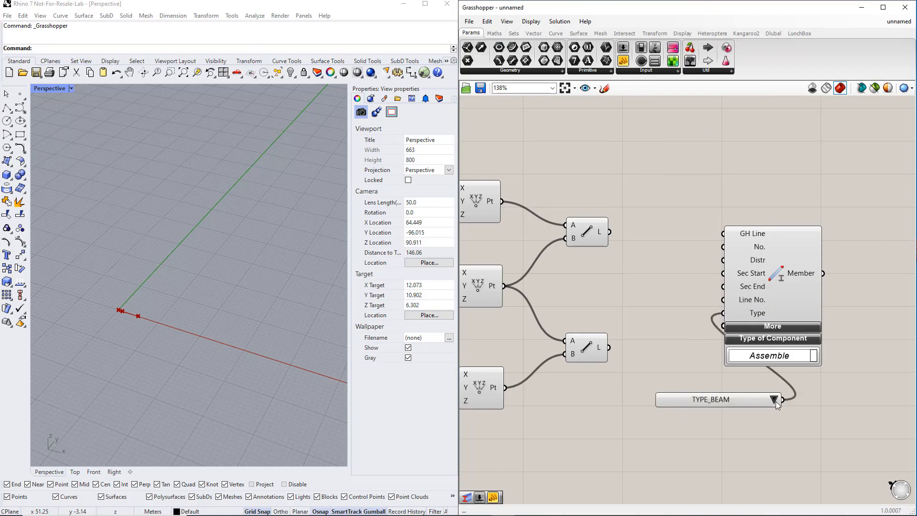
click(775, 400)
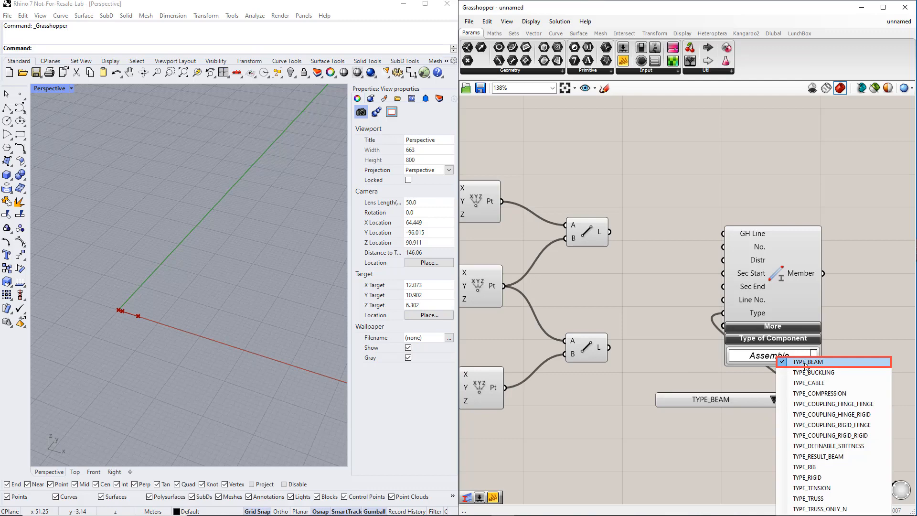
click(807, 362)
drag(776, 291, 817, 285)
drag(730, 402, 690, 404)
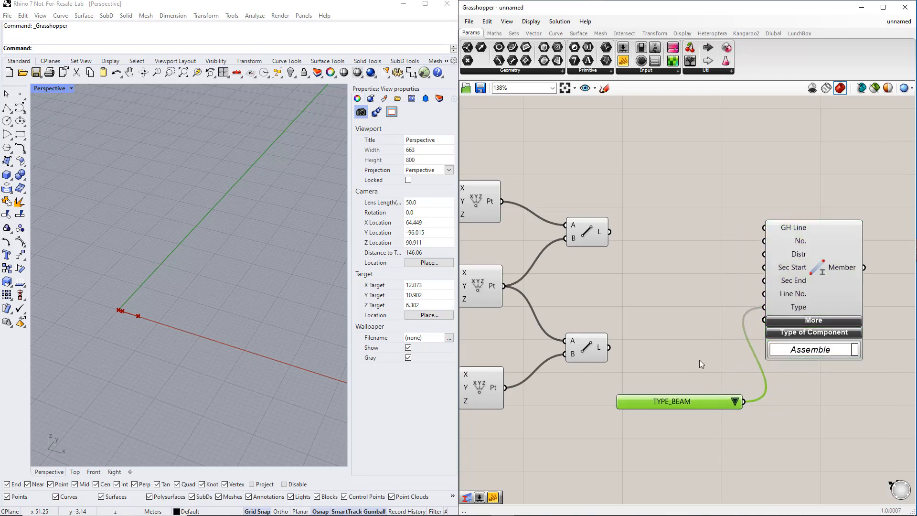
Step: Connect the outputs of both Line components to the Member's GH Line input
scroll(701, 356, down, 2)
scroll(701, 355, down, 1)
right_drag(703, 351, 621, 323)
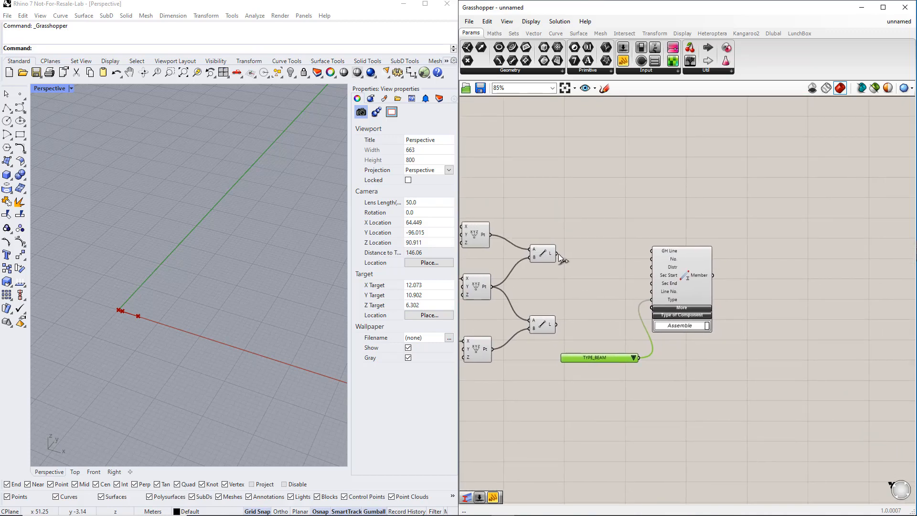
drag(558, 253, 646, 250)
drag(558, 323, 650, 252)
shift+drag(558, 253, 651, 251)
Step: Disconnect the lower Line from the Member's GH Line input and reconnect it alongside the upper Line
right_drag(696, 354, 659, 346)
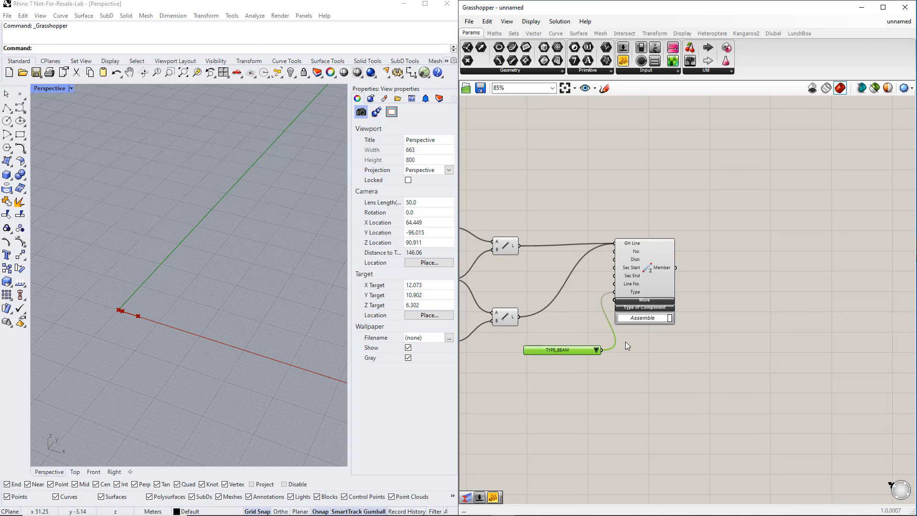
right_click(628, 246)
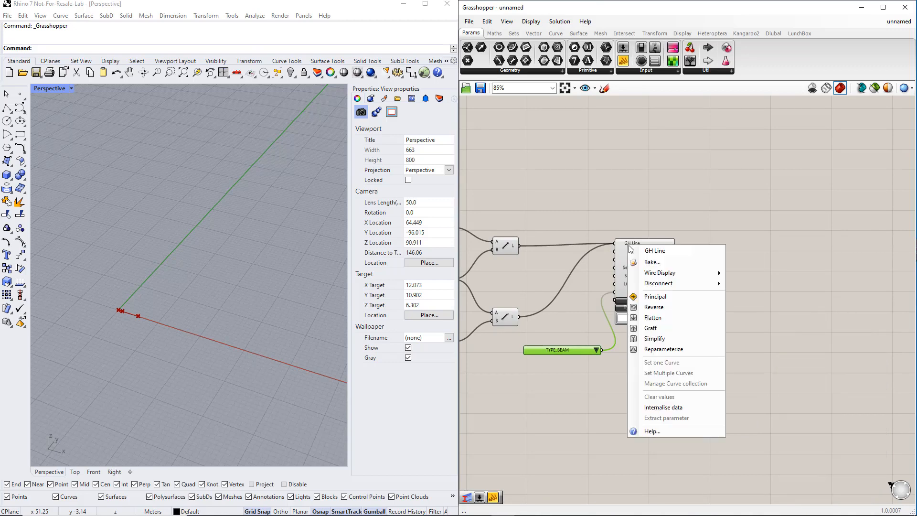
mouse_move(715, 290)
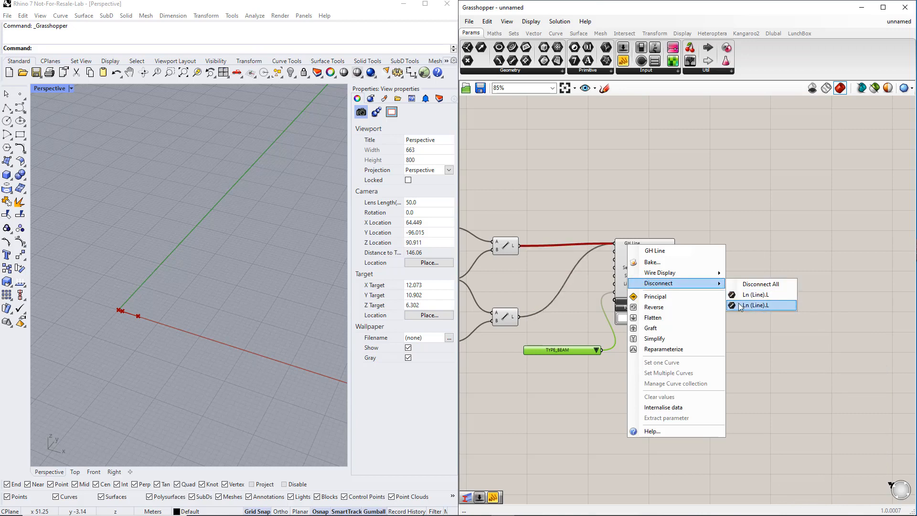
click(754, 306)
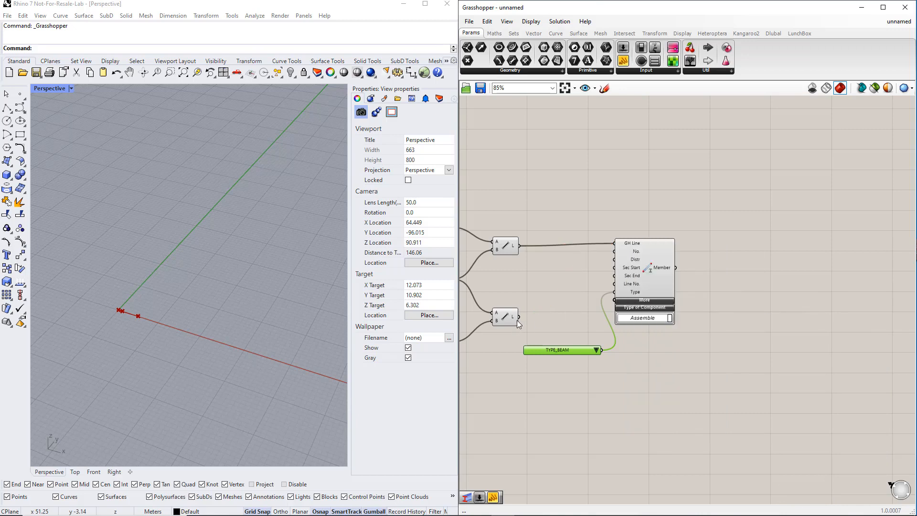
shift+drag(519, 317, 620, 247)
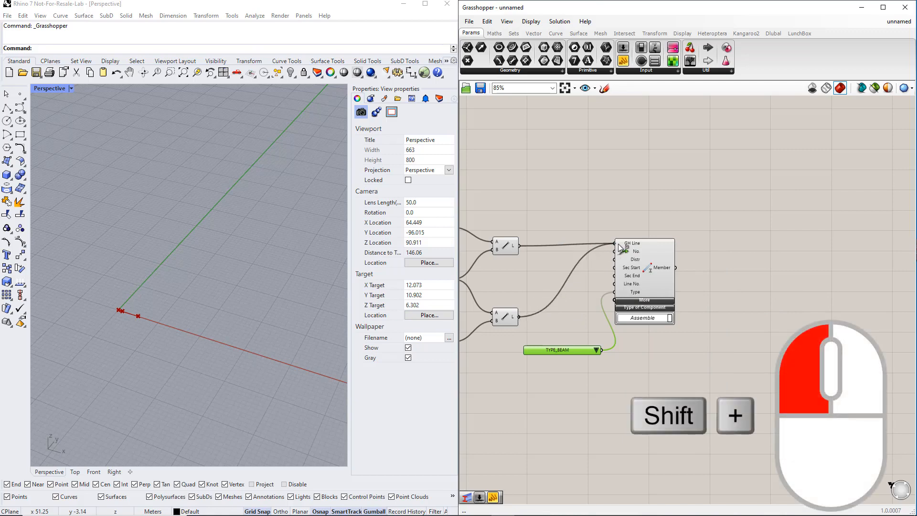
Step: Move the Member component and its TYPE_BEAM value list together farther away from the Line components
scroll(658, 347, down, 2)
drag(638, 397, 739, 312)
click(714, 274)
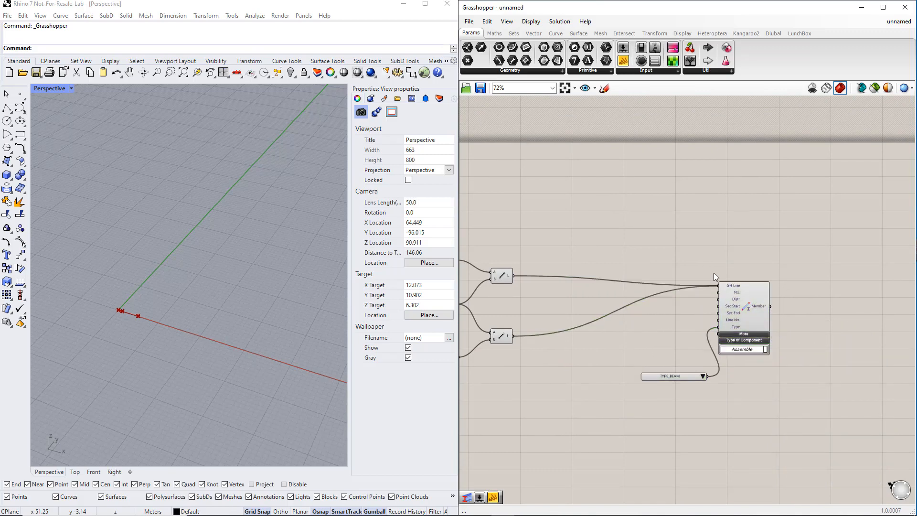
Step: Add a Dlubal Section component above the Member and a Material component beside it on the canvas
click(773, 34)
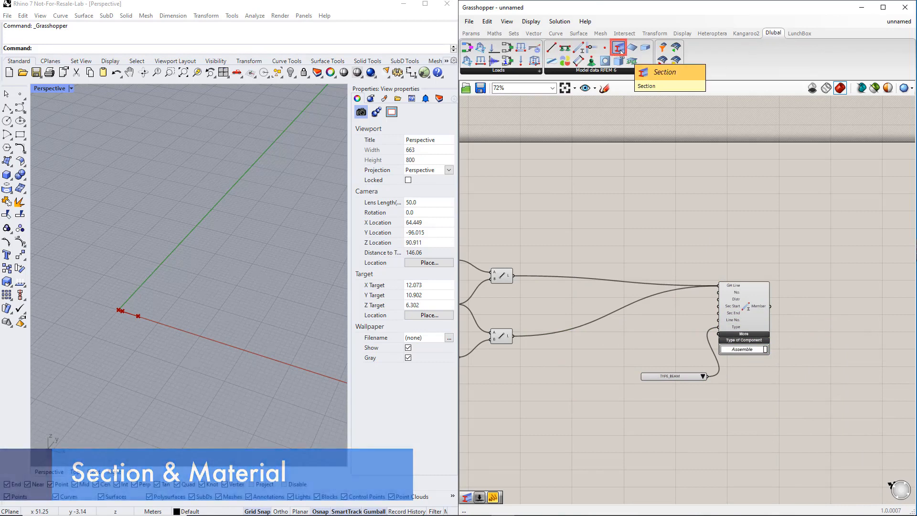
drag(622, 53, 678, 190)
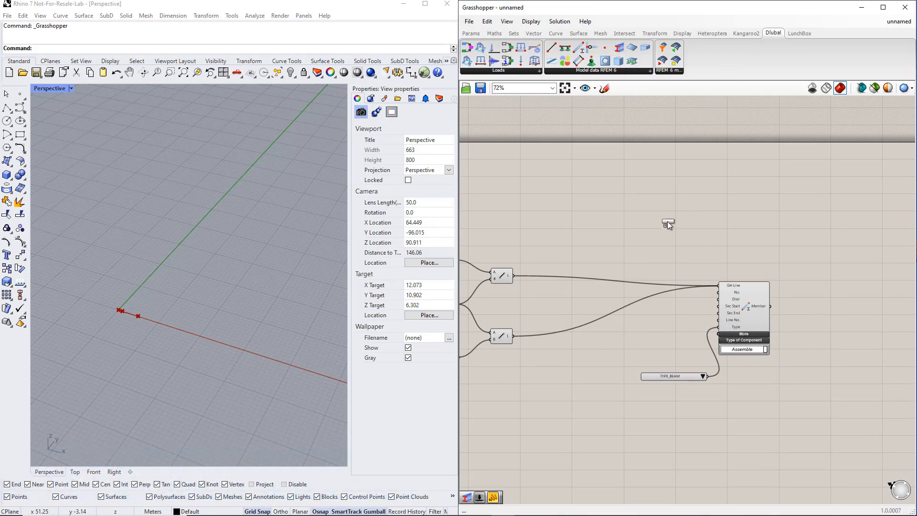
drag(667, 221, 666, 222)
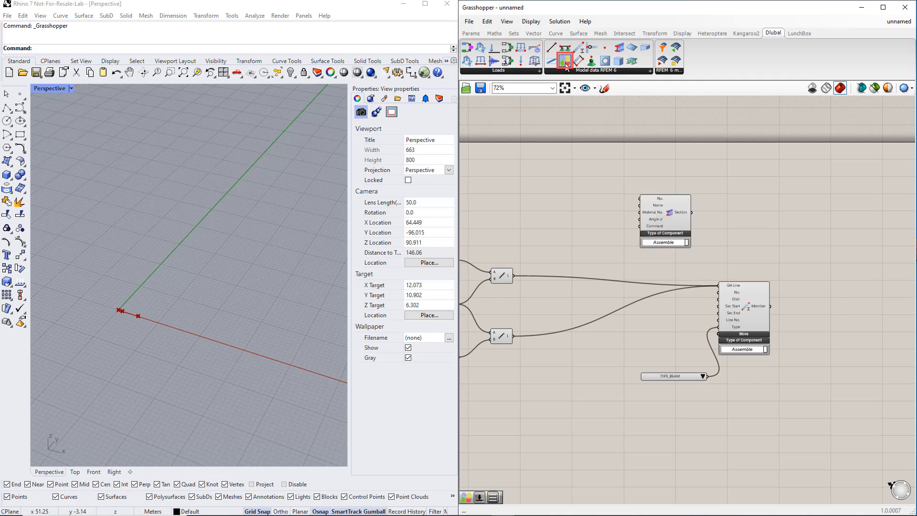
drag(566, 61, 559, 198)
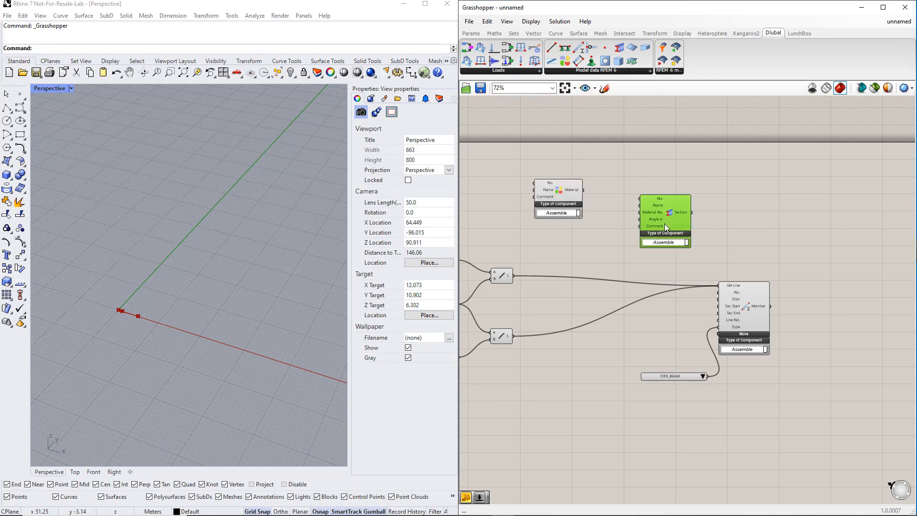
Step: Add panels wired to the No. and Name inputs of both the Material and Section components
click(478, 34)
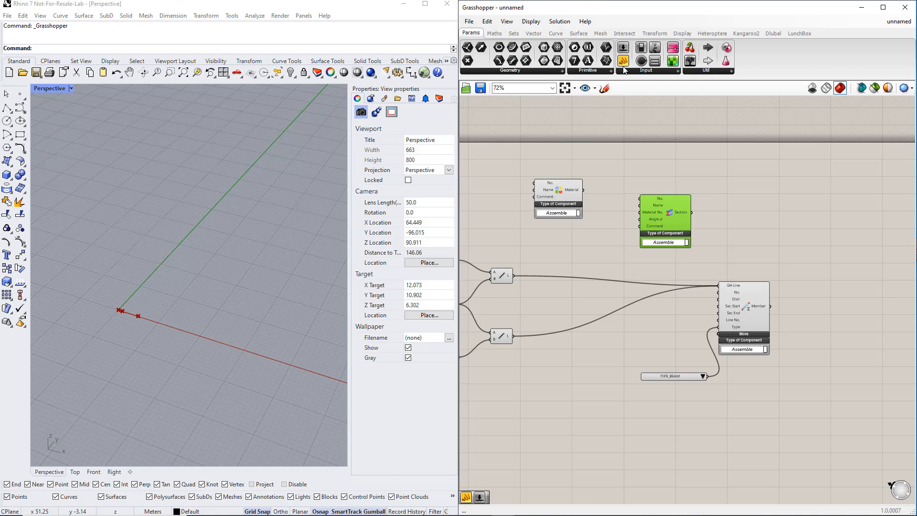
drag(624, 61, 534, 184)
drag(506, 211, 534, 189)
drag(632, 192, 660, 199)
drag(632, 215, 660, 205)
click(648, 223)
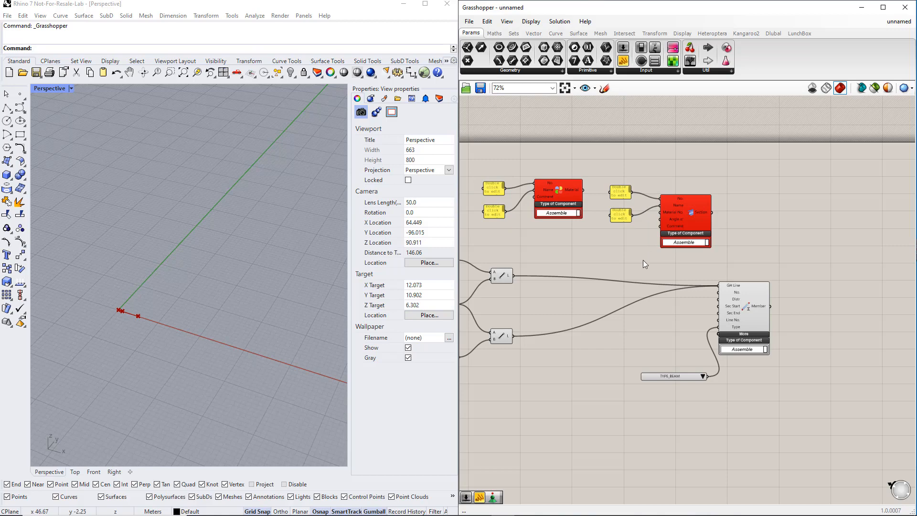
Step: Set the Section's No. panel to 1 and its Name panel to IPE 300
scroll(627, 201, up, 4)
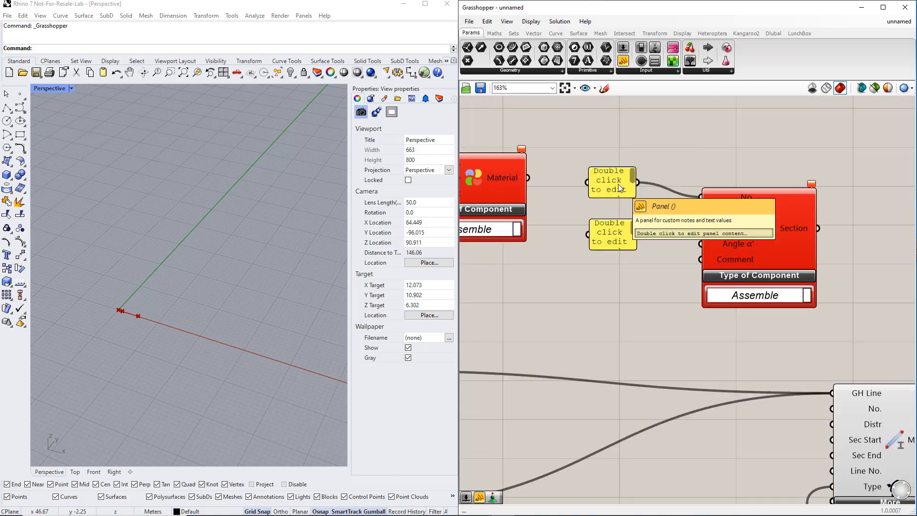
double_click(618, 184)
text(1)
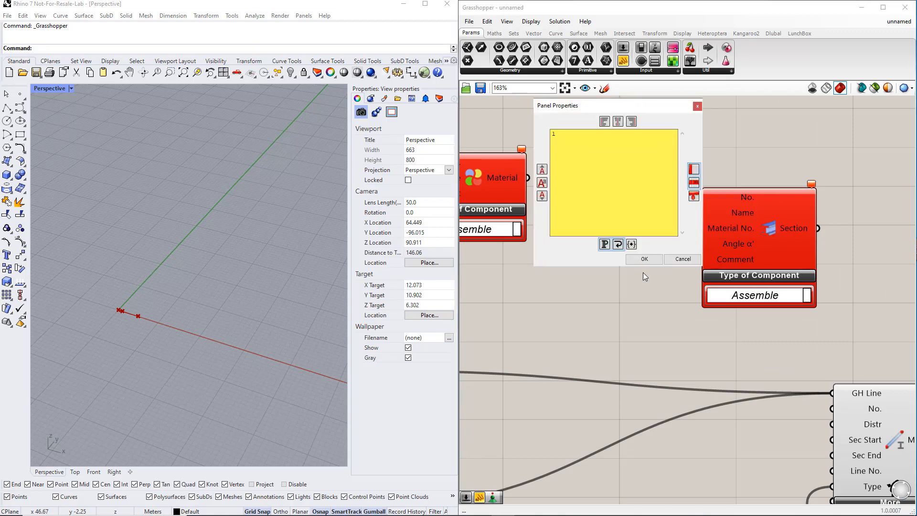
click(644, 258)
double_click(617, 236)
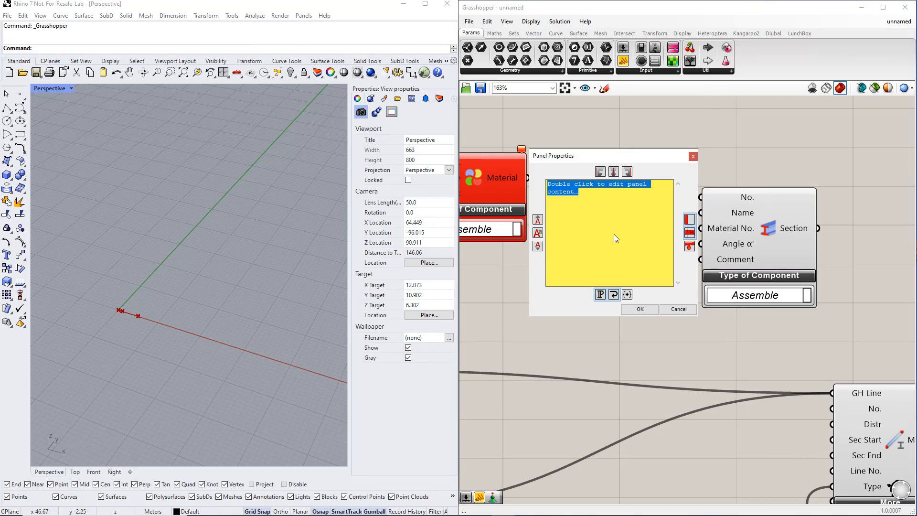
text(IPE 300)
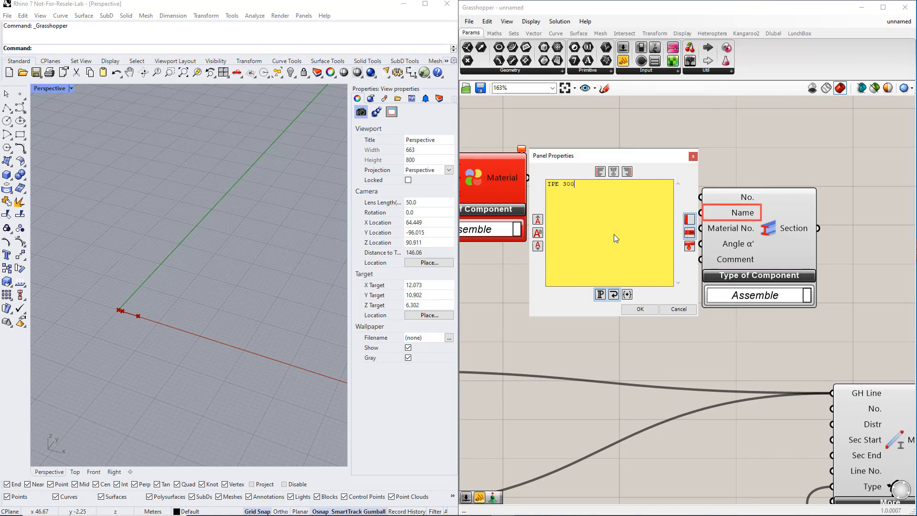
click(641, 309)
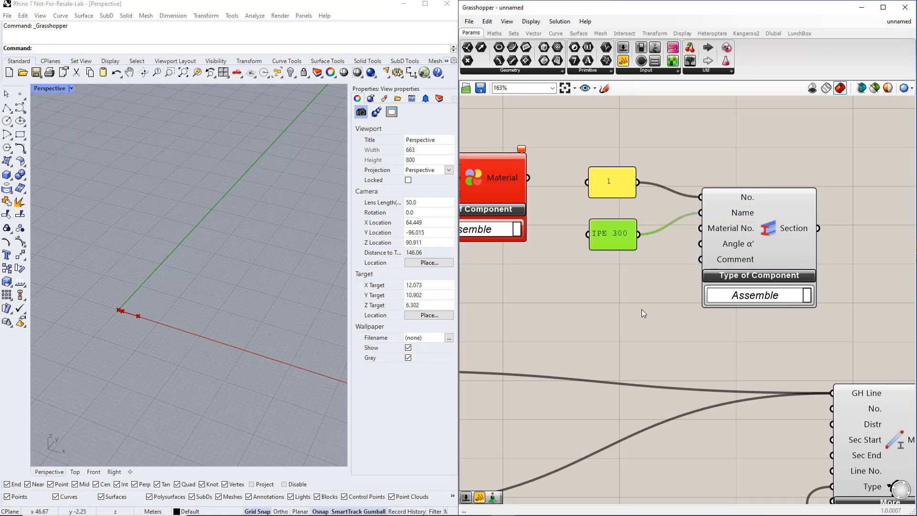
click(641, 310)
Step: Set the Material's No. panel to 1 and its Name panel to S235
right_drag(575, 300, 816, 328)
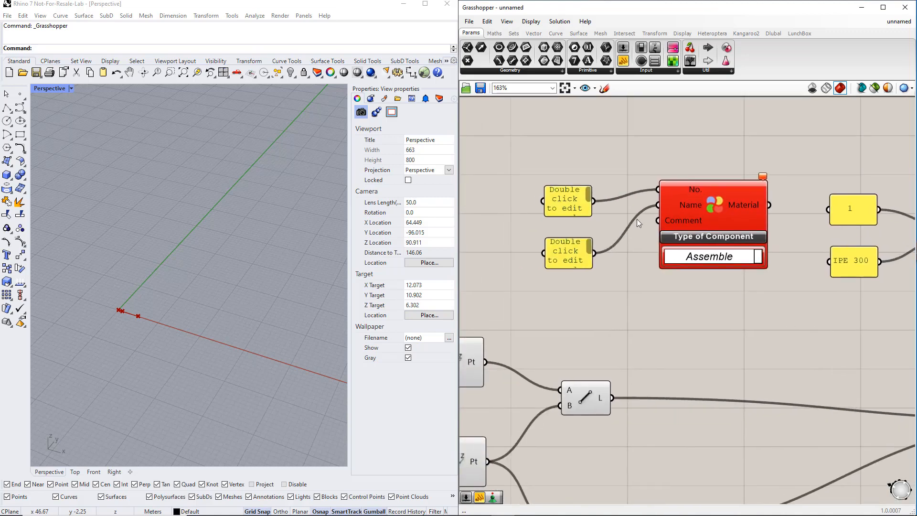
double_click(572, 211)
text(1)
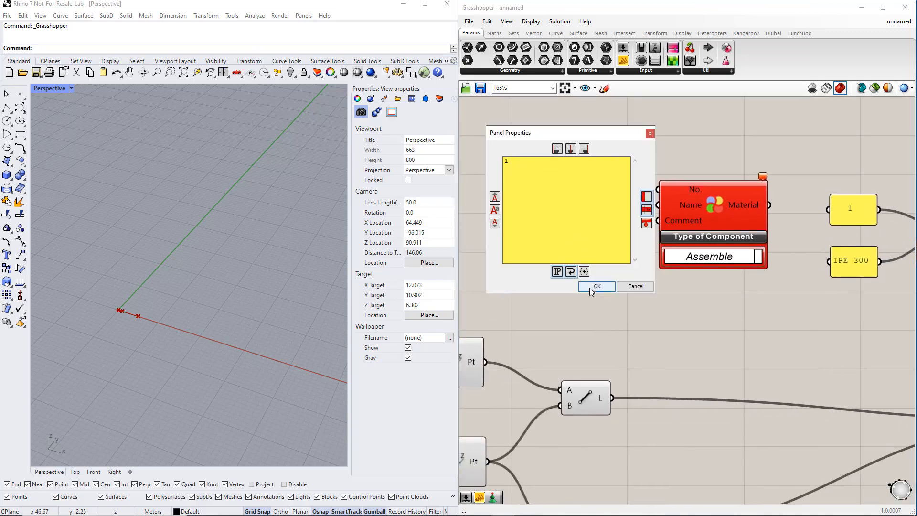
click(591, 290)
double_click(578, 254)
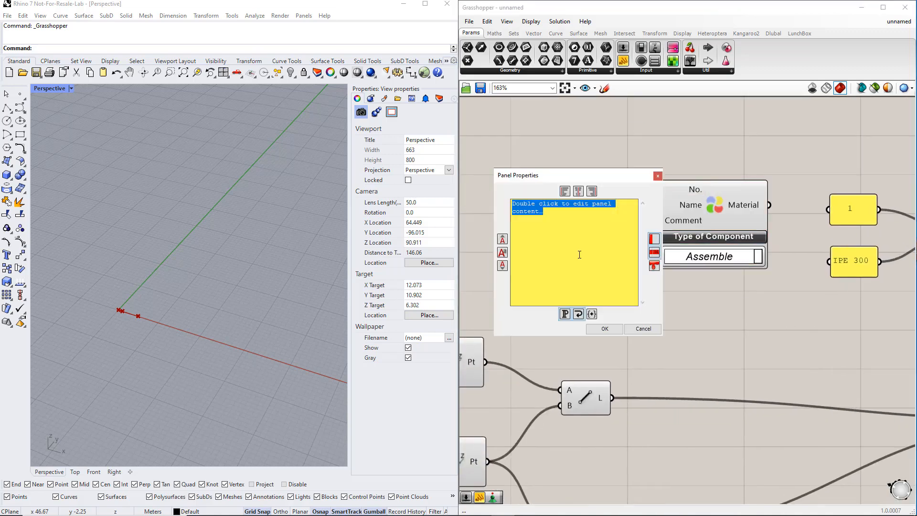
text(S)
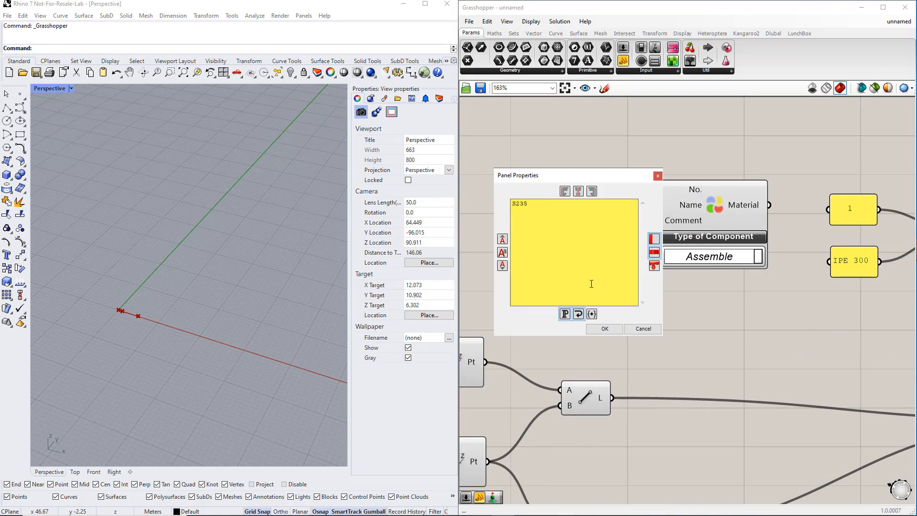
text(235)
click(605, 329)
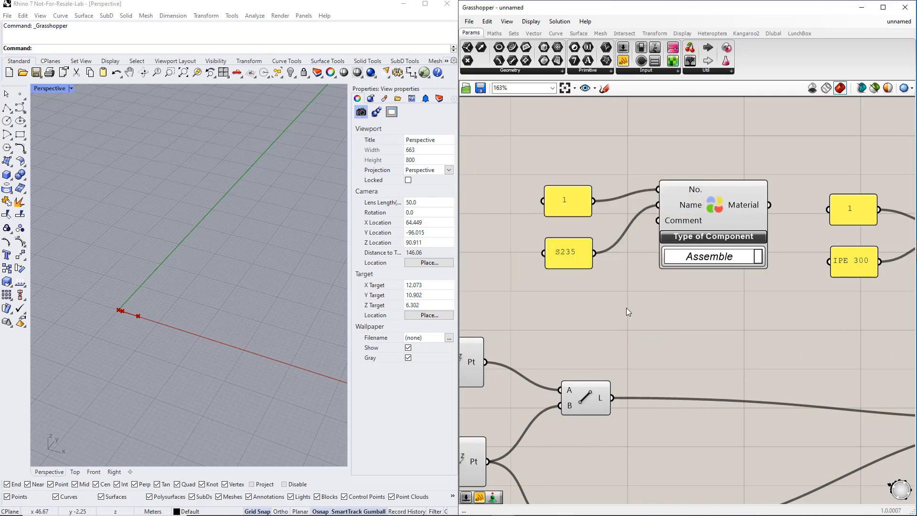
Step: Move the Member away from the Section, then connect Material to the Section's Material No. and Section to the Member's Sec Start
scroll(626, 308, down, 2)
right_drag(742, 306, 640, 301)
scroll(641, 301, down, 1)
right_drag(800, 375, 741, 344)
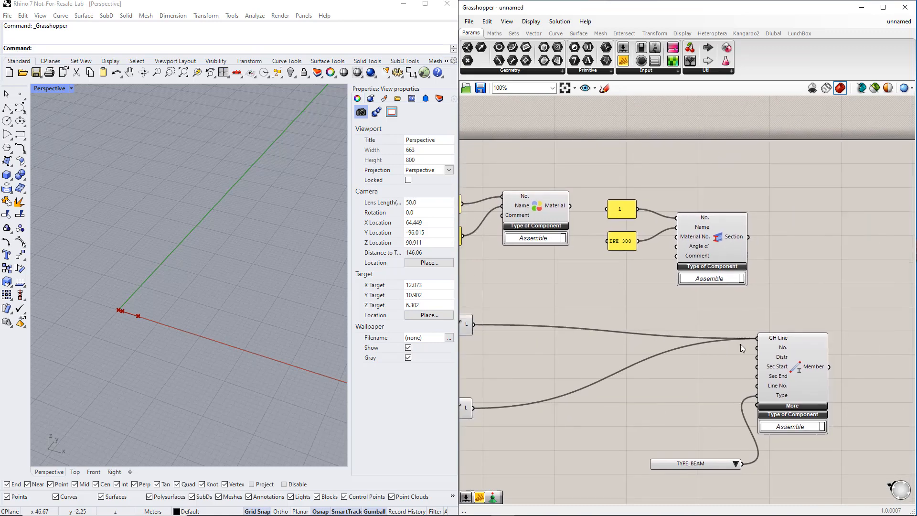
drag(805, 381, 852, 375)
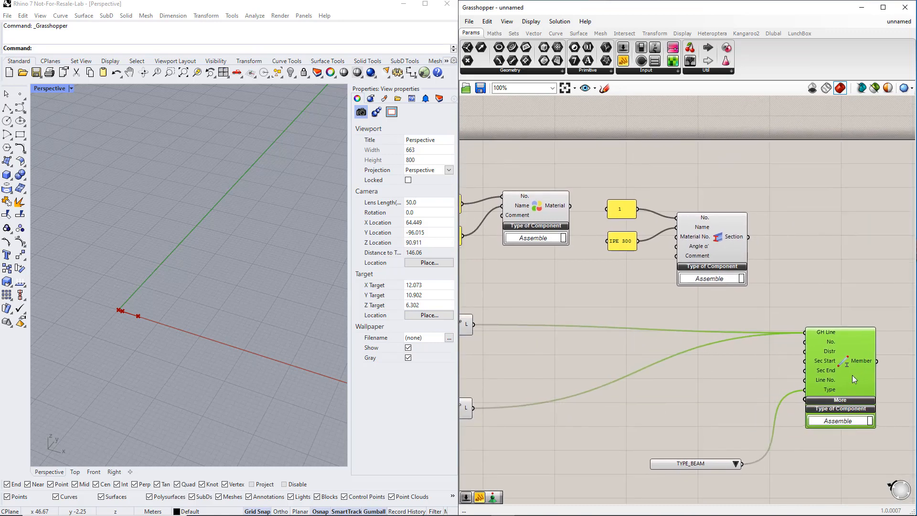
click(761, 318)
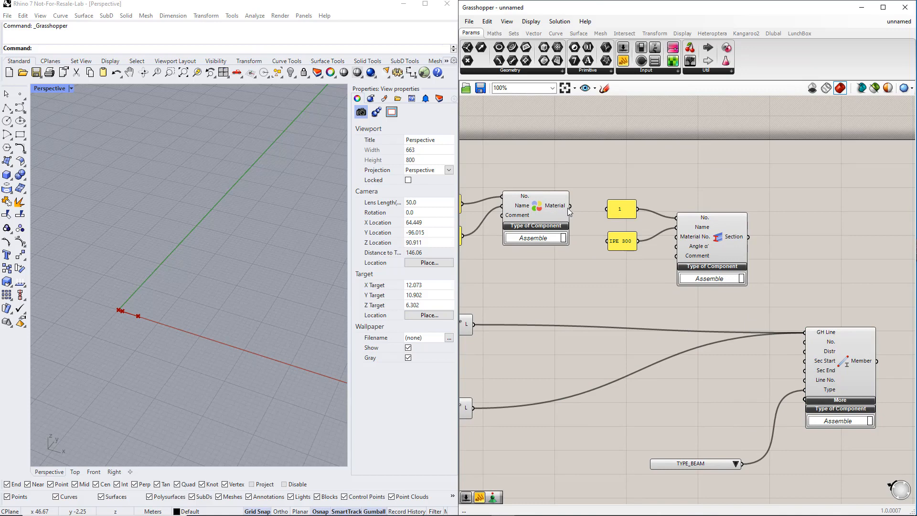
drag(571, 206, 803, 363)
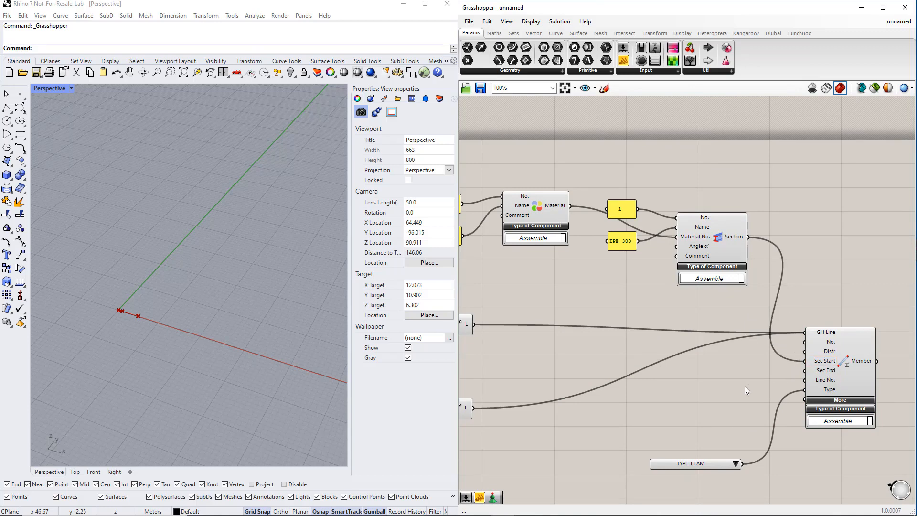
Step: Add a Nodal Support component below the lines, connect the first point to its GH Node input, and move it clear of the Line components
scroll(744, 387, down, 2)
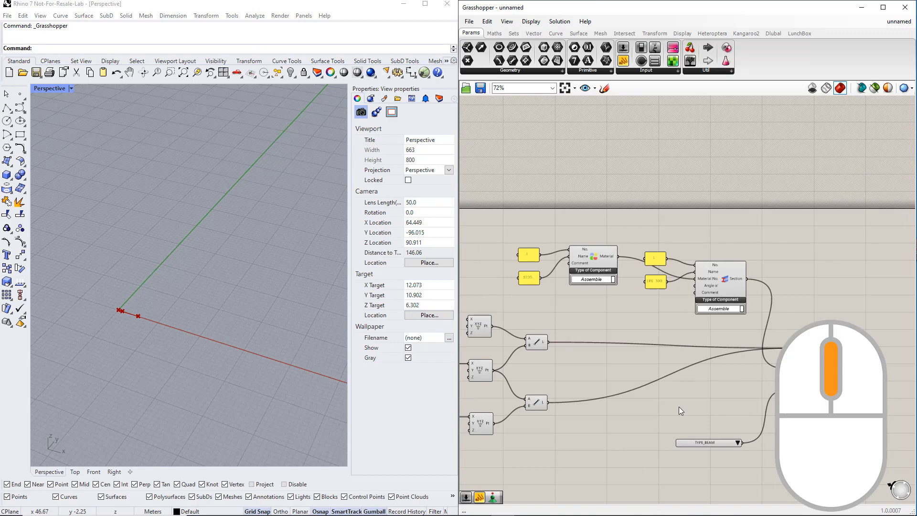
scroll(678, 406, down, 2)
right_drag(655, 408, 677, 339)
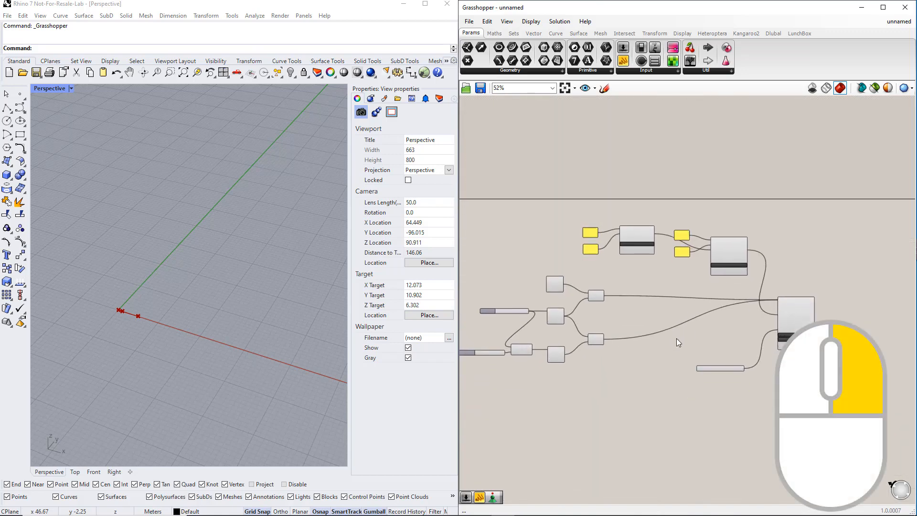
scroll(689, 333, up, 2)
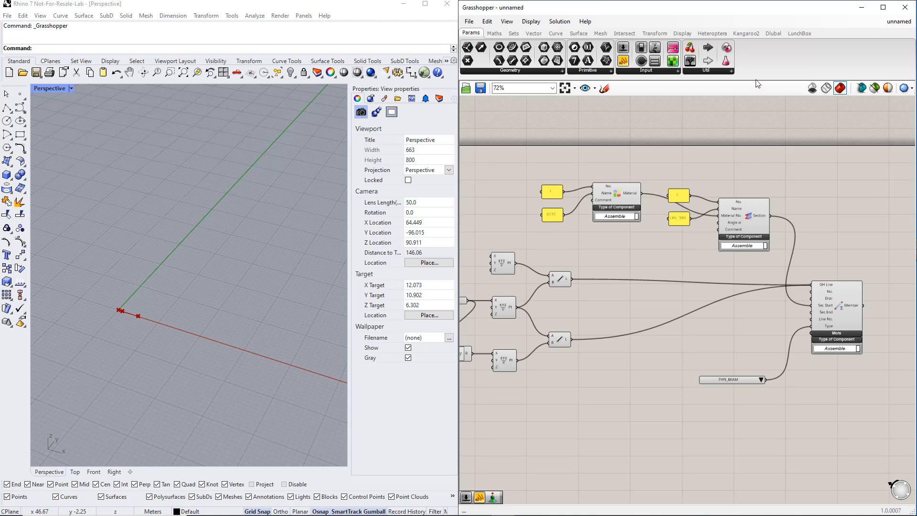
click(775, 33)
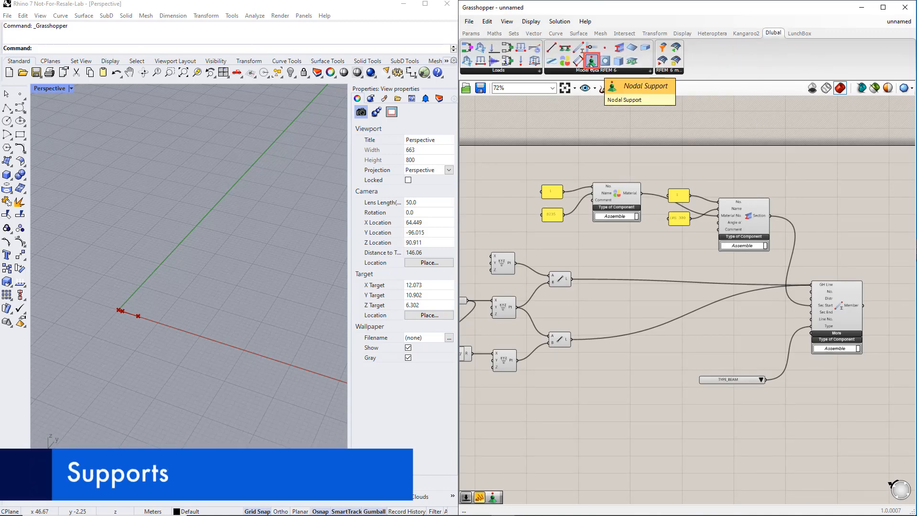
drag(592, 62, 603, 300)
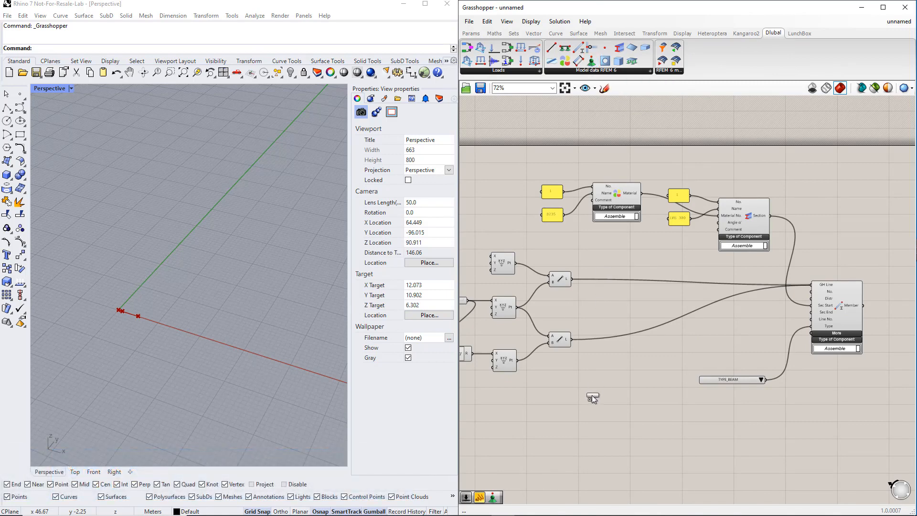
drag(593, 409, 592, 409)
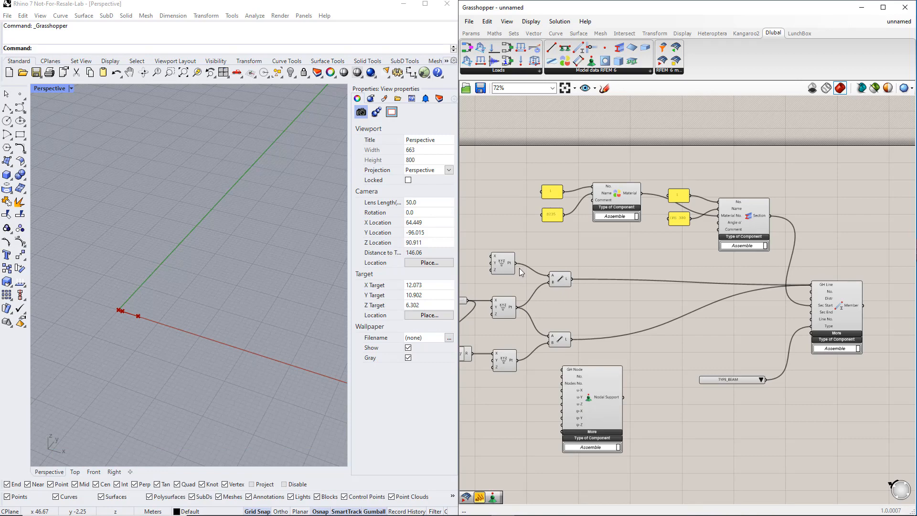
drag(516, 263, 565, 372)
drag(597, 414, 647, 423)
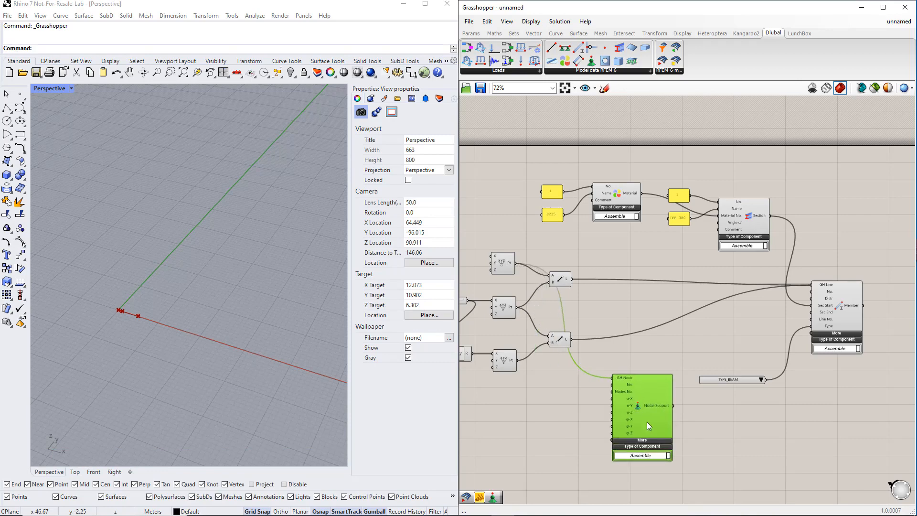
Step: Add a panel beside the Nodal Support and set its content to INF
scroll(632, 455, up, 5)
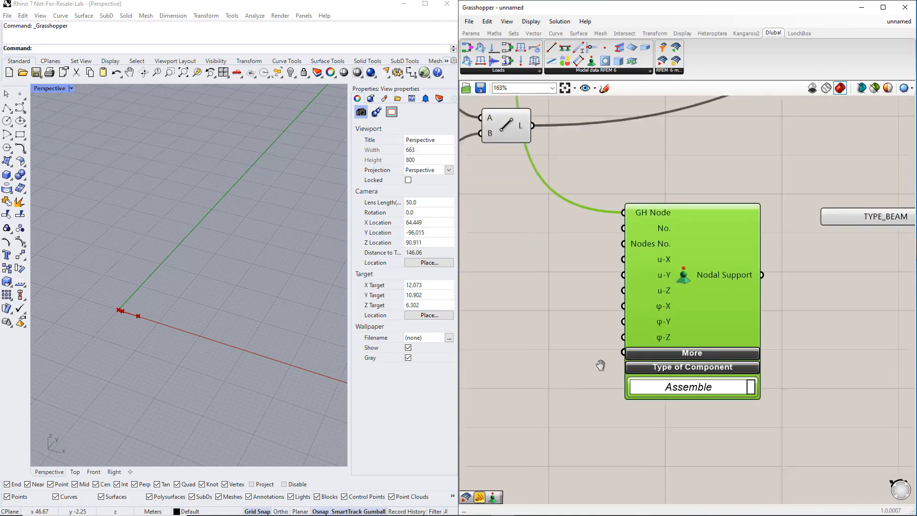
click(471, 33)
drag(606, 60, 586, 206)
drag(563, 290, 564, 291)
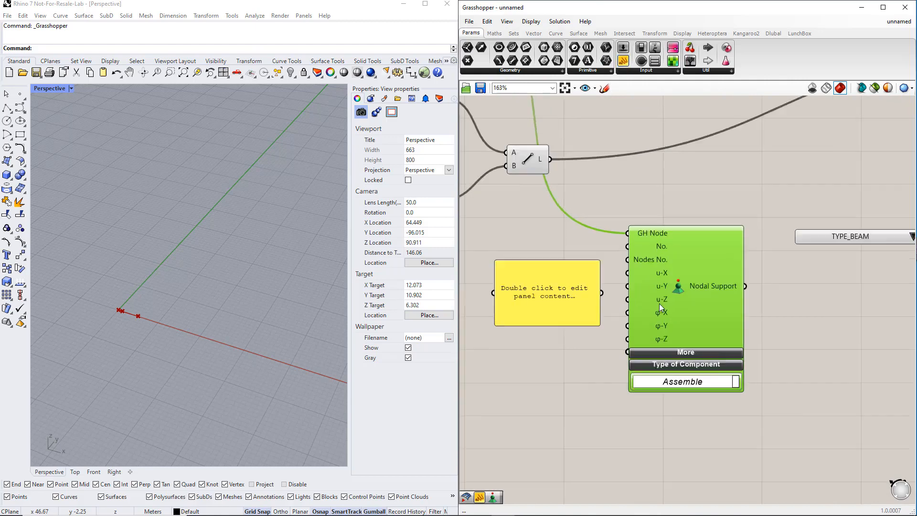
scroll(659, 303, up, 3)
mouse_move(661, 259)
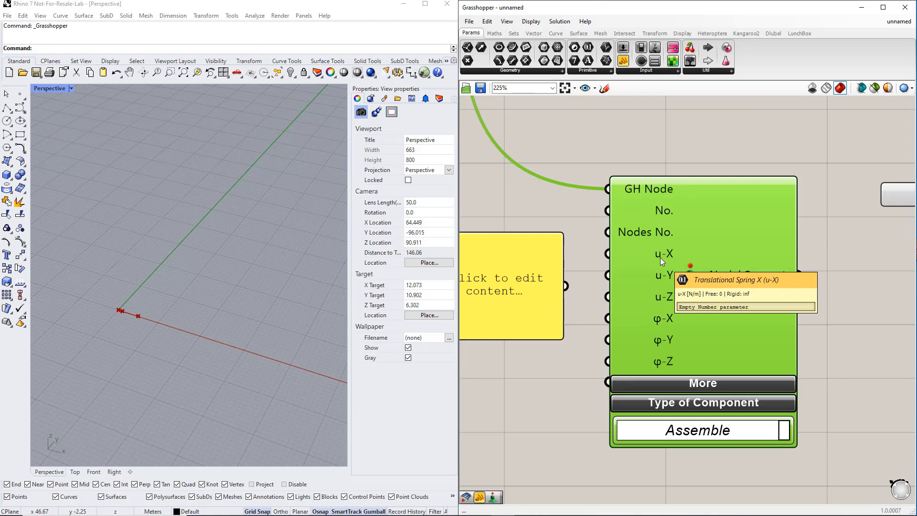
scroll(660, 257, down, 3)
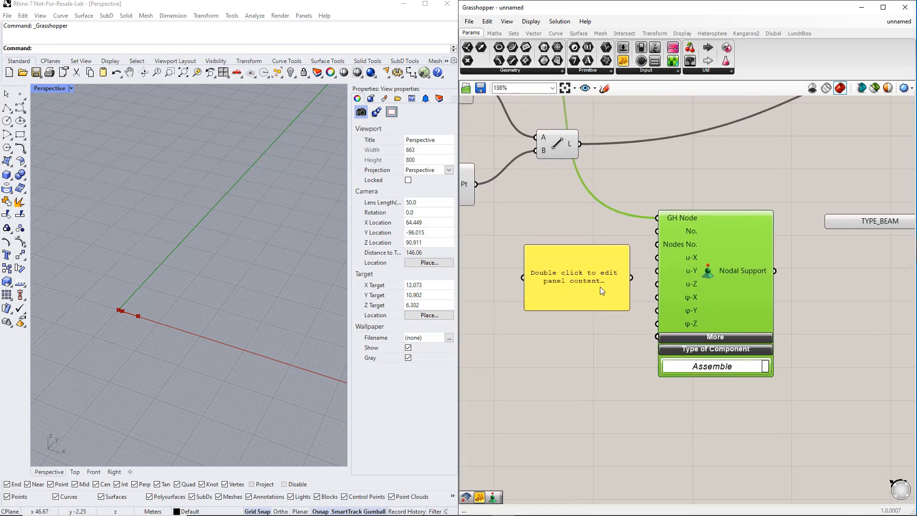
double_click(600, 287)
text(INF)
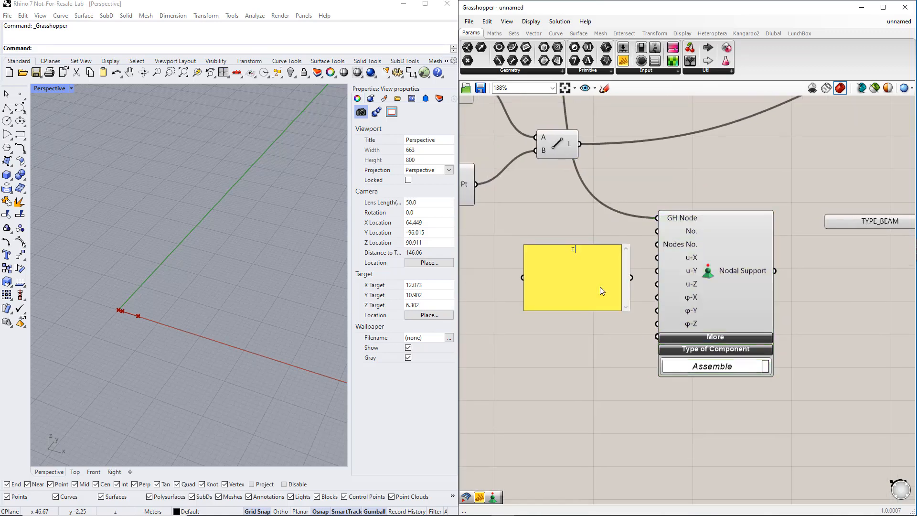
click(618, 345)
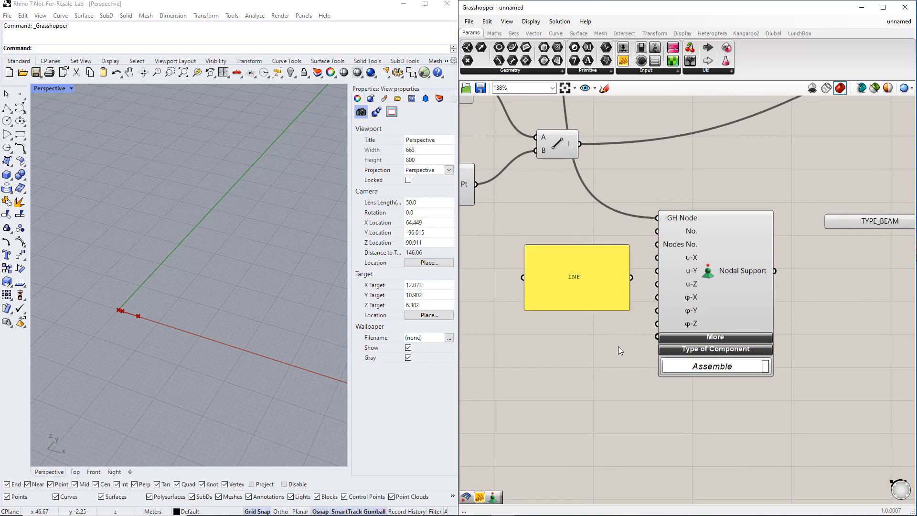
Step: Shrink the INF panel and connect it to the Nodal Support's u-X, u-Y, u-Z, φ-X and φ-Z inputs
scroll(621, 305, up, 3)
drag(622, 309, 509, 241)
drag(507, 231, 671, 248)
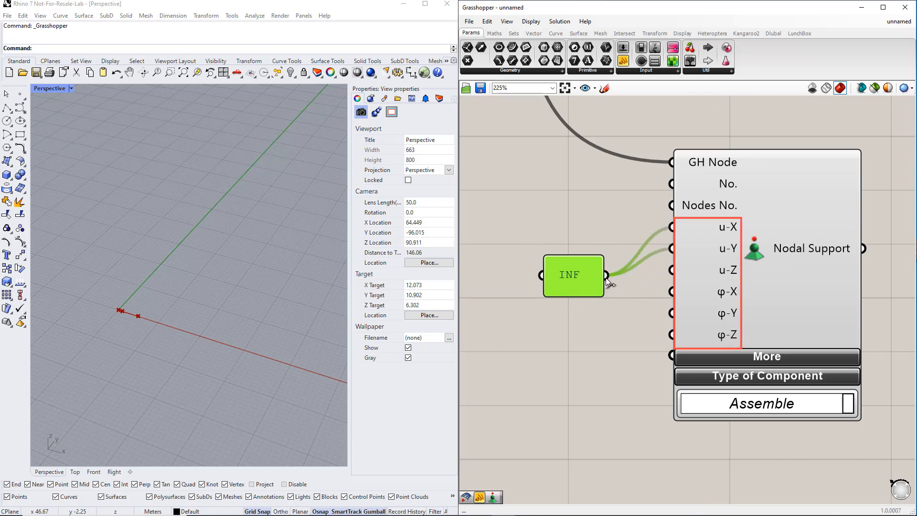
drag(605, 275, 671, 270)
drag(611, 282, 671, 292)
drag(610, 279, 608, 236)
scroll(626, 335, down, 5)
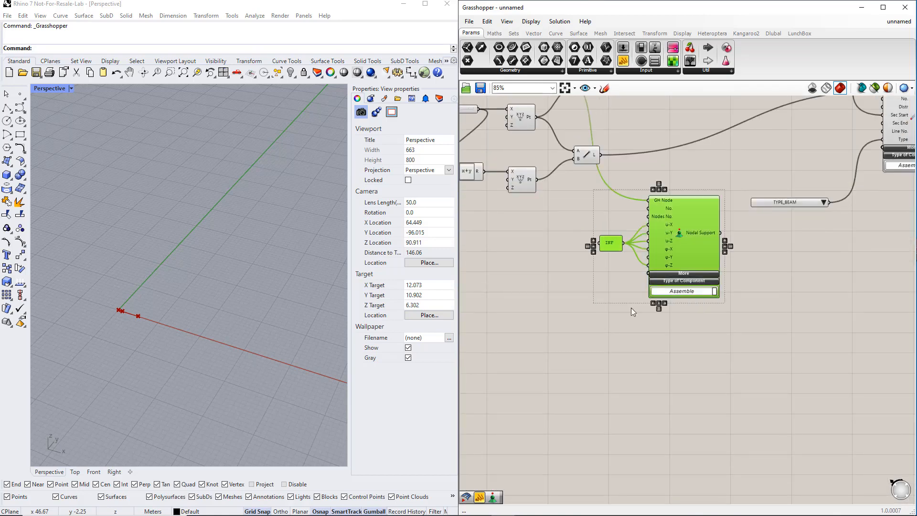
Step: Duplicate the Nodal Support together with its INF panel and place the copy below the original
right_drag(647, 348, 641, 325)
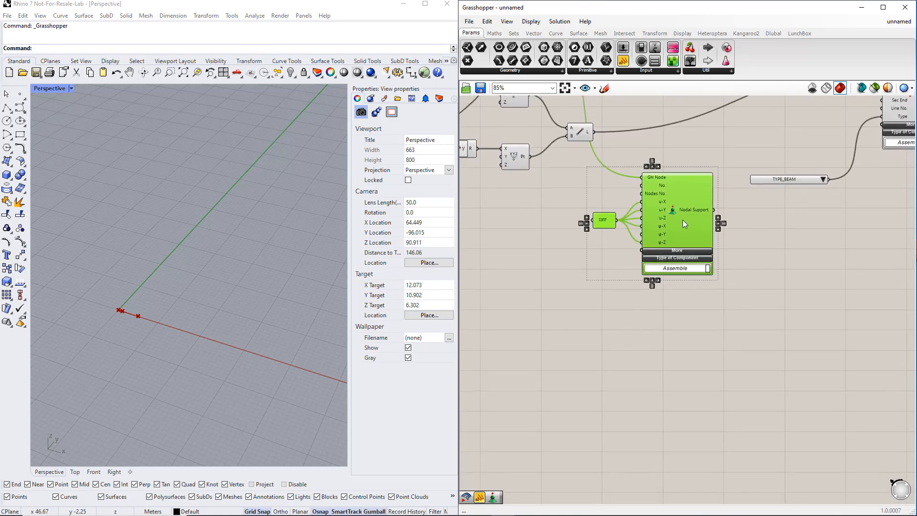
alt+drag(684, 235, 685, 363)
scroll(684, 362, down, 3)
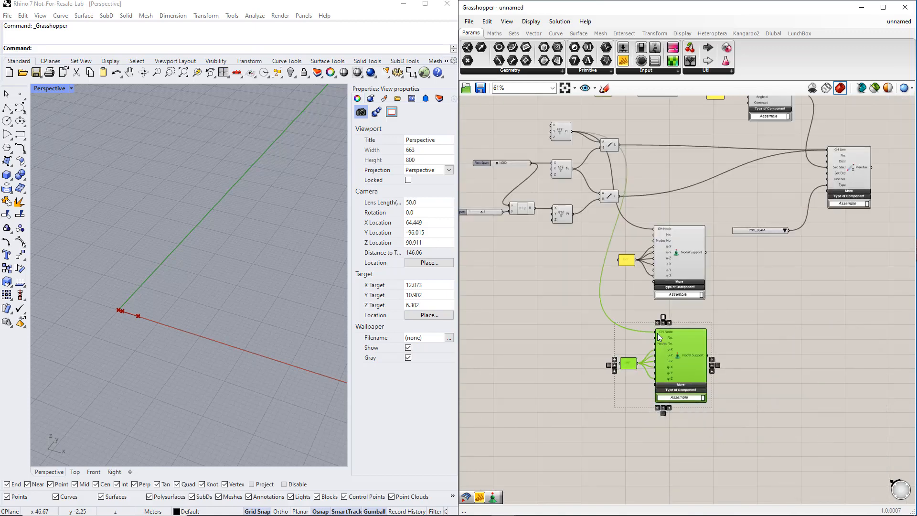
Step: Disconnect the first point from the copied Nodal Support's GH Node input and connect the second and third points to it instead
ctrl+drag(656, 331, 578, 142)
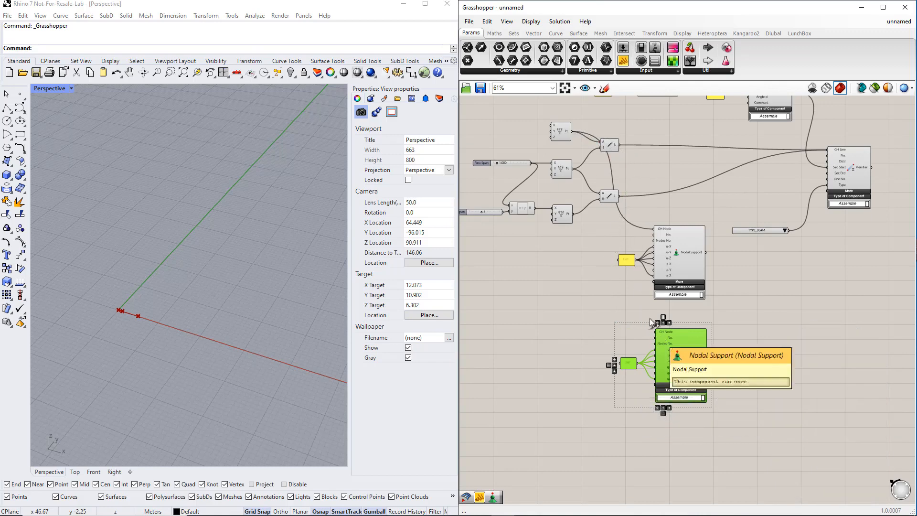
drag(656, 331, 574, 169)
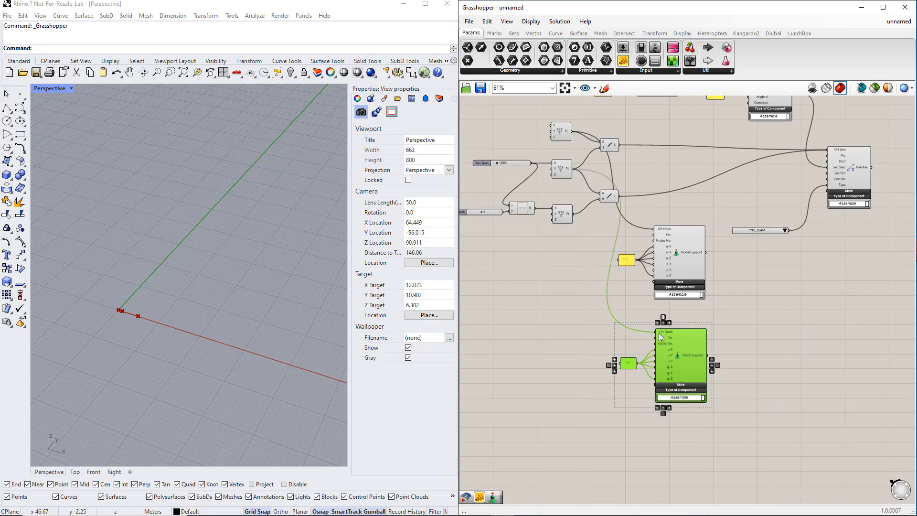
mouse_move(659, 334)
shift+drag(658, 334, 575, 215)
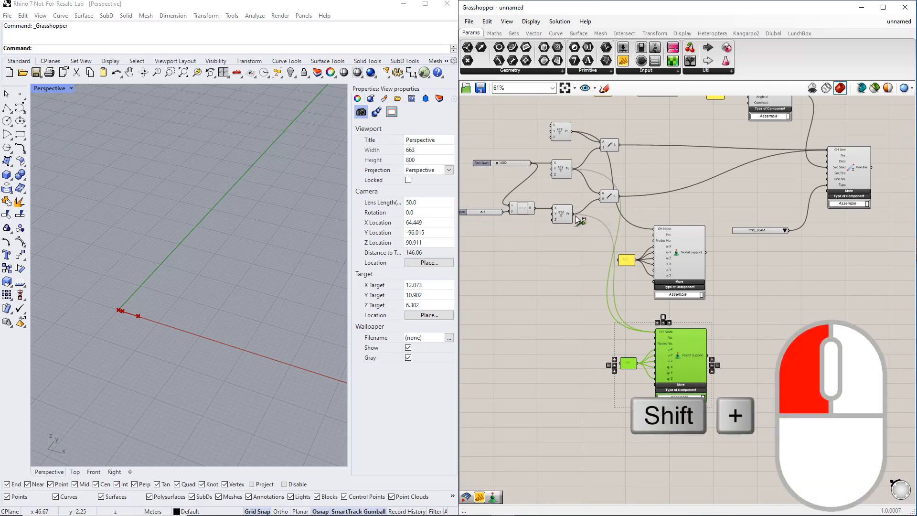
Step: Disconnect the INF panel from the copied Nodal Support's u-X input
scroll(647, 376, up, 5)
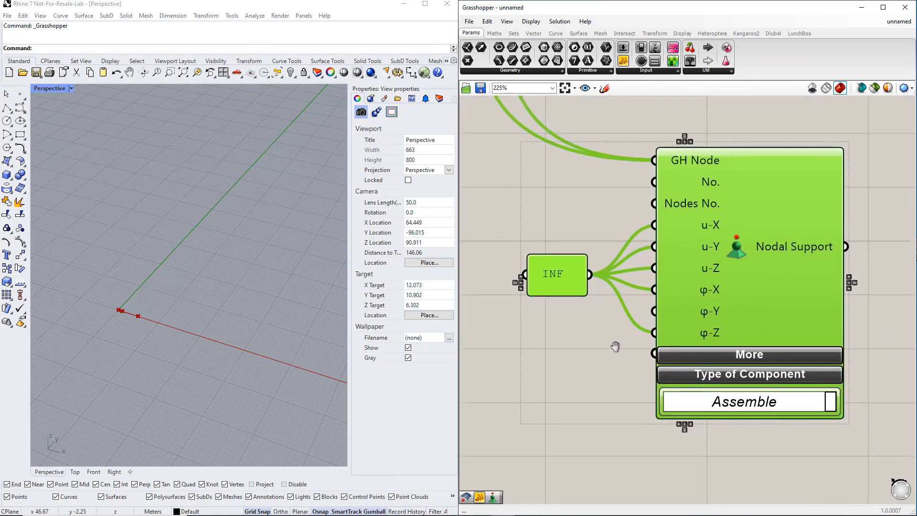
ctrl+drag(628, 233, 592, 266)
click(600, 328)
Step: Move both Nodal Supports and their INF panels away from the lines to sit beneath the Member component
scroll(603, 332, down, 5)
scroll(604, 333, down, 1)
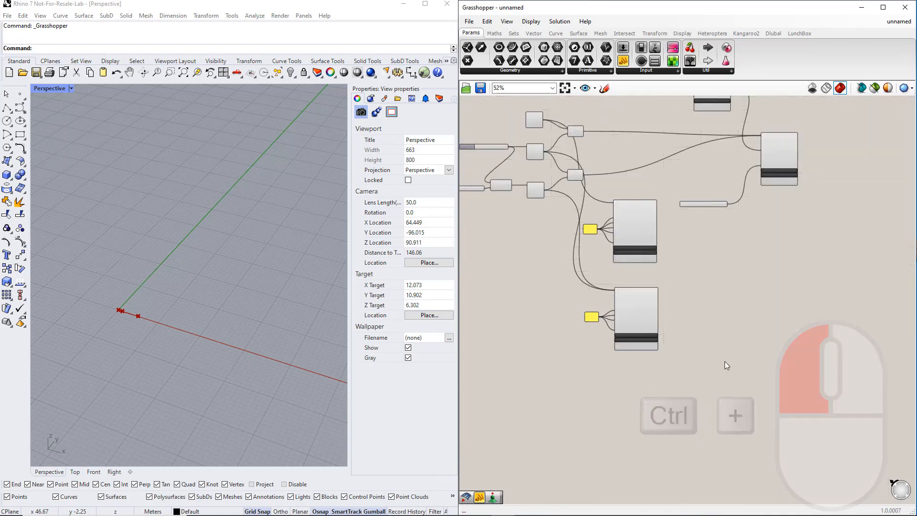
drag(623, 346, 526, 207)
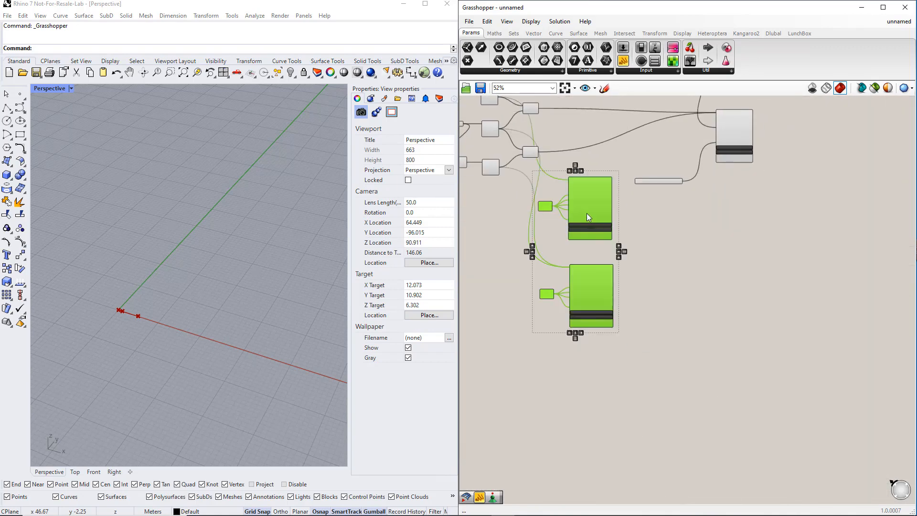
drag(587, 206, 739, 222)
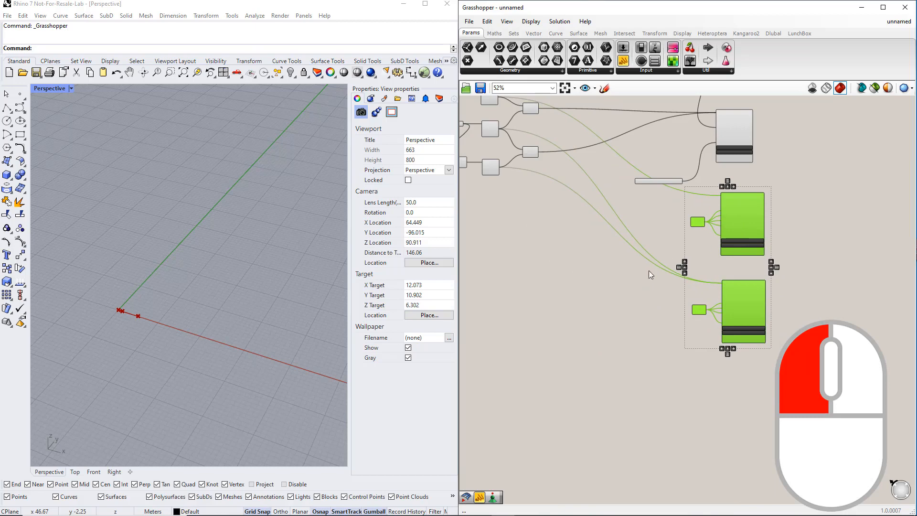
Step: Add an RFEM 6 Export component to the right of the Member and Nodal Support components
scroll(644, 311, down, 3)
right_drag(644, 340, 756, 309)
scroll(594, 259, up, 3)
click(573, 310)
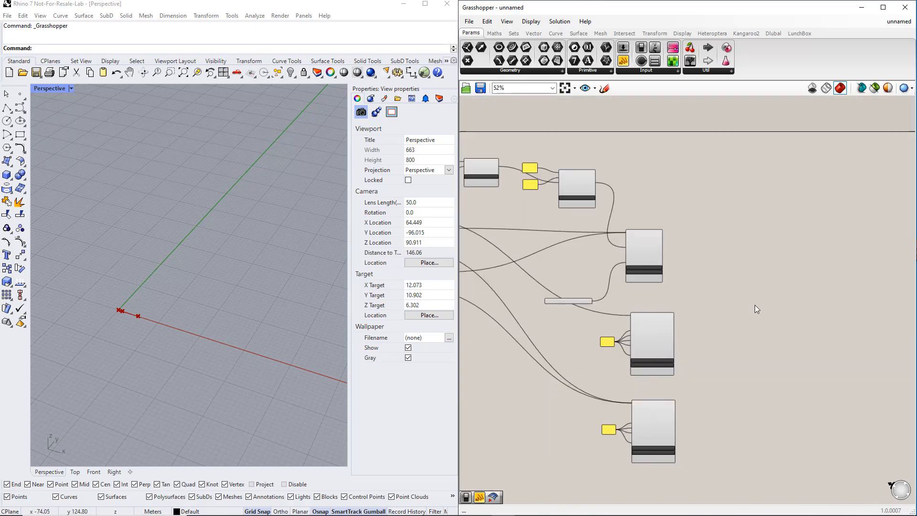
click(772, 32)
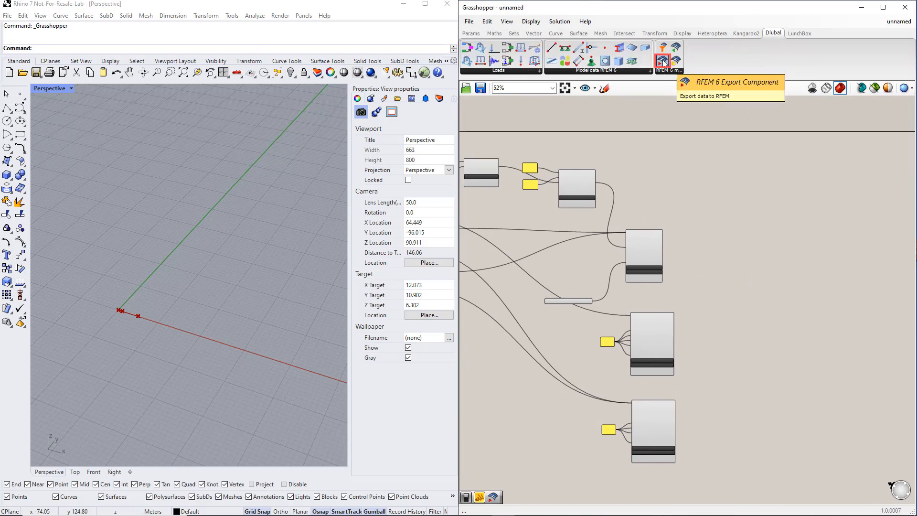
drag(664, 63, 793, 320)
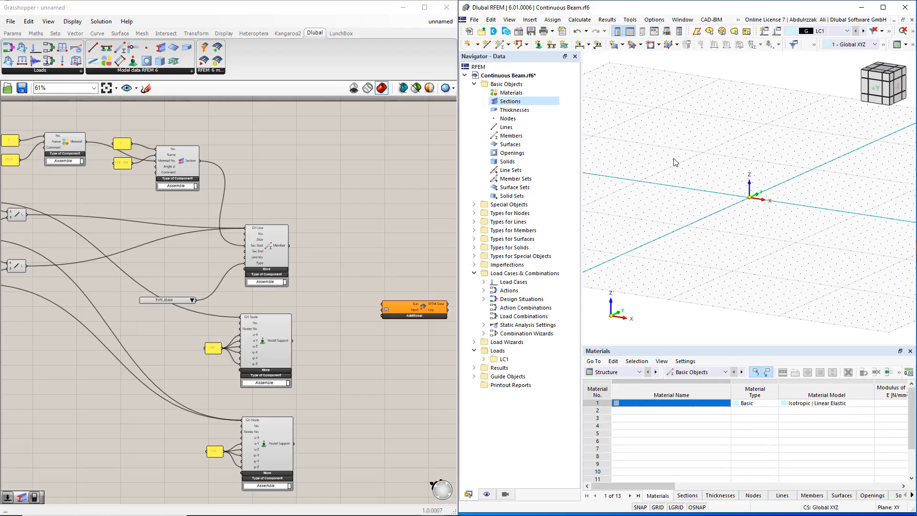
Step: Switch to RFEM and enable starting the web services server automatically with the application in the program options
click(661, 23)
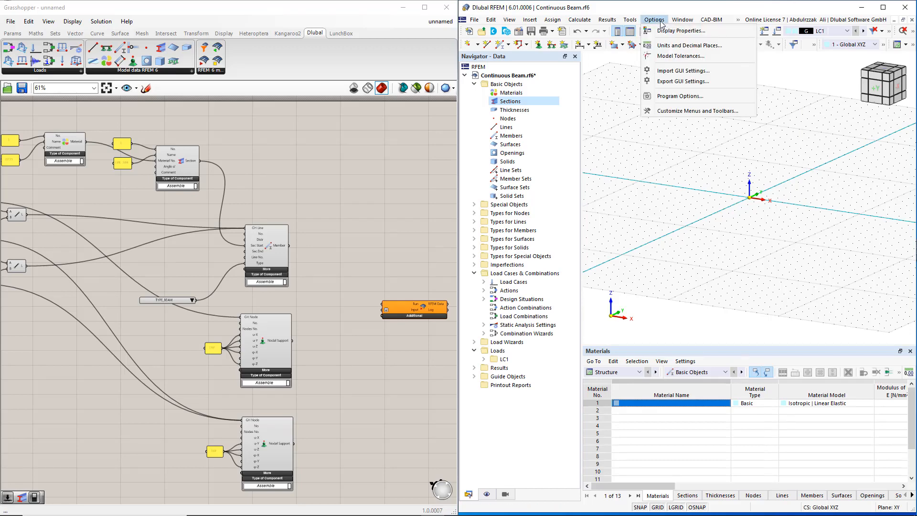
click(668, 96)
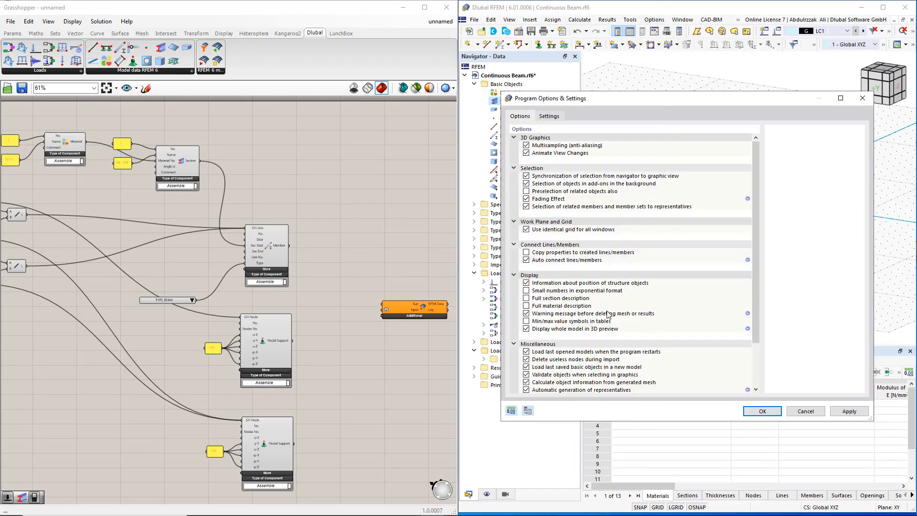
scroll(609, 316, down, 3)
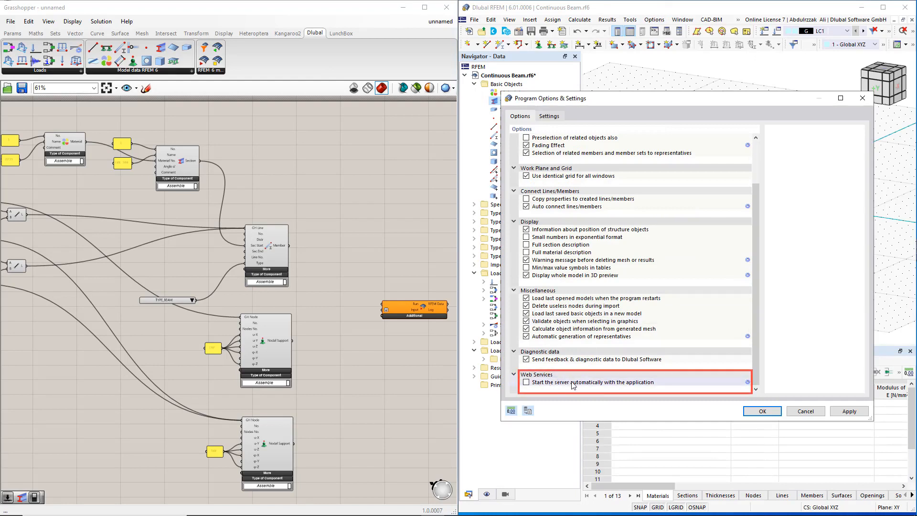
click(527, 382)
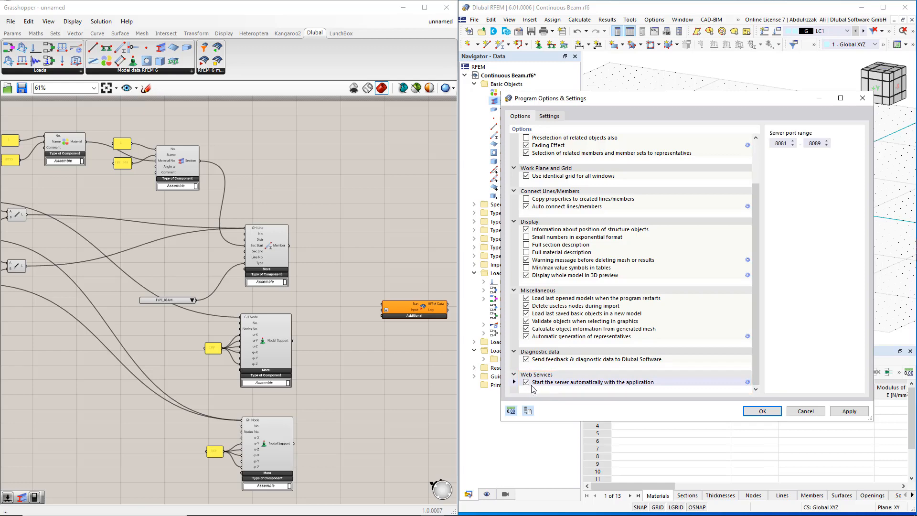
click(762, 411)
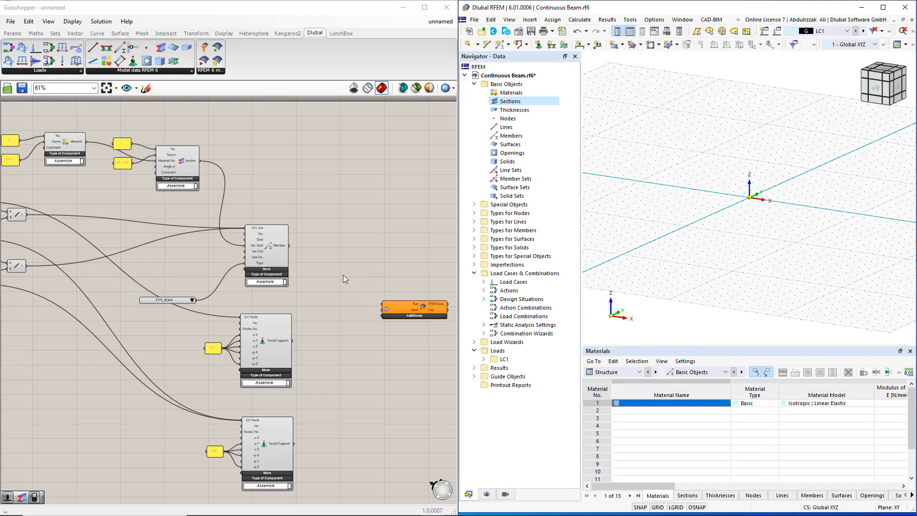
Step: Back in Grasshopper, add a Boolean Toggle, connect it to the export component's Run input, and move it close to that input
click(12, 33)
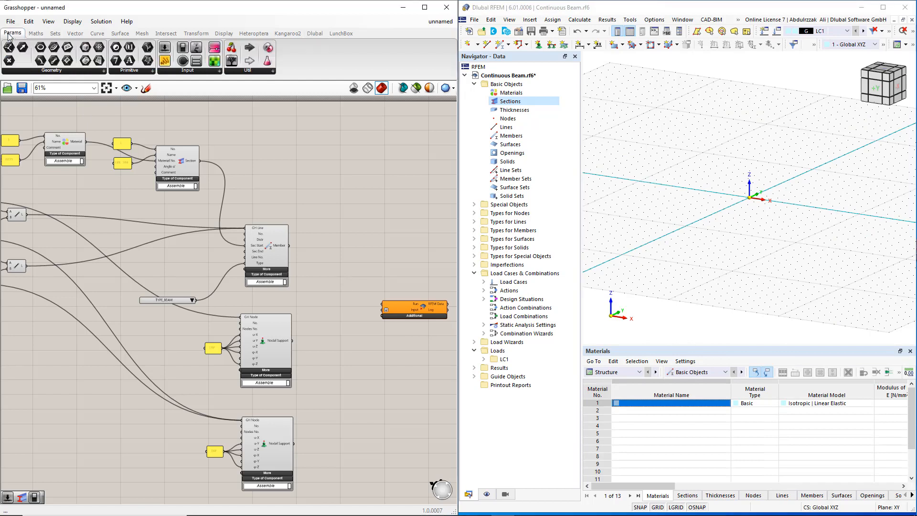
click(196, 71)
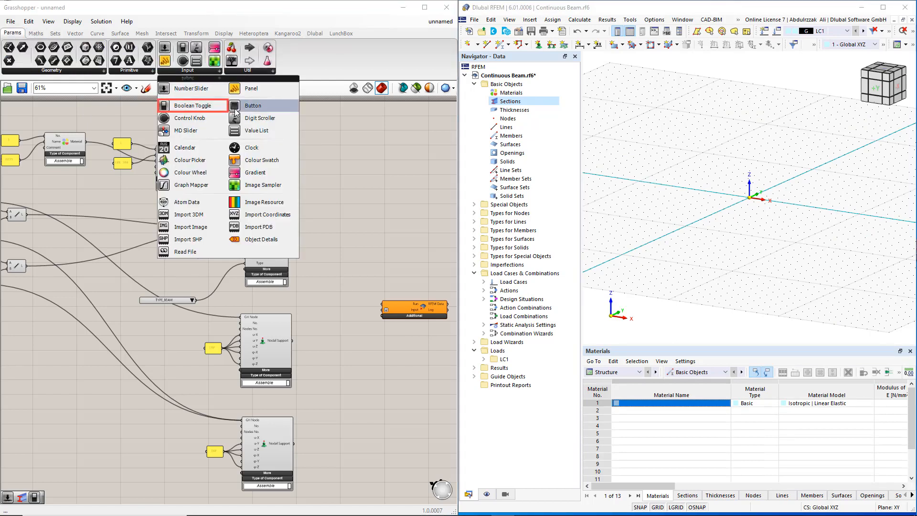
click(215, 110)
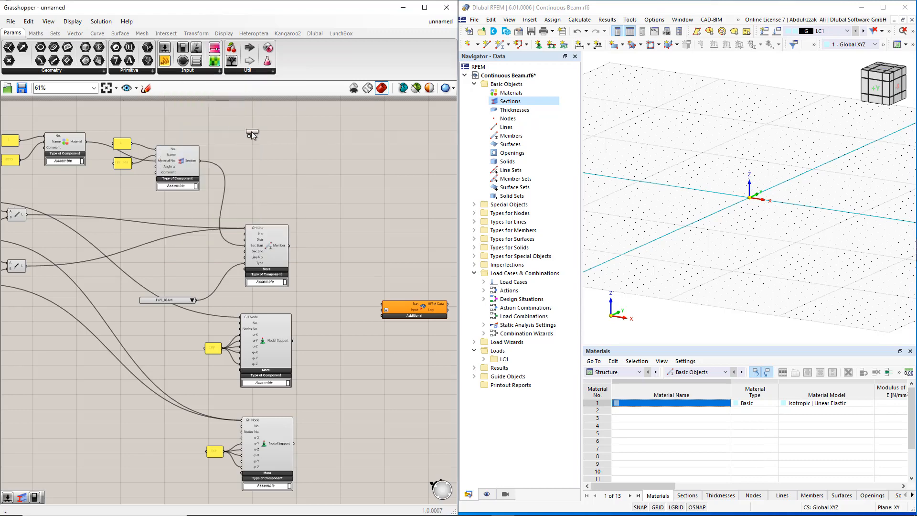
click(350, 255)
scroll(383, 285, up, 3)
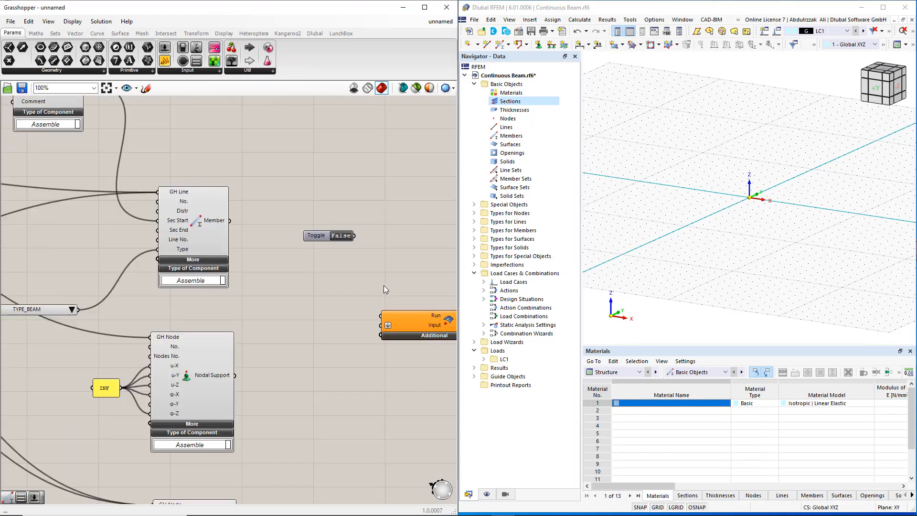
drag(285, 193, 315, 272)
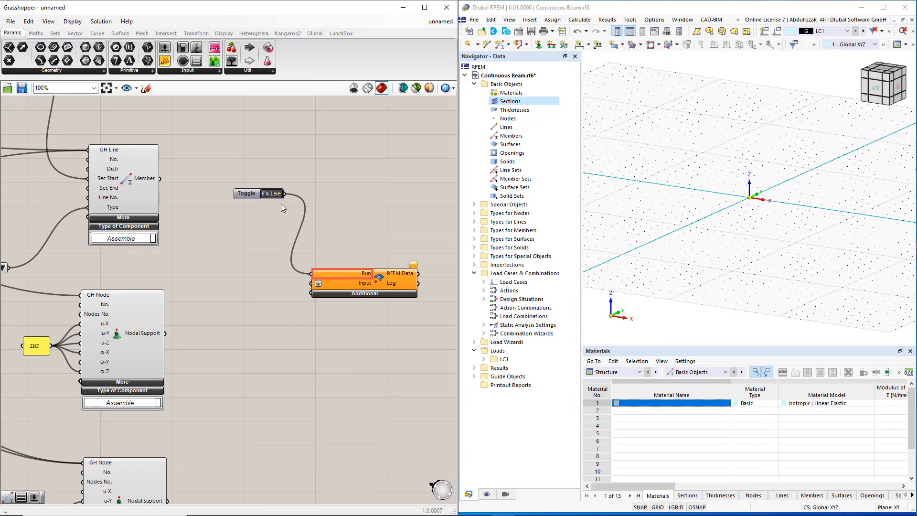
drag(256, 194, 261, 249)
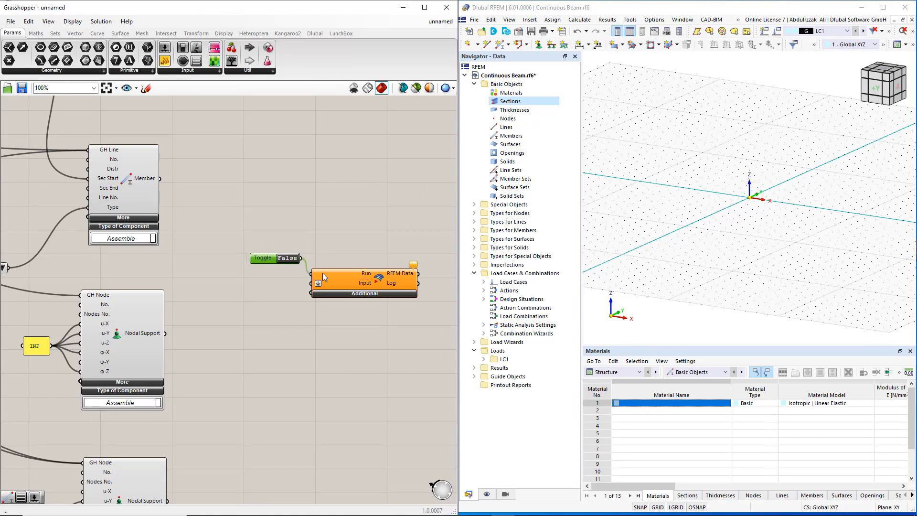
Step: Expand the export component's additional inputs, connect a Value List to Units set to Meters, and place it beside that input
click(360, 294)
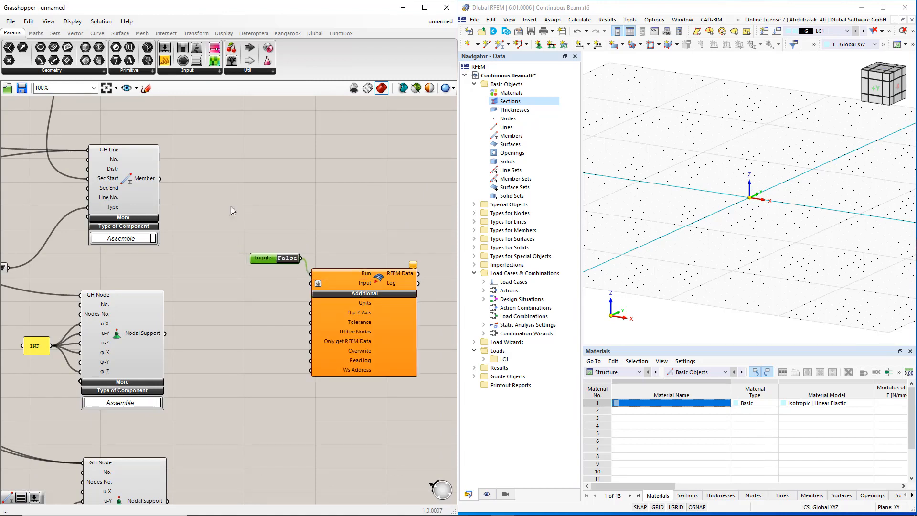
click(200, 71)
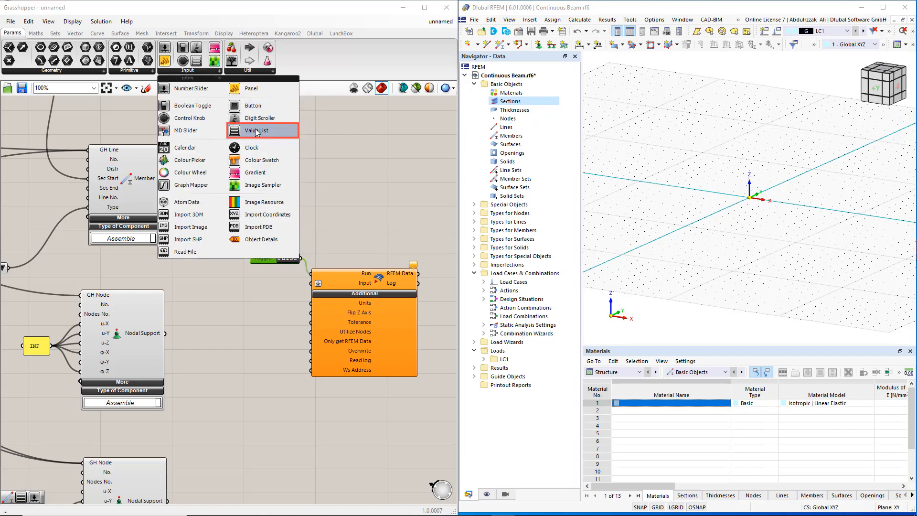
drag(257, 132, 308, 307)
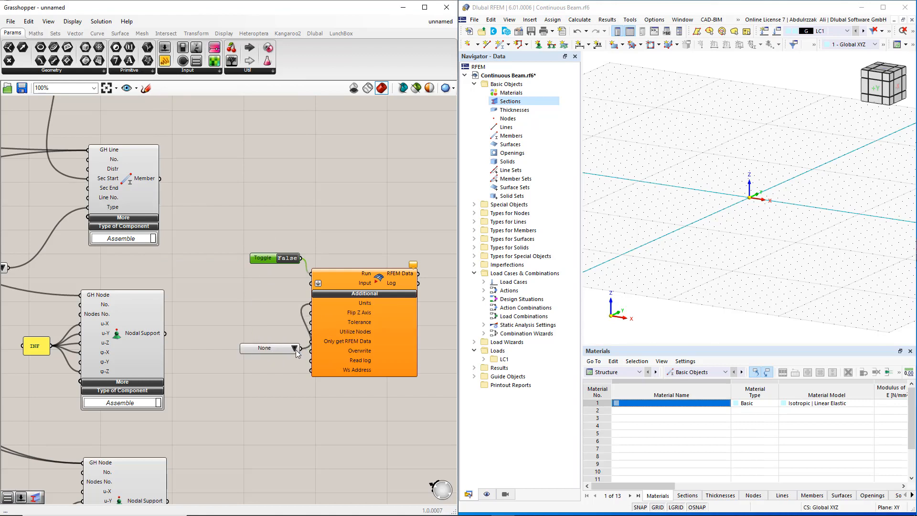
click(295, 349)
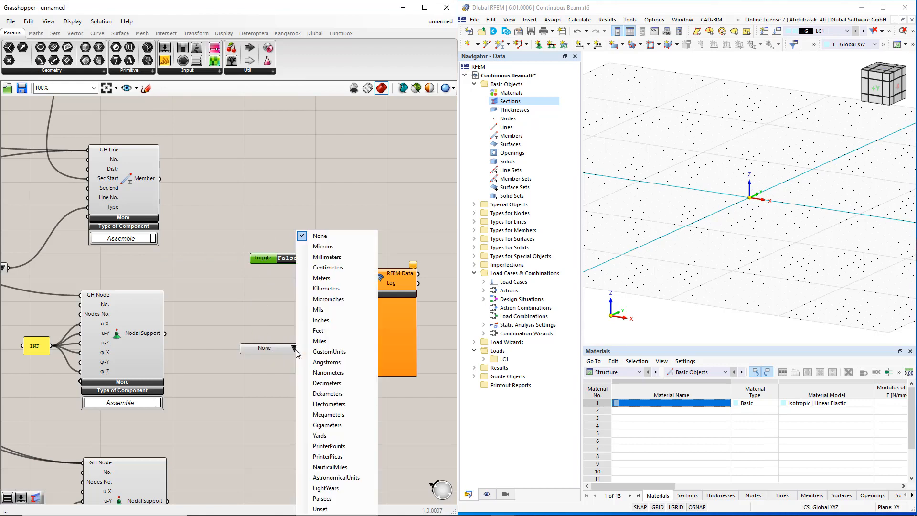
click(325, 278)
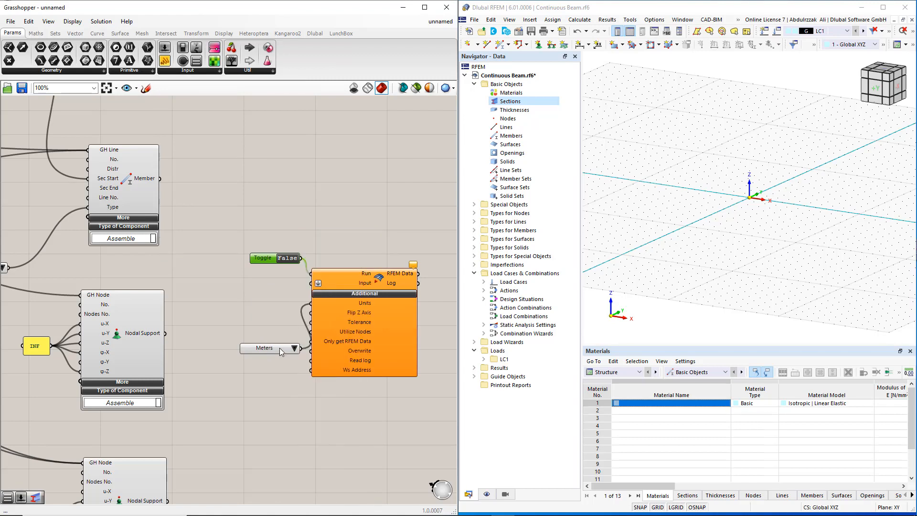
drag(280, 351, 274, 317)
Step: Add another Boolean Toggle connected to the export component's Overwrite input, set it to True, and move it beside the component
click(197, 72)
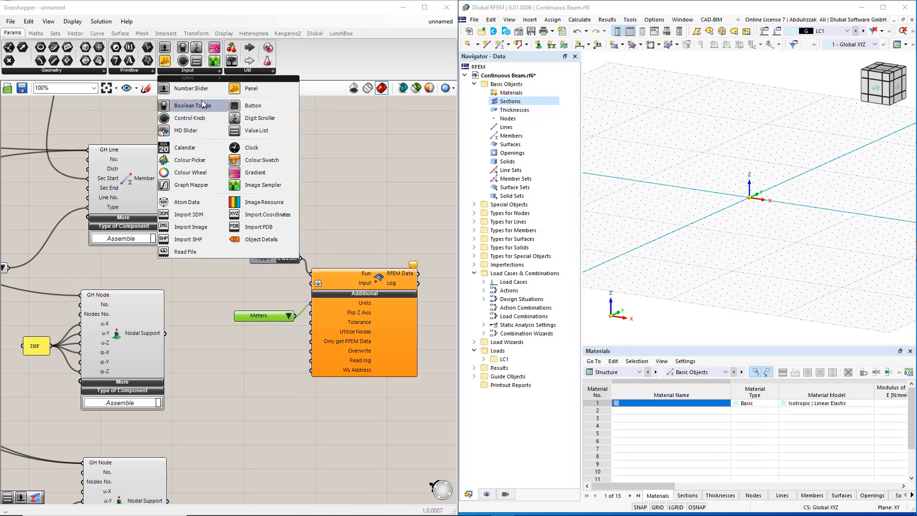
drag(203, 95, 310, 352)
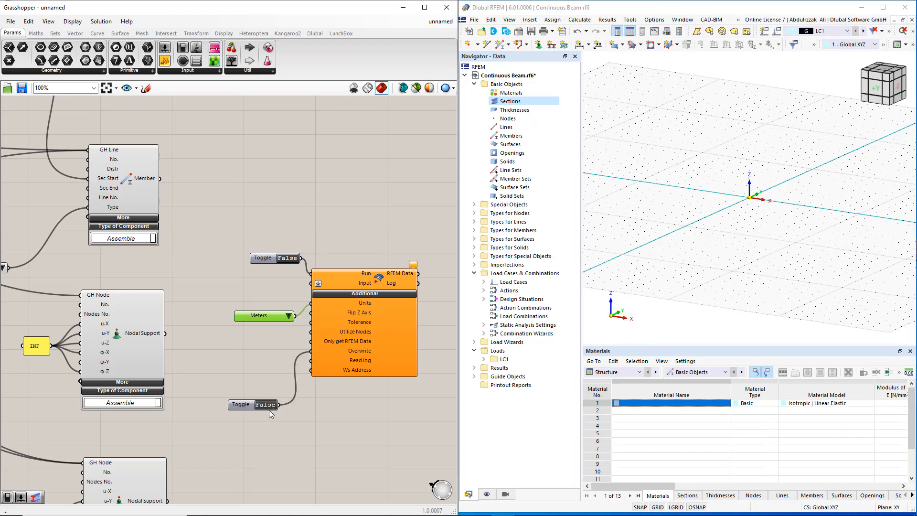
click(267, 406)
drag(247, 409, 259, 367)
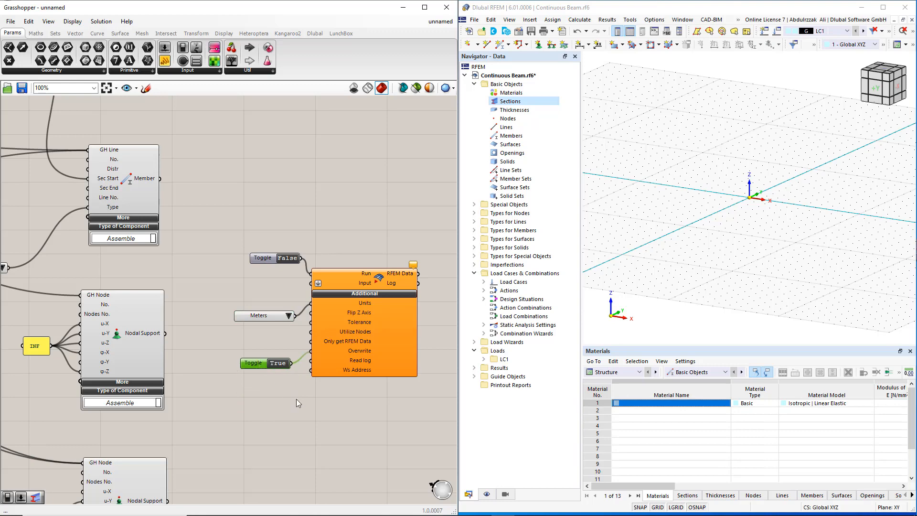
Step: Group the span sliders, the addition component, the three points and the two Line components
scroll(296, 399, down, 3)
scroll(323, 370, down, 2)
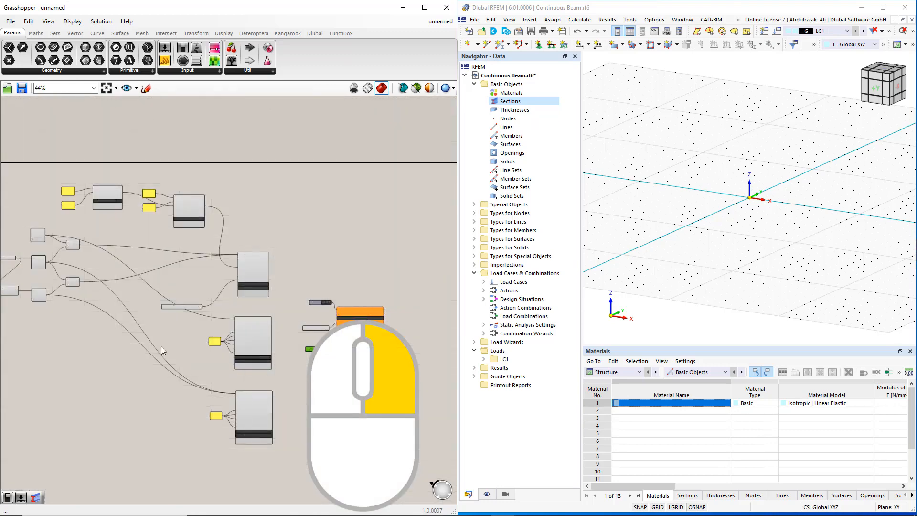
right_drag(184, 335, 306, 334)
scroll(121, 289, up, 2)
right_drag(129, 319, 169, 324)
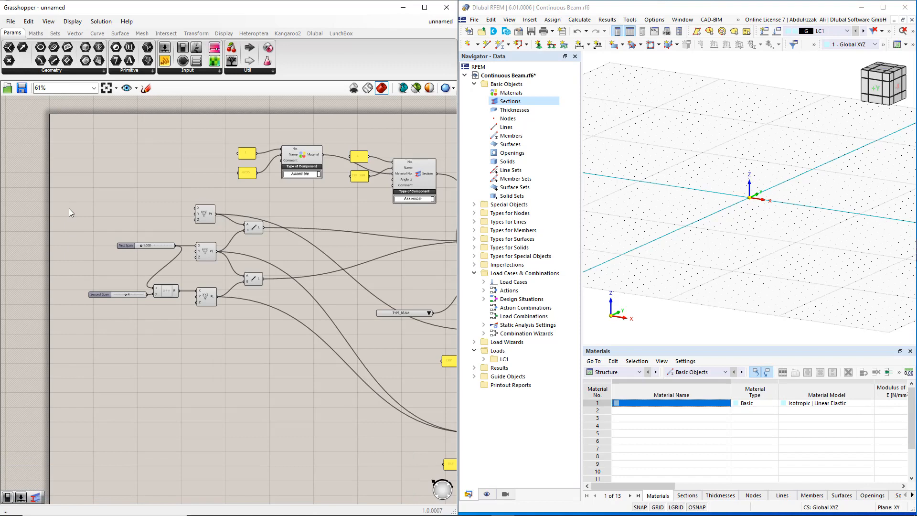
drag(76, 197, 277, 343)
key(ctrl+g)
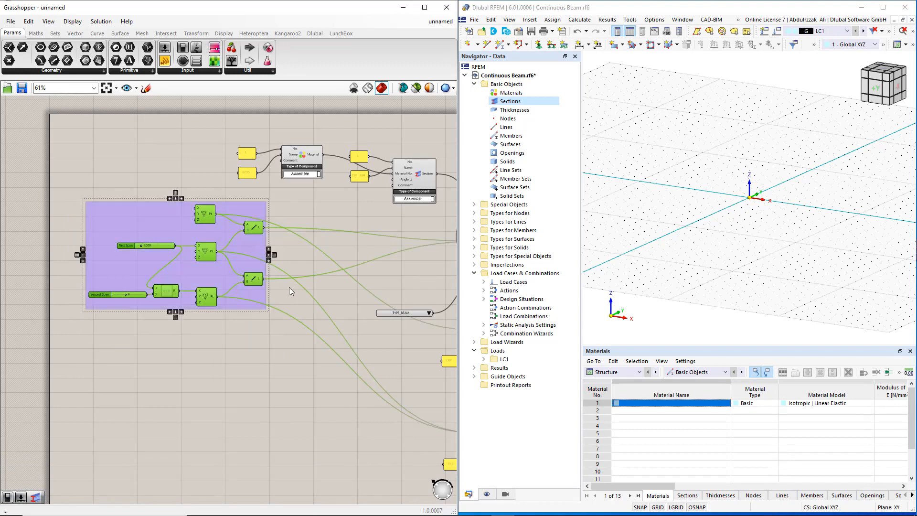
right_drag(334, 251, 278, 282)
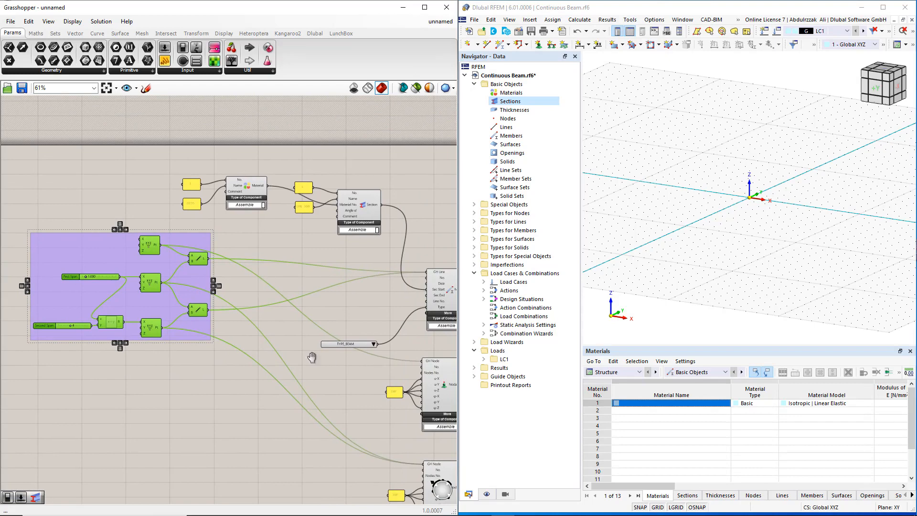
Step: Create separate groups for the Member component with its type list, the Section component with its panels, and the Material component with its panels
right_drag(365, 363, 227, 318)
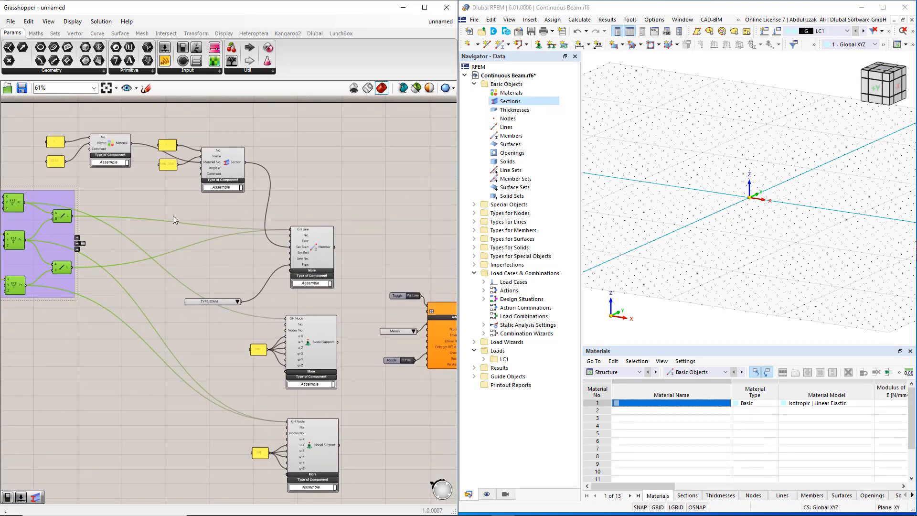
drag(168, 208, 343, 305)
key(ctrl+g)
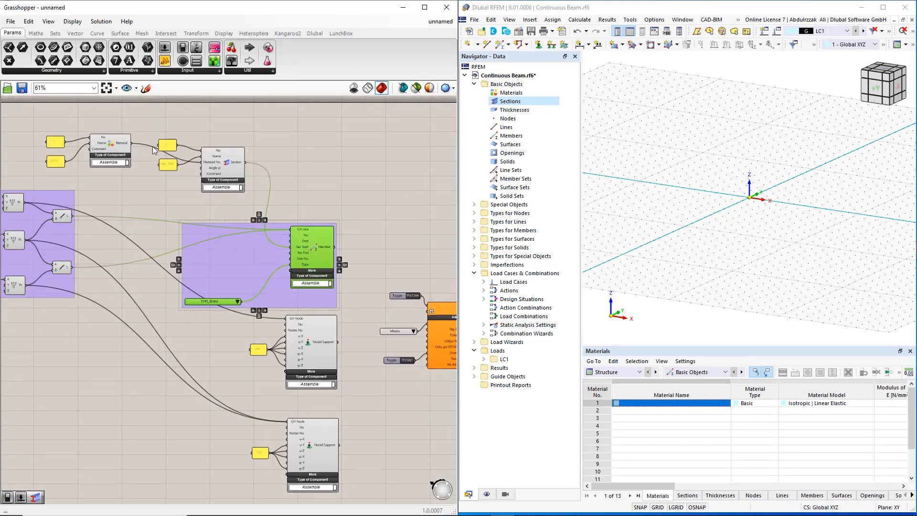
drag(154, 127, 255, 208)
key(ctrl+g)
drag(44, 136, 145, 180)
key(ctrl+g)
Step: Group both Nodal Support components with their panels, and group the export component with its toggles and units list
right_drag(218, 364, 189, 272)
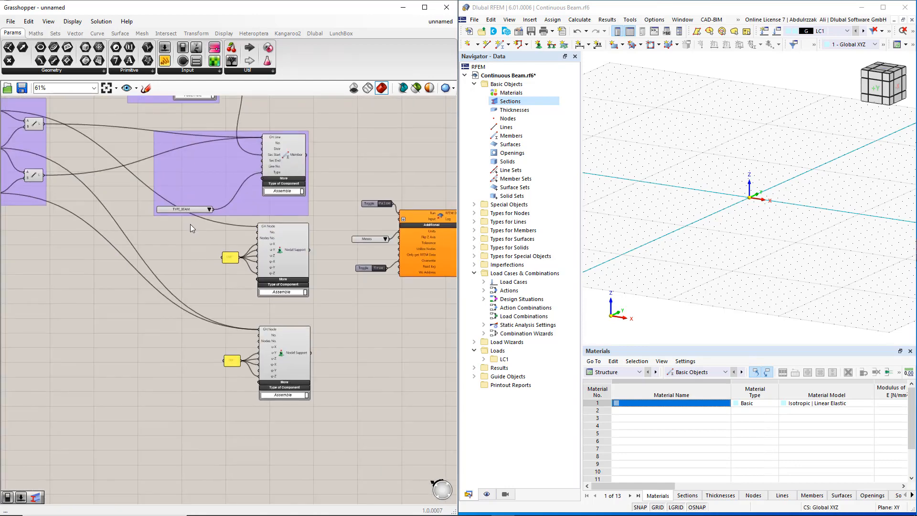
drag(188, 219, 317, 408)
key(ctrl+g)
right_drag(350, 356, 256, 366)
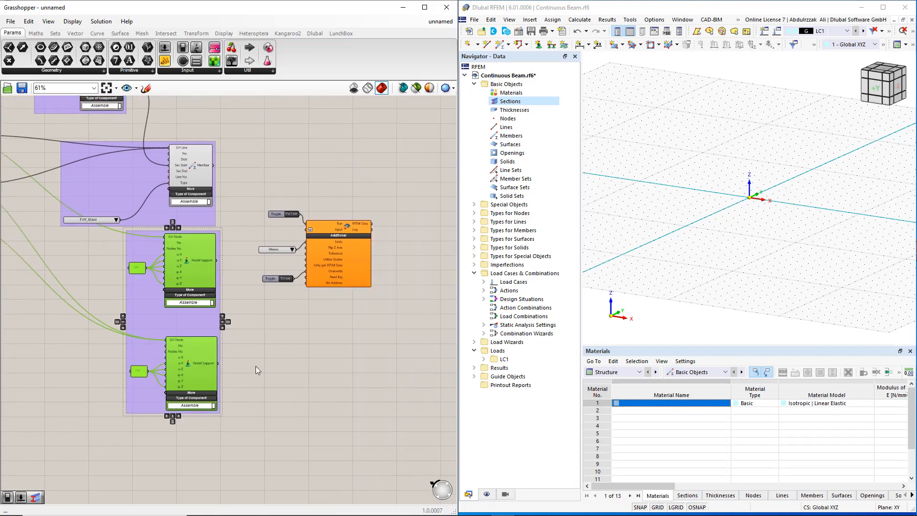
drag(243, 194, 390, 325)
key(ctrl+g)
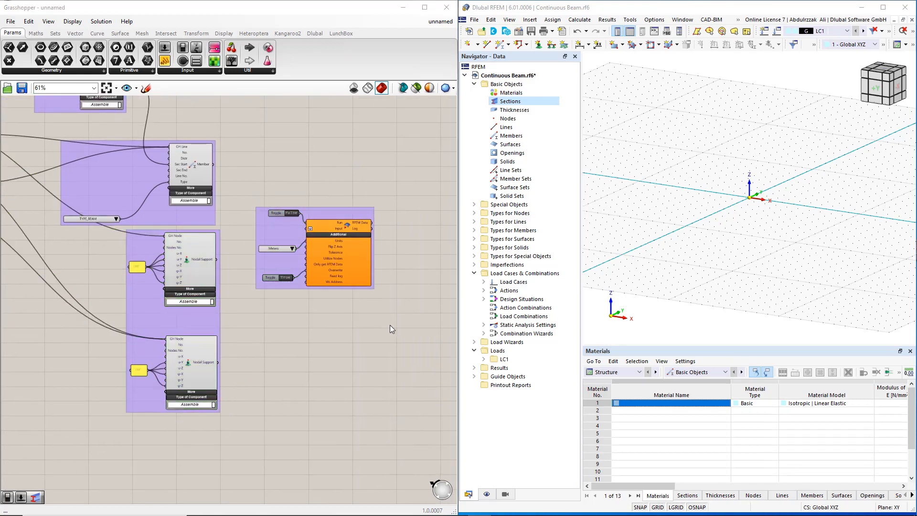
Step: Name the group holding the span sliders, points and lines "Geometry"
right_drag(273, 340, 425, 419)
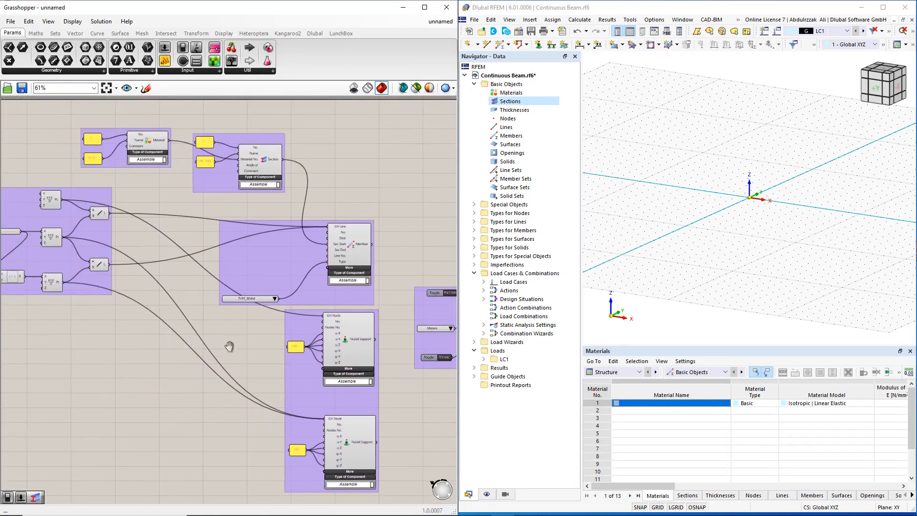
right_drag(230, 346, 364, 384)
right_click(142, 244)
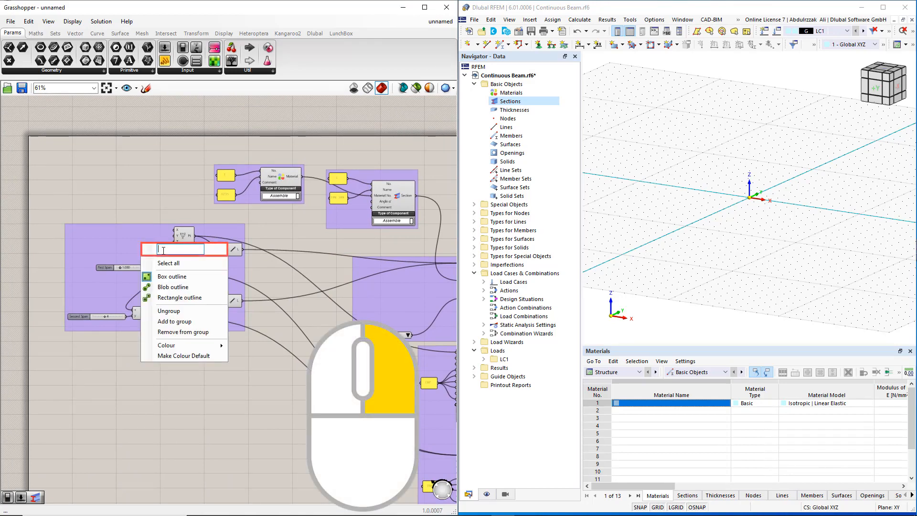
text(G)
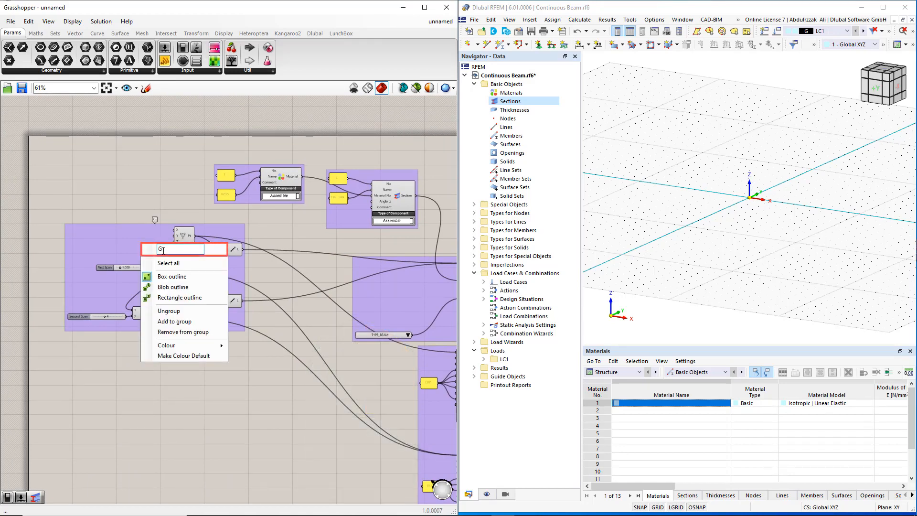
text(eometry)
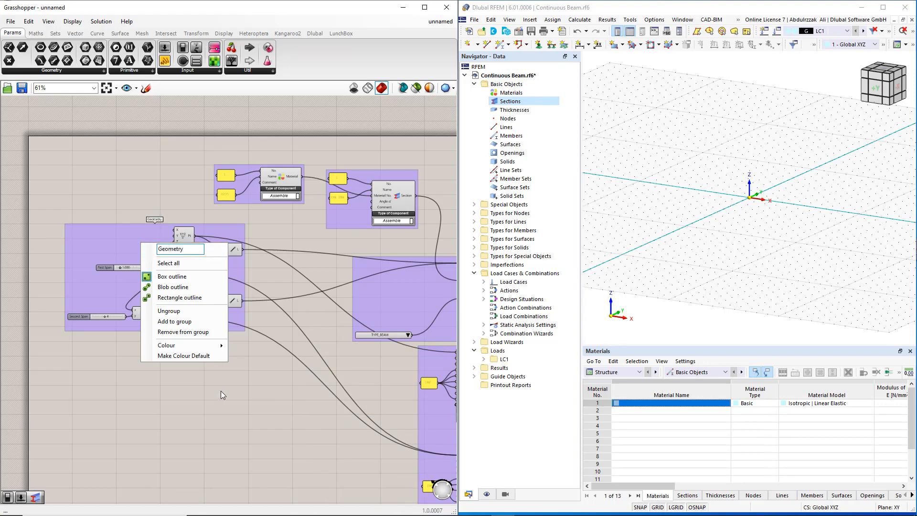
click(319, 402)
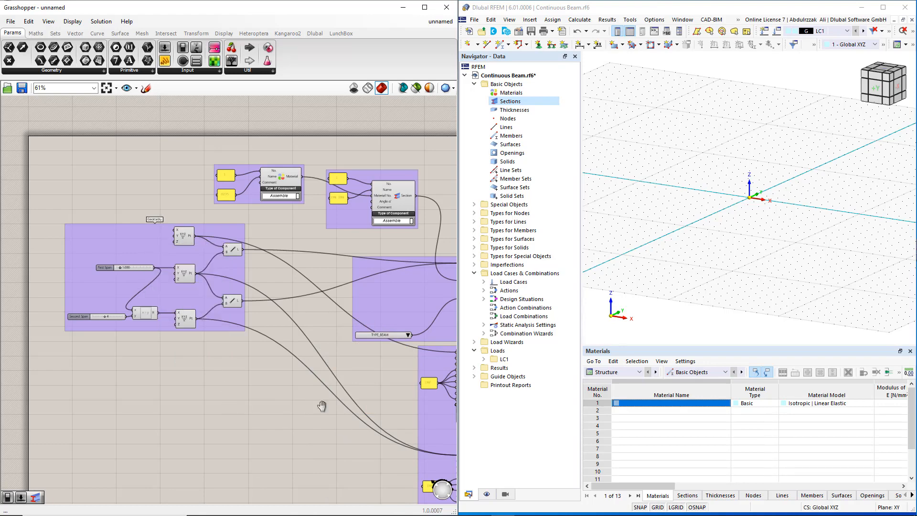
Step: Name the nodal support group "Supports" and the member component's group "Member"
right_drag(319, 403, 161, 304)
right_click(287, 322)
click(315, 328)
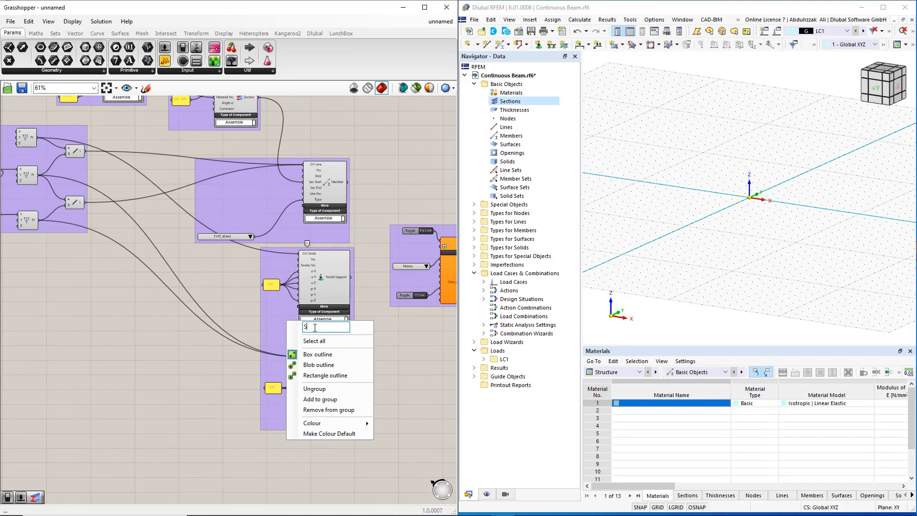
text(Supports)
click(172, 384)
right_click(247, 199)
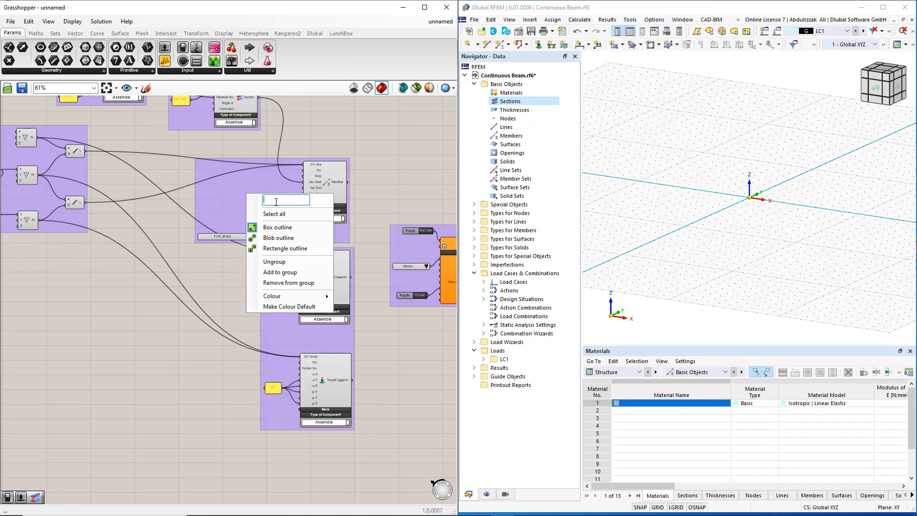
text(Member)
key(Return)
Step: Name the section component's group "Section" and the material component's group "Material"
right_drag(246, 162, 287, 291)
right_click(243, 235)
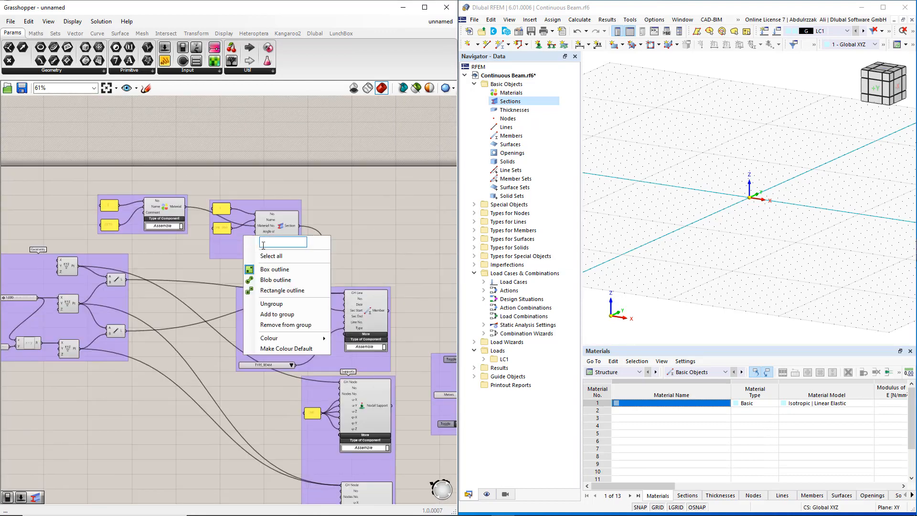
text(Section)
key(Return)
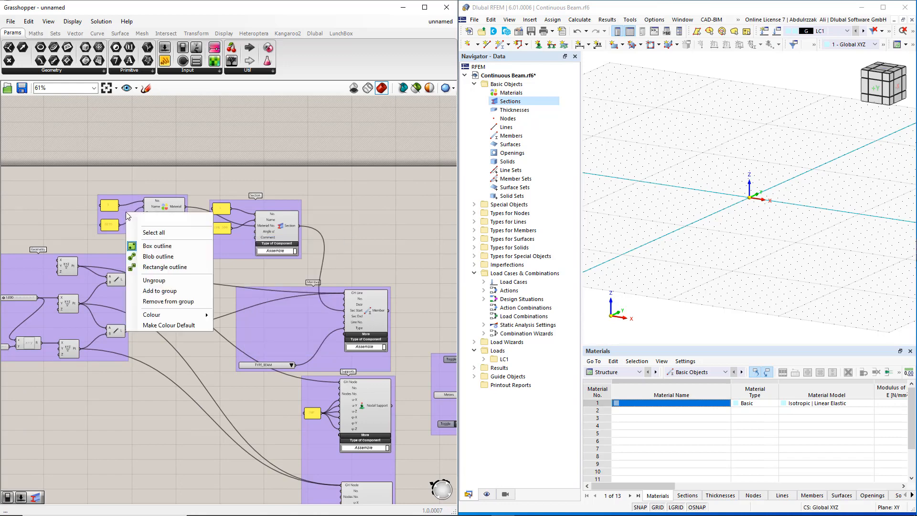
right_click(126, 212)
text(Material)
key(Return)
Step: Name the export component's group "RFEM6"
right_drag(410, 271, 243, 198)
scroll(282, 317, up, 2)
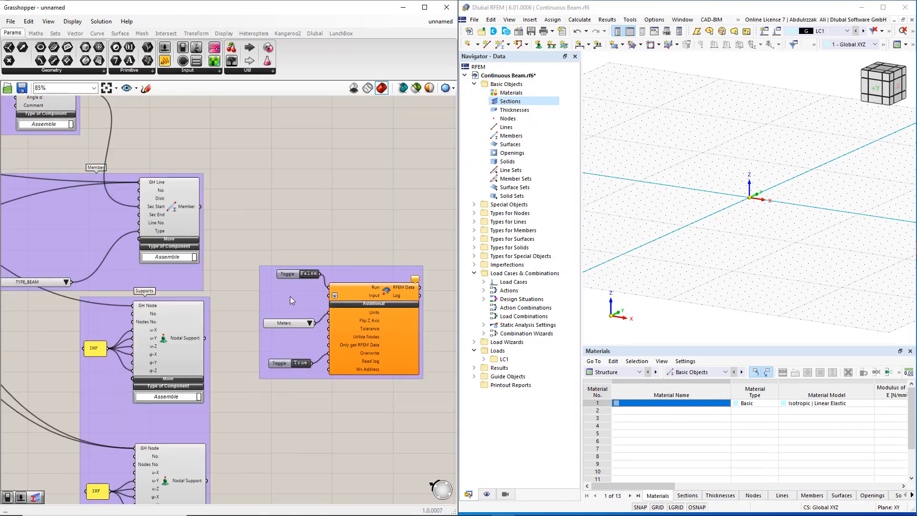
right_click(291, 297)
text(RFEM6)
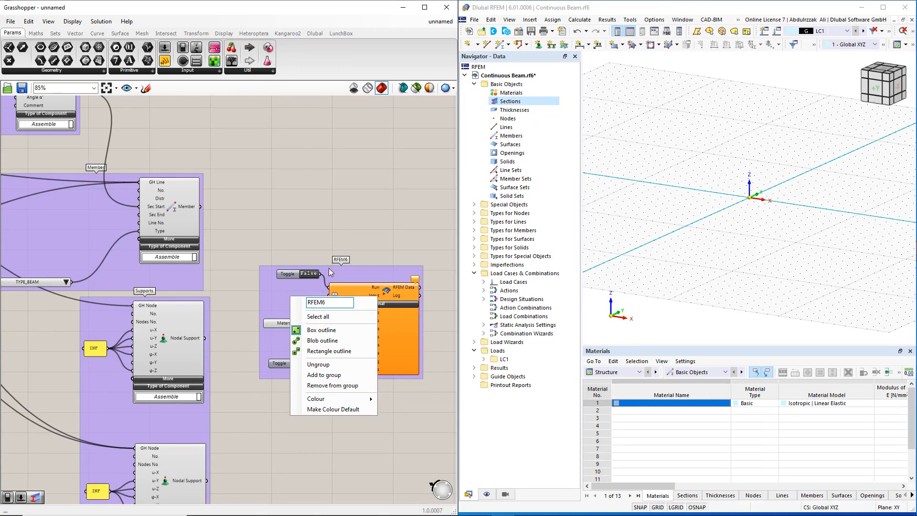
key(Return)
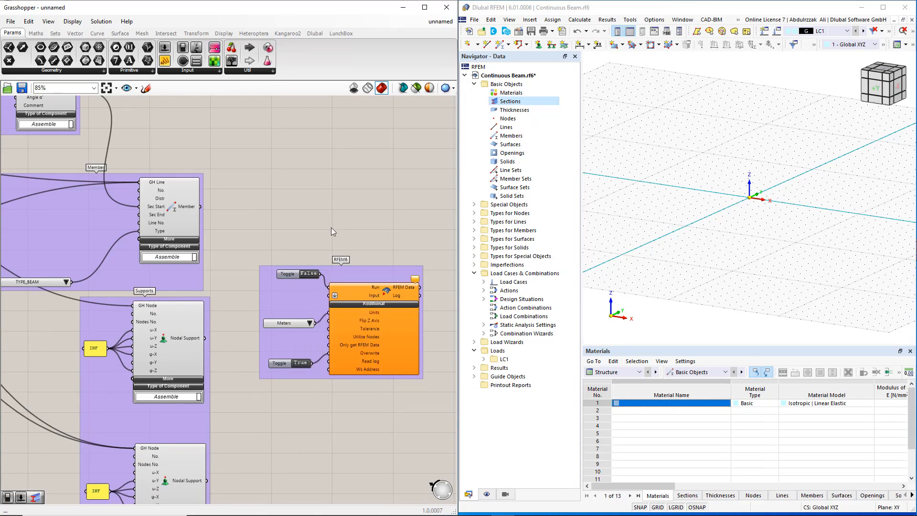
Step: Change the Geometry group's colour to a greyish purple with saturation 22 and value 54
right_drag(331, 228, 158, 263)
right_click(158, 262)
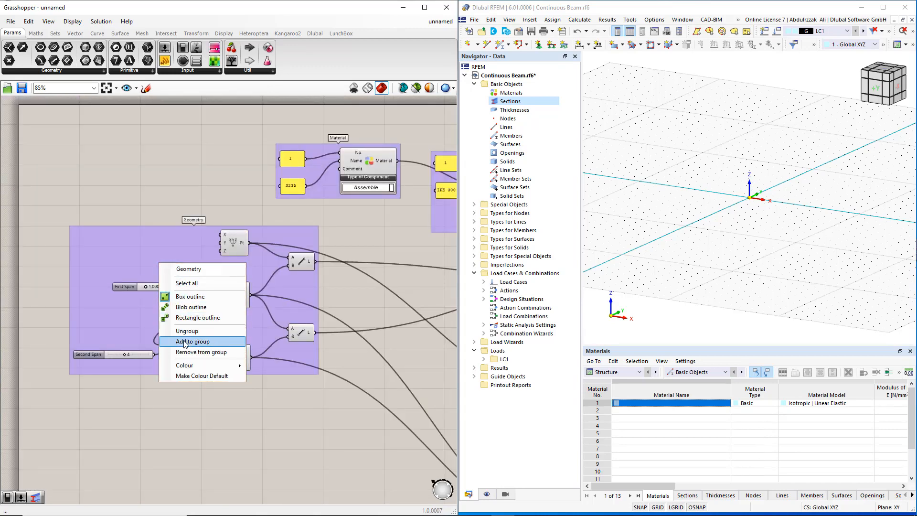
mouse_move(186, 366)
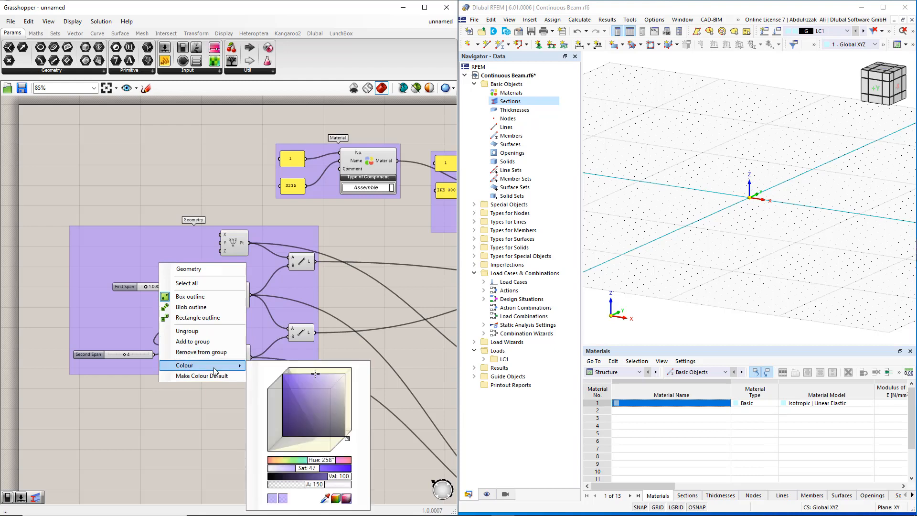
drag(298, 387, 331, 403)
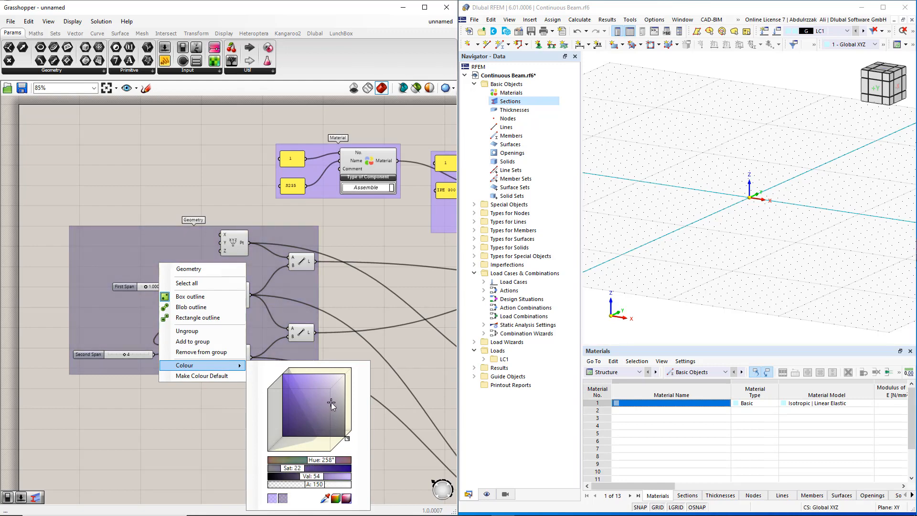
click(358, 254)
Step: Change the Material group's colour to a light yellow-green
right_drag(362, 242, 223, 276)
right_click(183, 220)
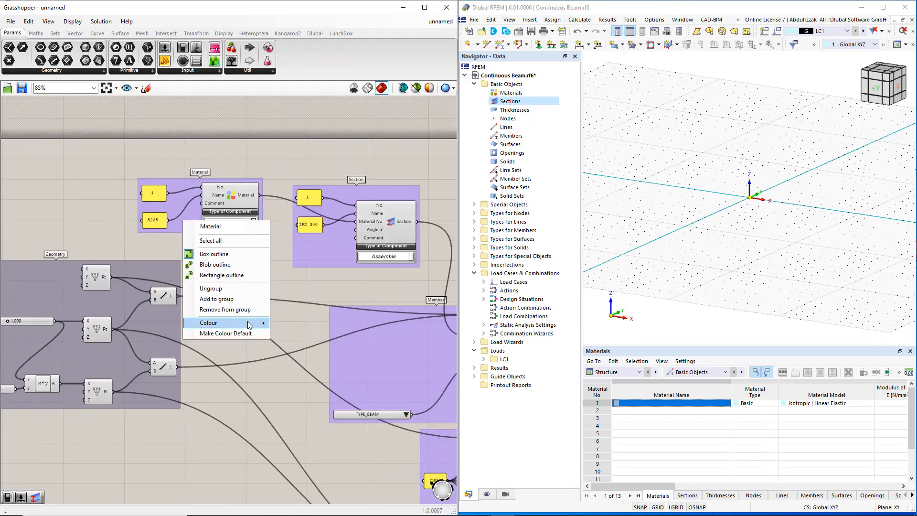
mouse_move(260, 324)
click(329, 417)
click(315, 282)
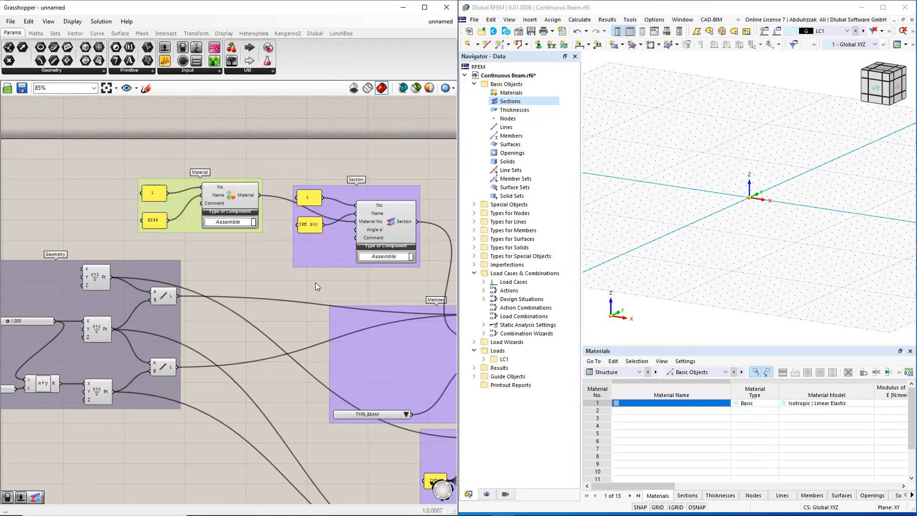
Step: Change the Section group's colour to a dark olive green
right_click(325, 254)
mouse_move(382, 357)
mouse_move(472, 407)
mouse_down()
mouse_move(482, 421)
mouse_move(479, 401)
mouse_up()
drag(483, 452, 455, 452)
click(338, 452)
Step: Change the Member group's colour to light green with hue 125°
right_drag(337, 452, 162, 344)
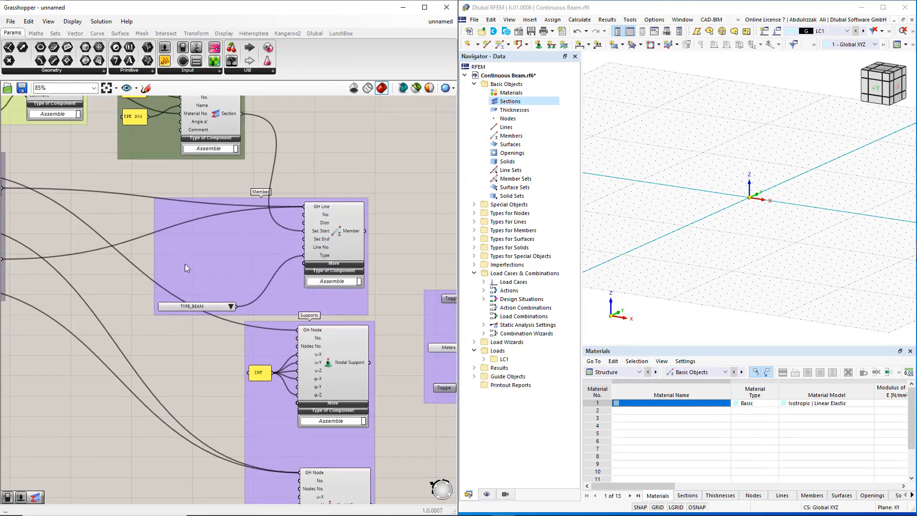
right_click(207, 247)
mouse_move(287, 354)
drag(367, 444, 350, 444)
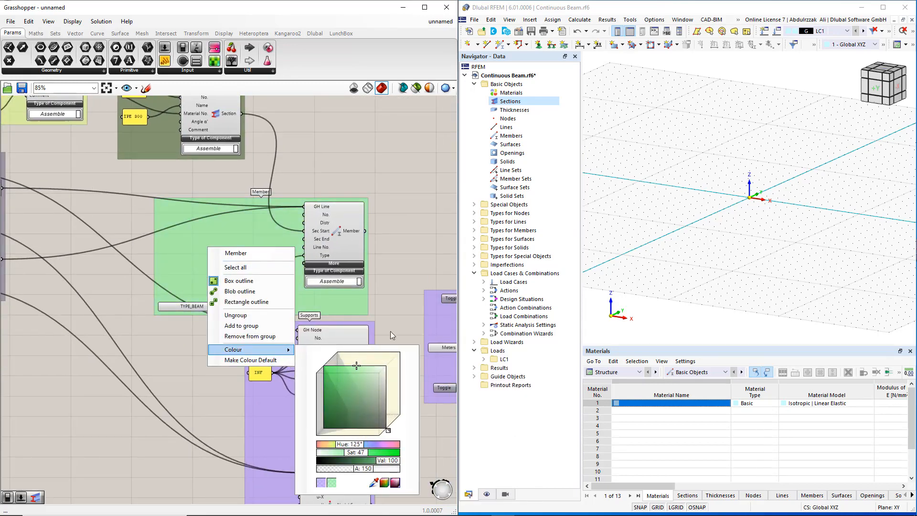
click(383, 333)
Step: Change the Supports group's colour to light red
right_drag(381, 333, 294, 221)
right_click(242, 336)
mouse_move(296, 439)
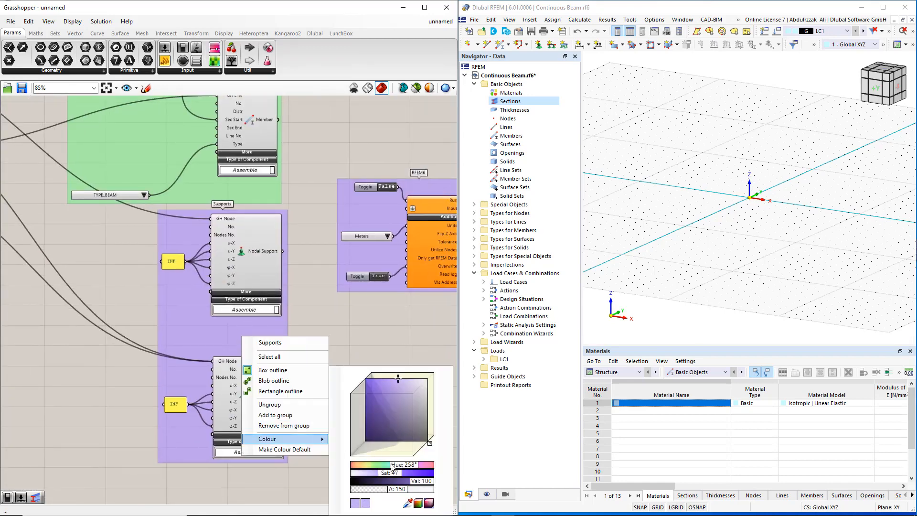
drag(393, 468, 417, 468)
click(385, 339)
Step: Connect the outputs of both Nodal Supports, Member, Section and Material to the export component's Input, and run the export
right_drag(385, 338, 338, 342)
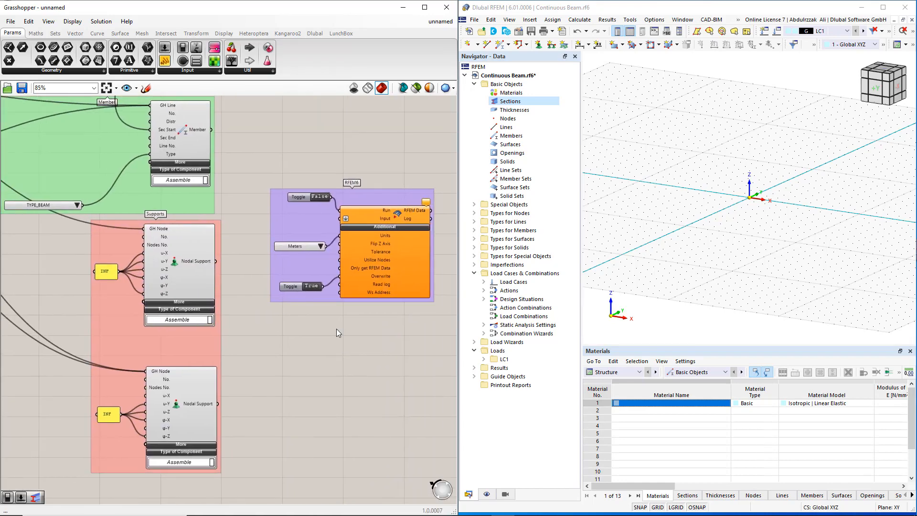
scroll(337, 329, down, 2)
drag(284, 378, 343, 292)
shift+drag(250, 323, 343, 292)
shift+drag(248, 227, 340, 294)
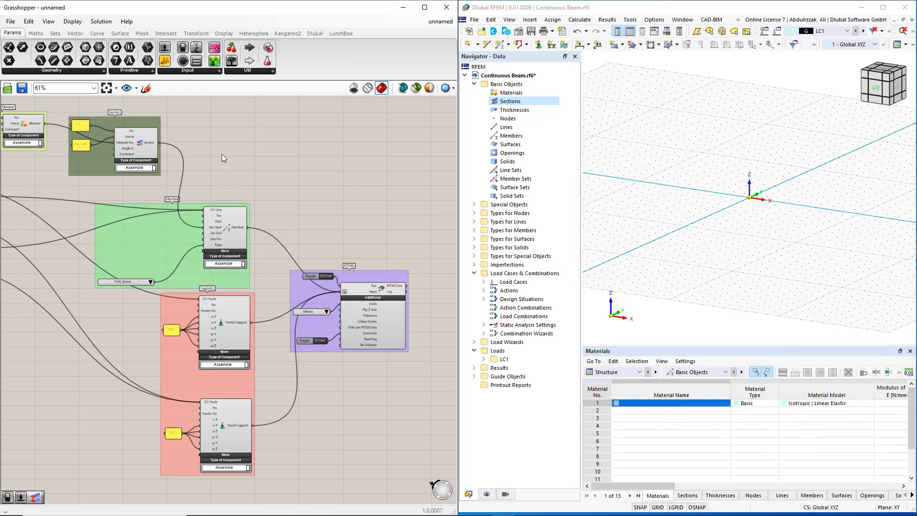
shift+drag(159, 143, 341, 293)
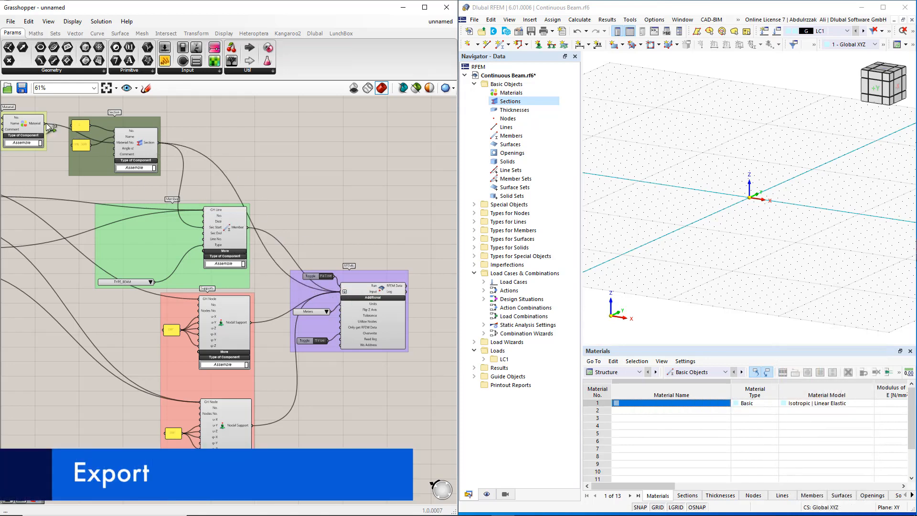
shift+drag(46, 122, 340, 296)
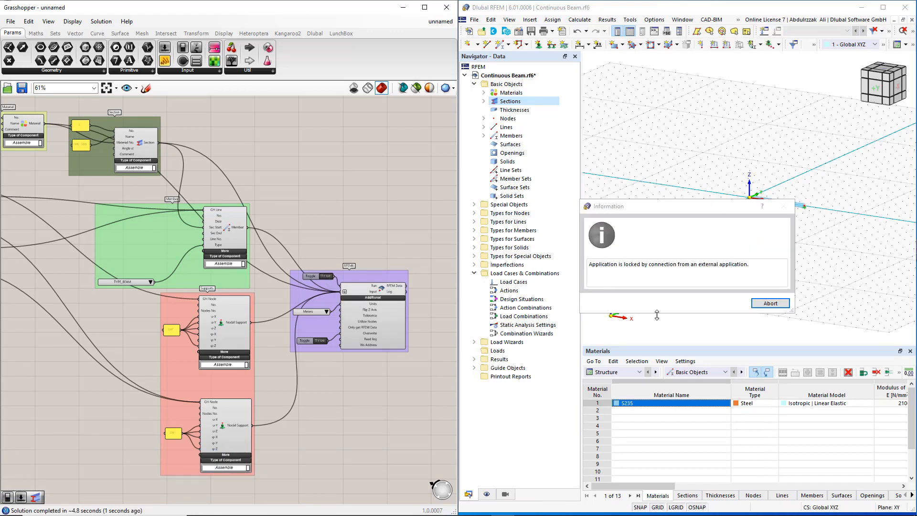
Step: Switch to RFEM and abort the external application's connection to unlock the exported model
click(768, 303)
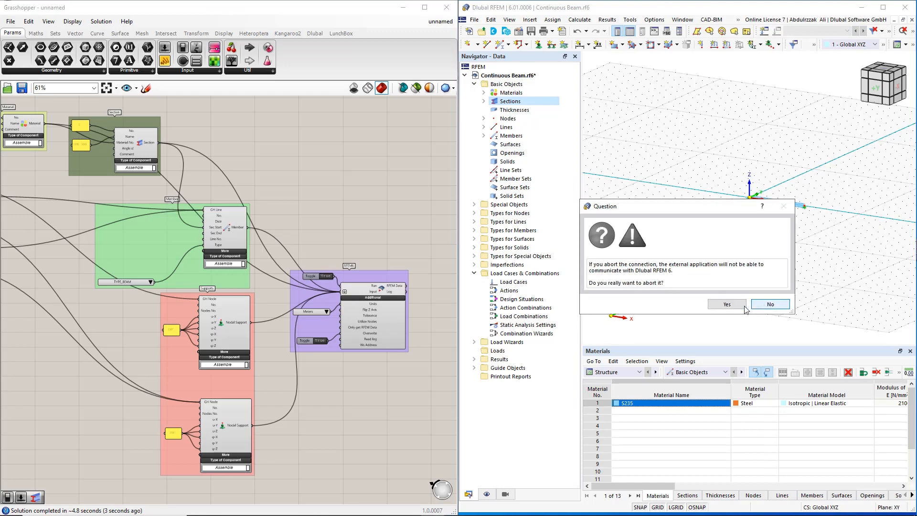
click(735, 306)
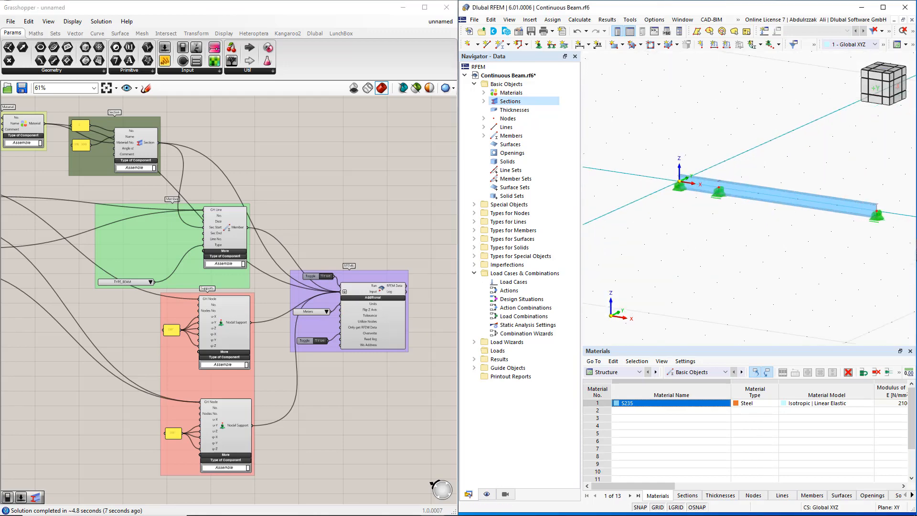
Step: Back in Grasshopper, set the First Span slider to 4 and the Second Span slider to 6
scroll(148, 338, down, 4)
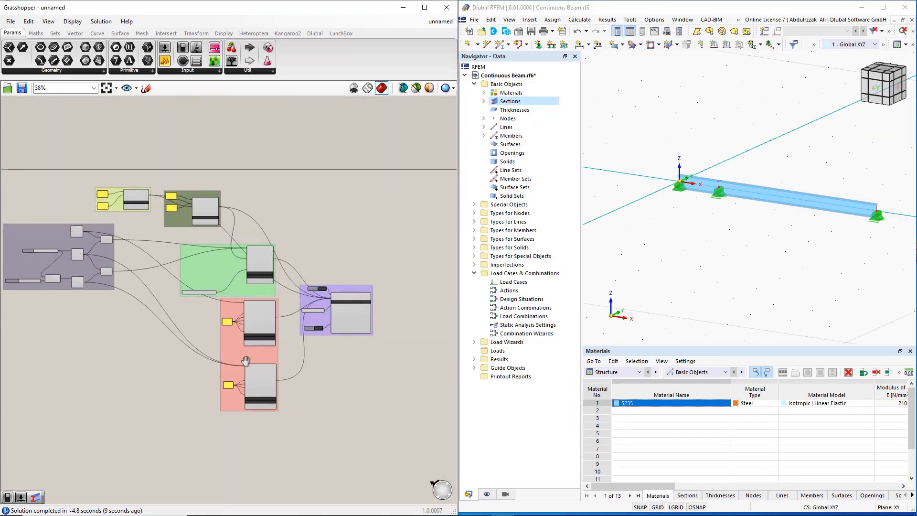
scroll(172, 269, up, 5)
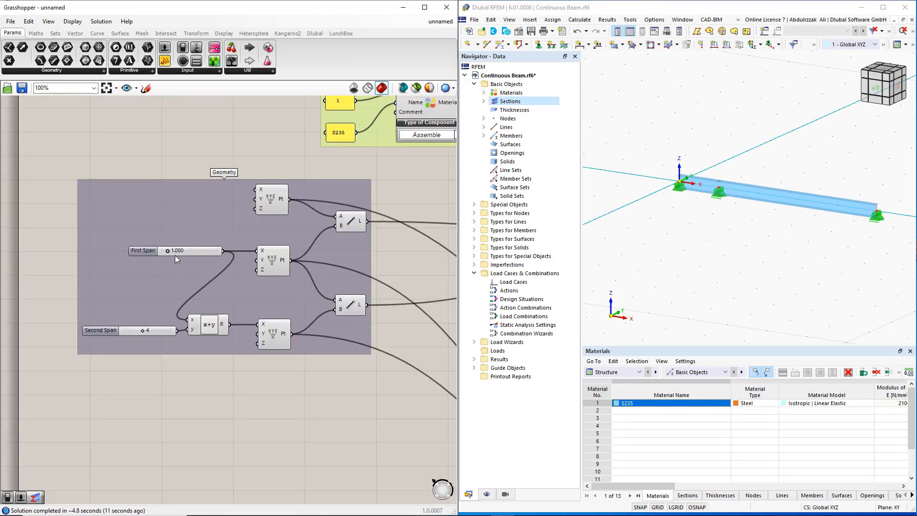
click(176, 253)
double_click(176, 253)
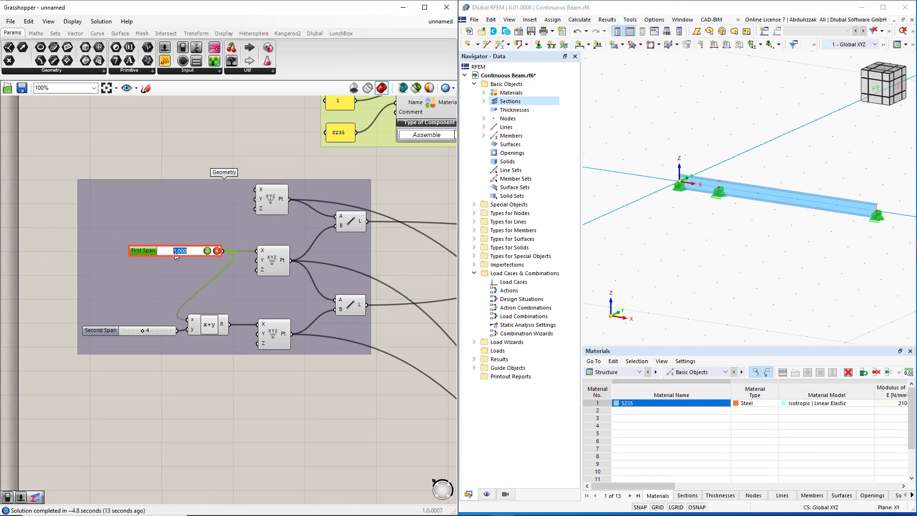
text(4)
key(Return)
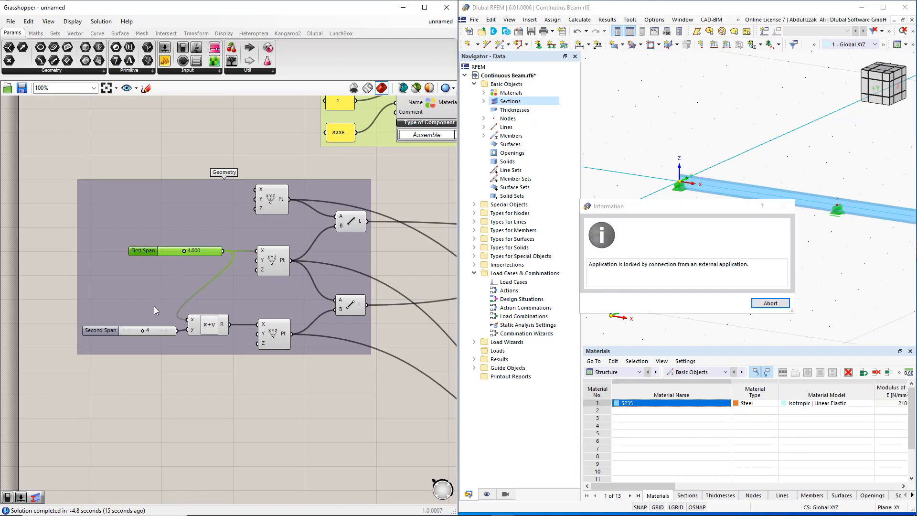
double_click(136, 332)
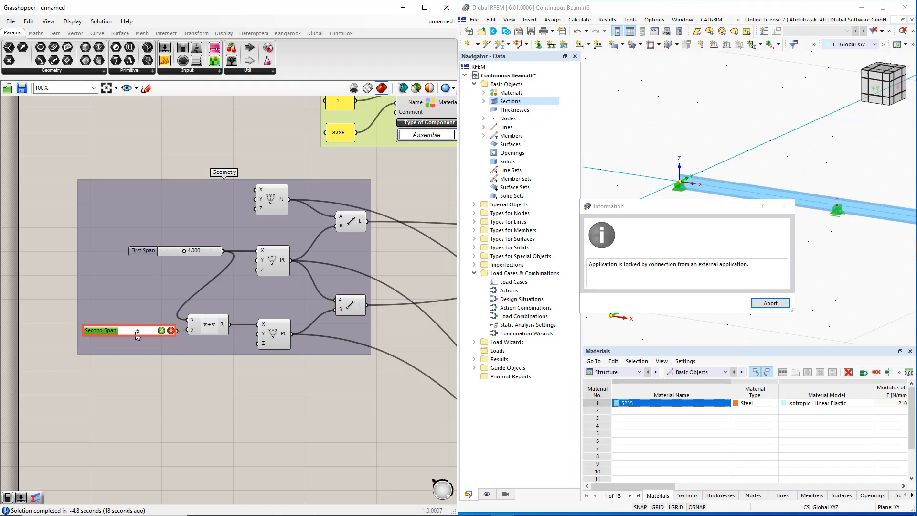
text(6)
key(Return)
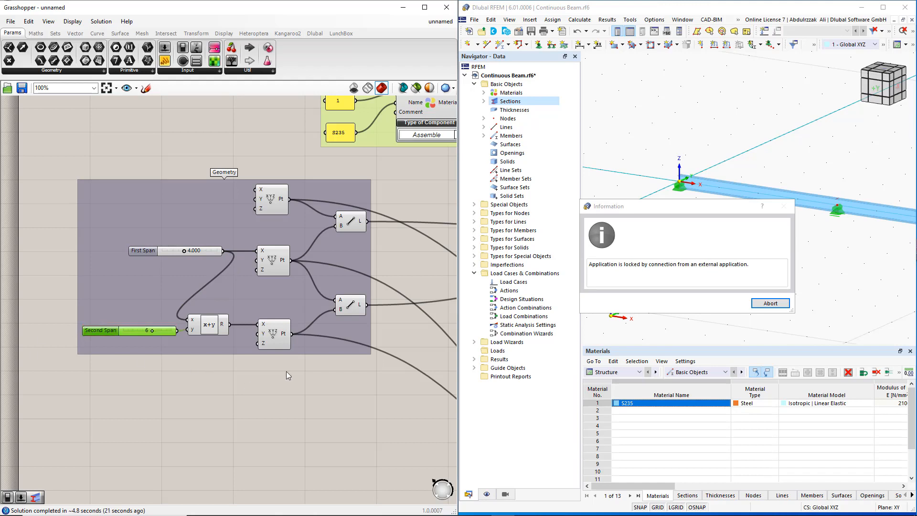
Step: In RFEM, abort the external connection again and inspect the full length of the updated two-span beam
click(764, 305)
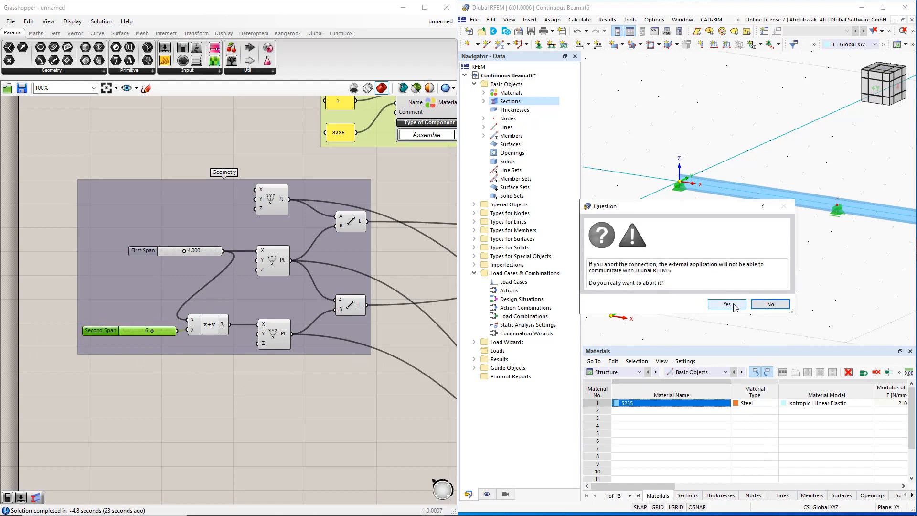
click(727, 305)
scroll(752, 261, down, 3)
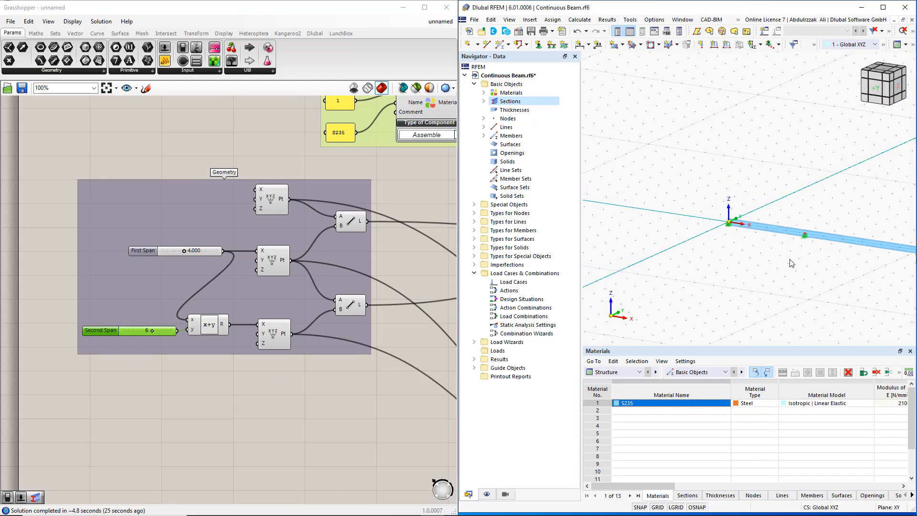
middle_drag(785, 257, 719, 250)
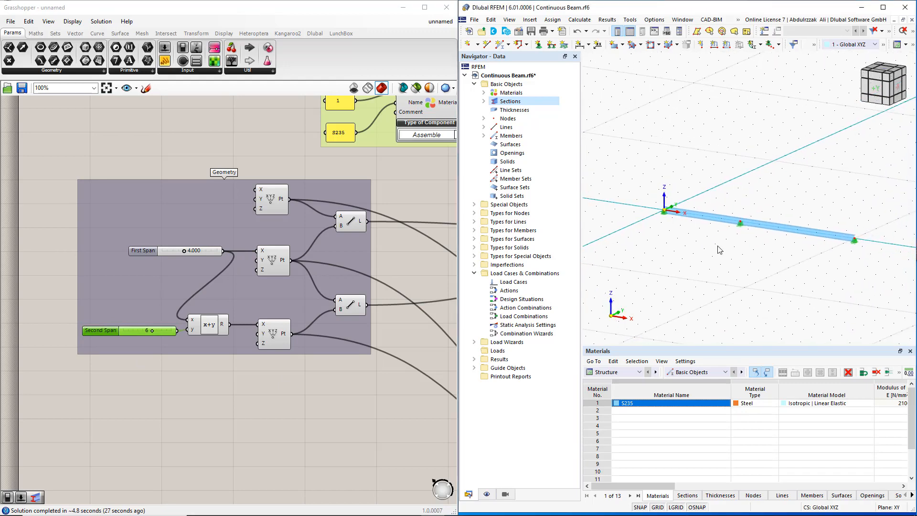